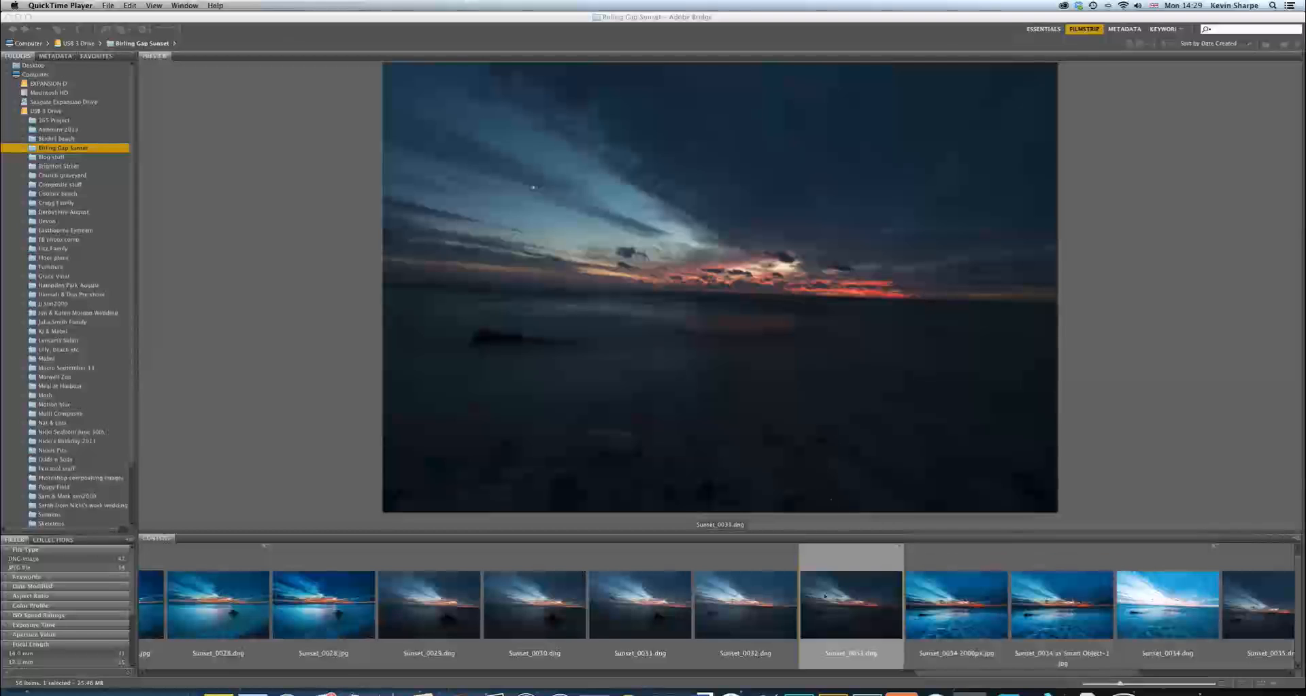
# Open Sunset_0033.dng in Camera Raw and set its white balance to Shade
pyautogui.doubleClick(858, 617)
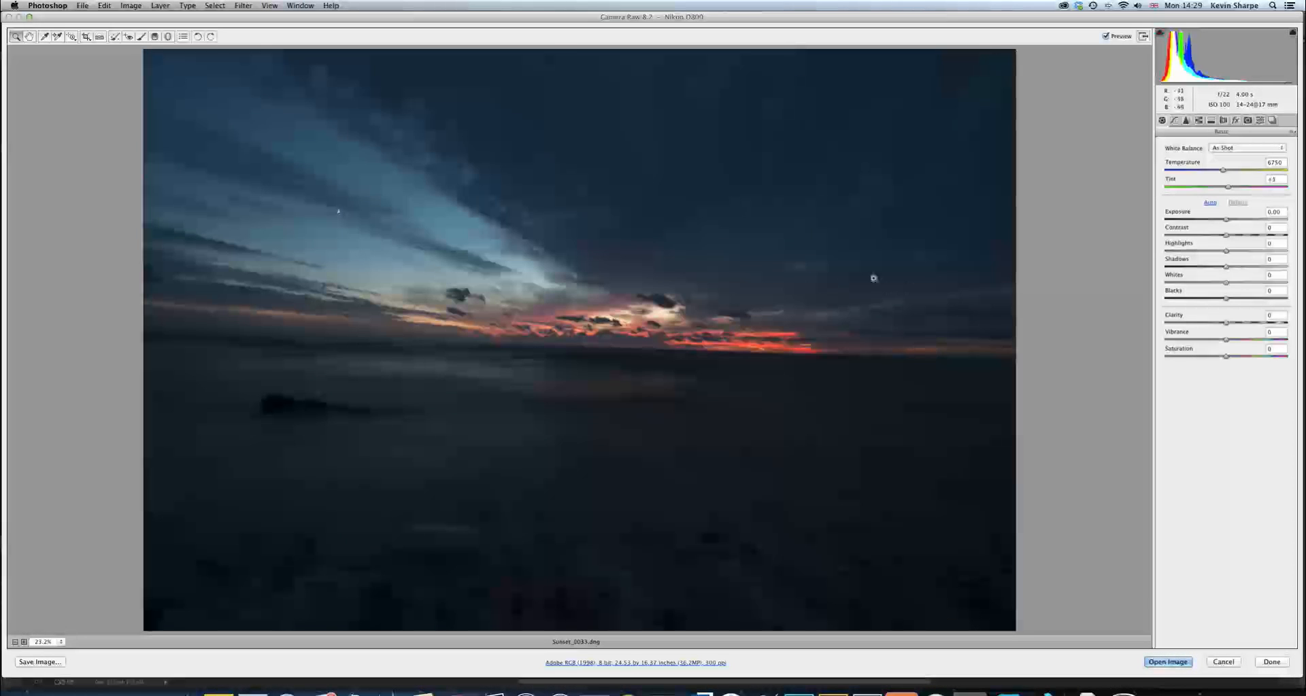
pyautogui.click(1269, 148)
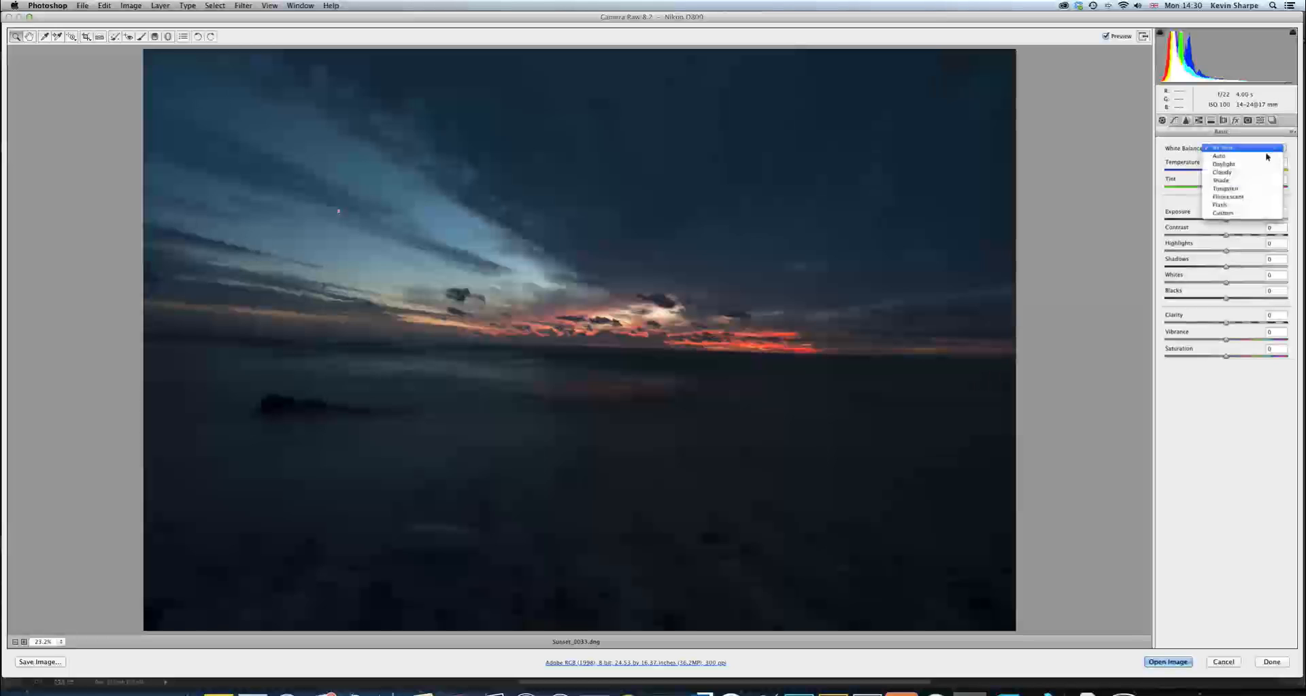
pyautogui.click(1244, 181)
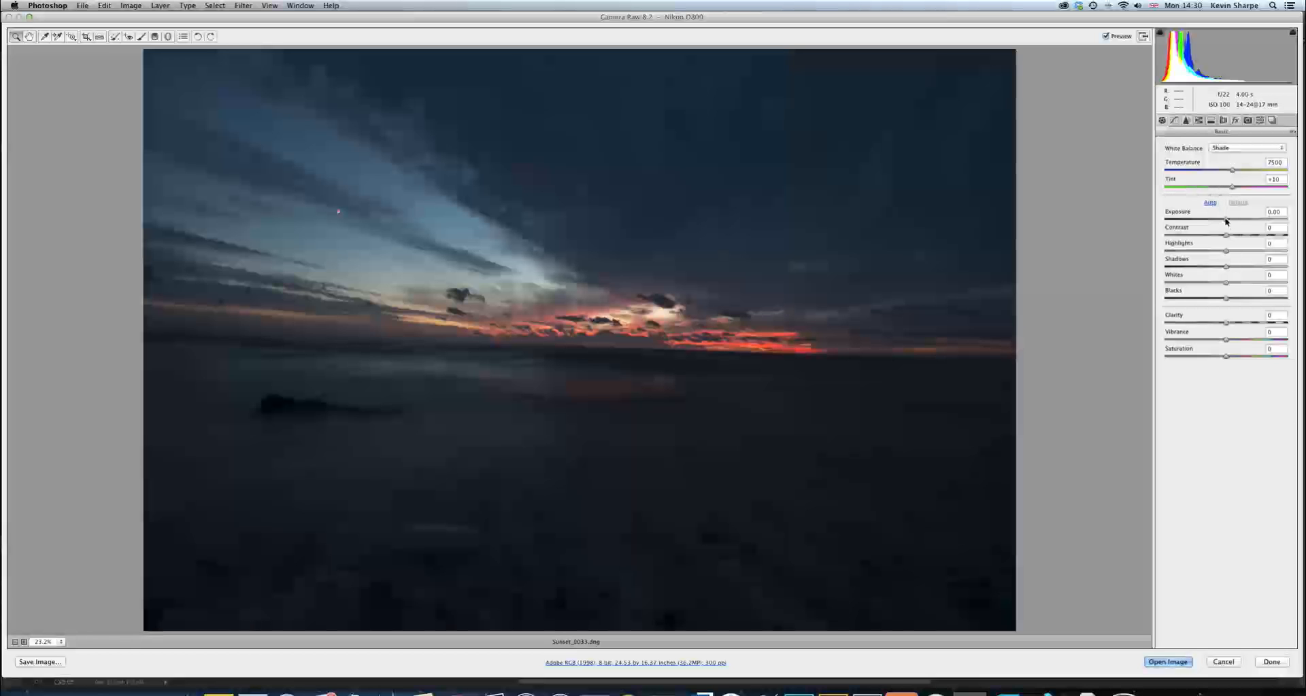
# Raise the exposure to +2.15, with highlights at -100 and shadows at +100
pyautogui.moveTo(1225, 221); pyautogui.dragTo(1255, 221)
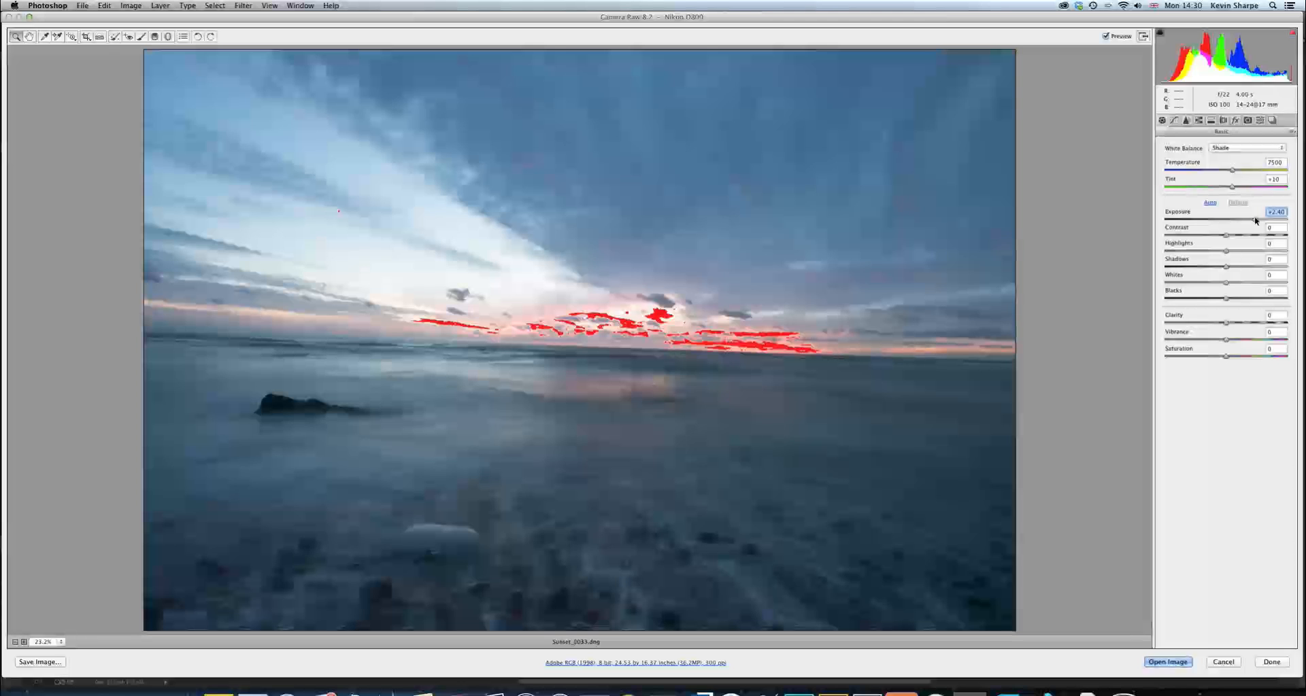
pyautogui.press('Up')
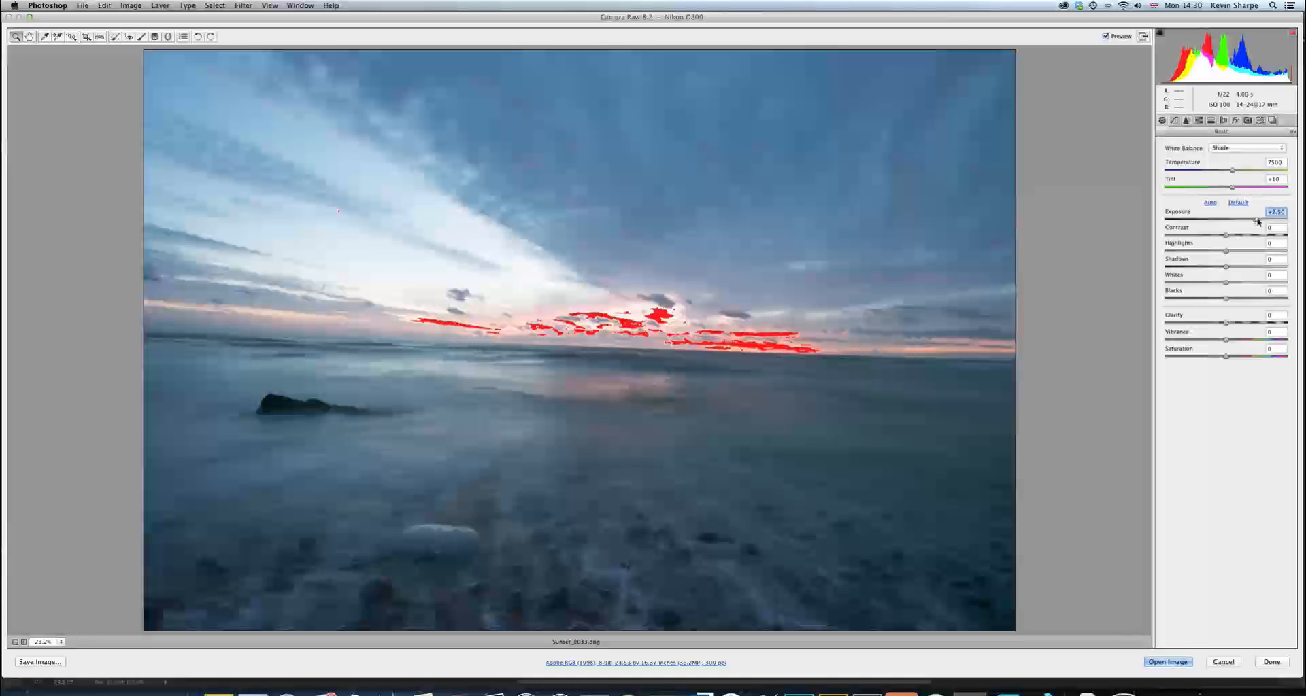
pyautogui.moveTo(1258, 221); pyautogui.dragTo(1256, 223)
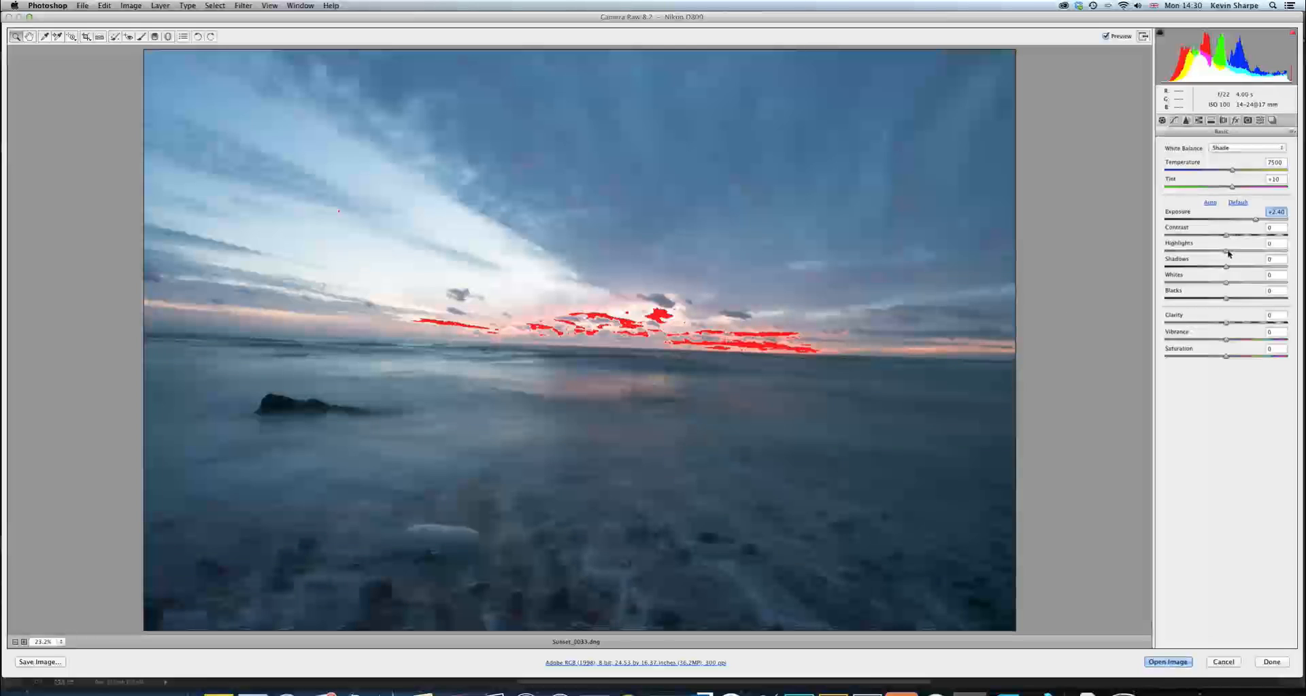
pyautogui.moveTo(1227, 252); pyautogui.dragTo(1287, 267)
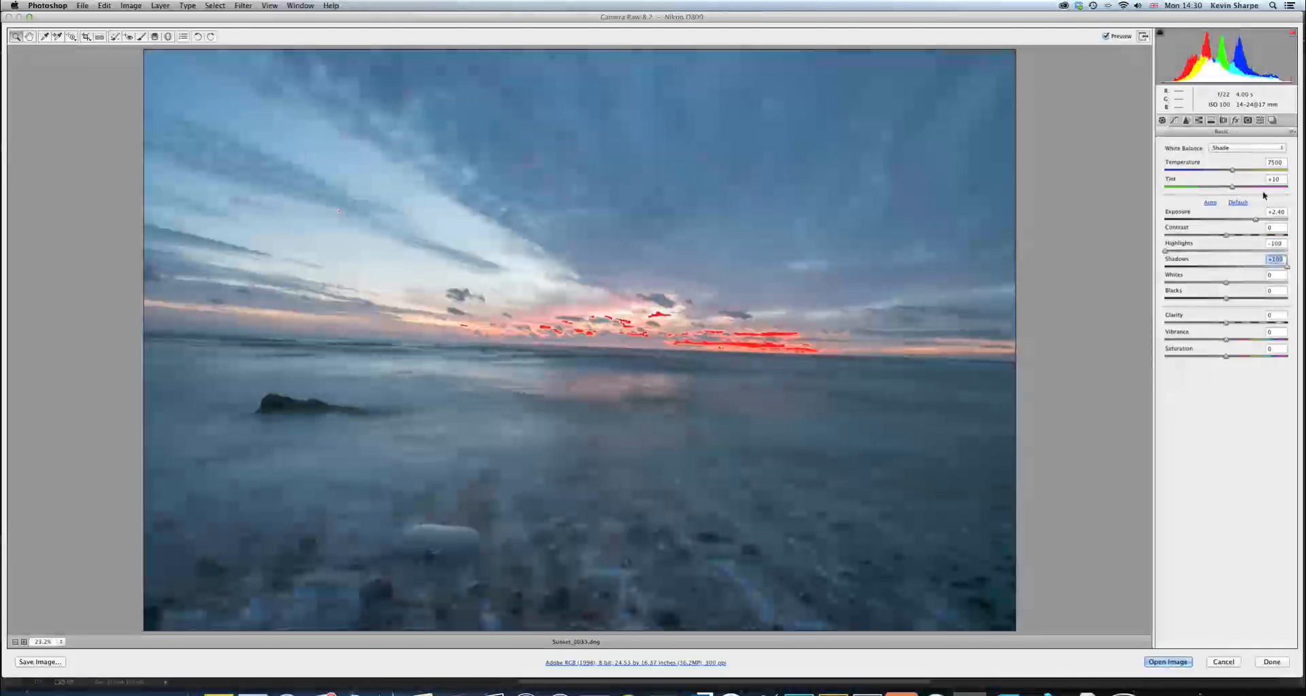
pyautogui.moveTo(1255, 220); pyautogui.dragTo(1253, 223)
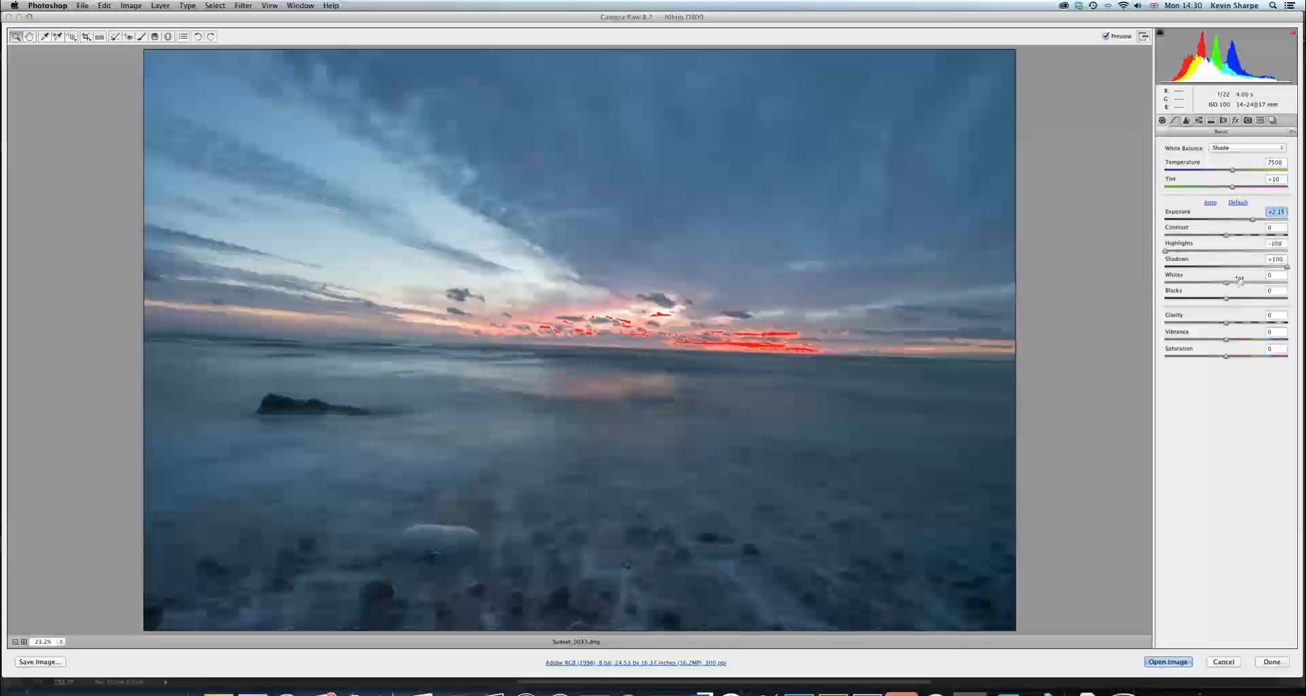
# Using the clipping preview, set the whites to -100 and the blacks to -51
pyautogui.press('alt')
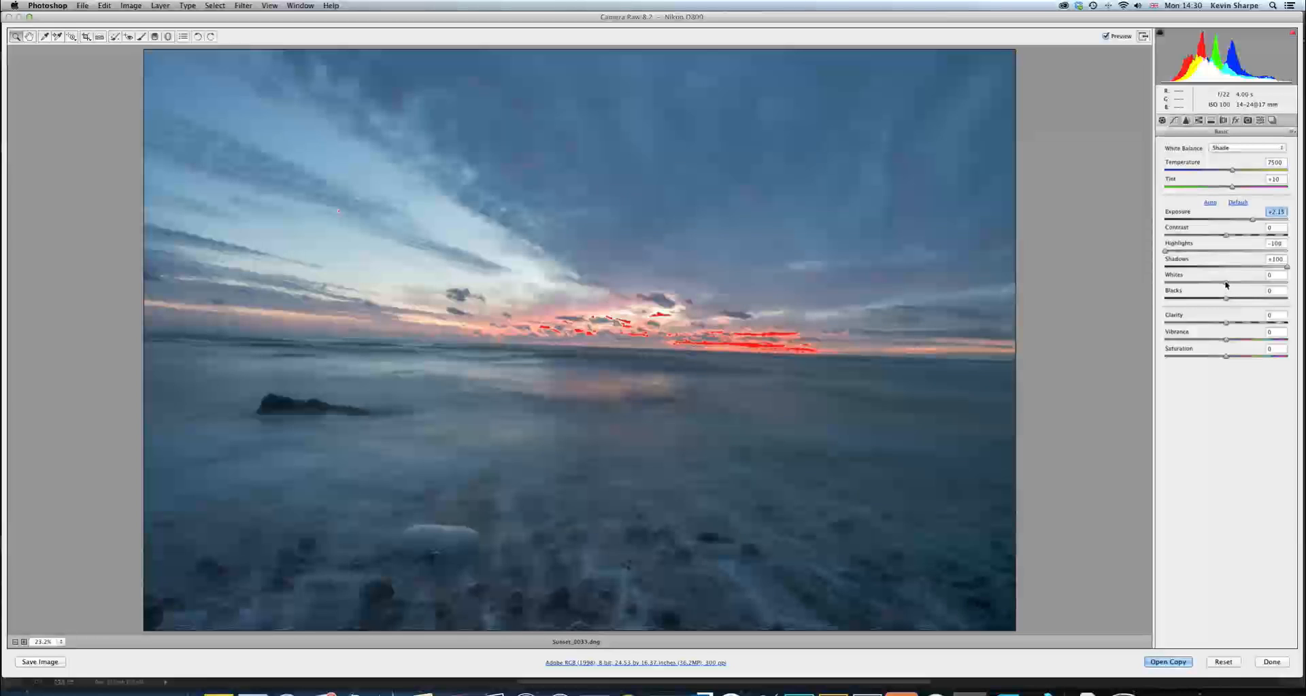
pyautogui.keyDown('alt'); pyautogui.click(1226, 282); pyautogui.keyUp('alt')
pyautogui.moveTo(1226, 283); pyautogui.dragTo(1180, 287)
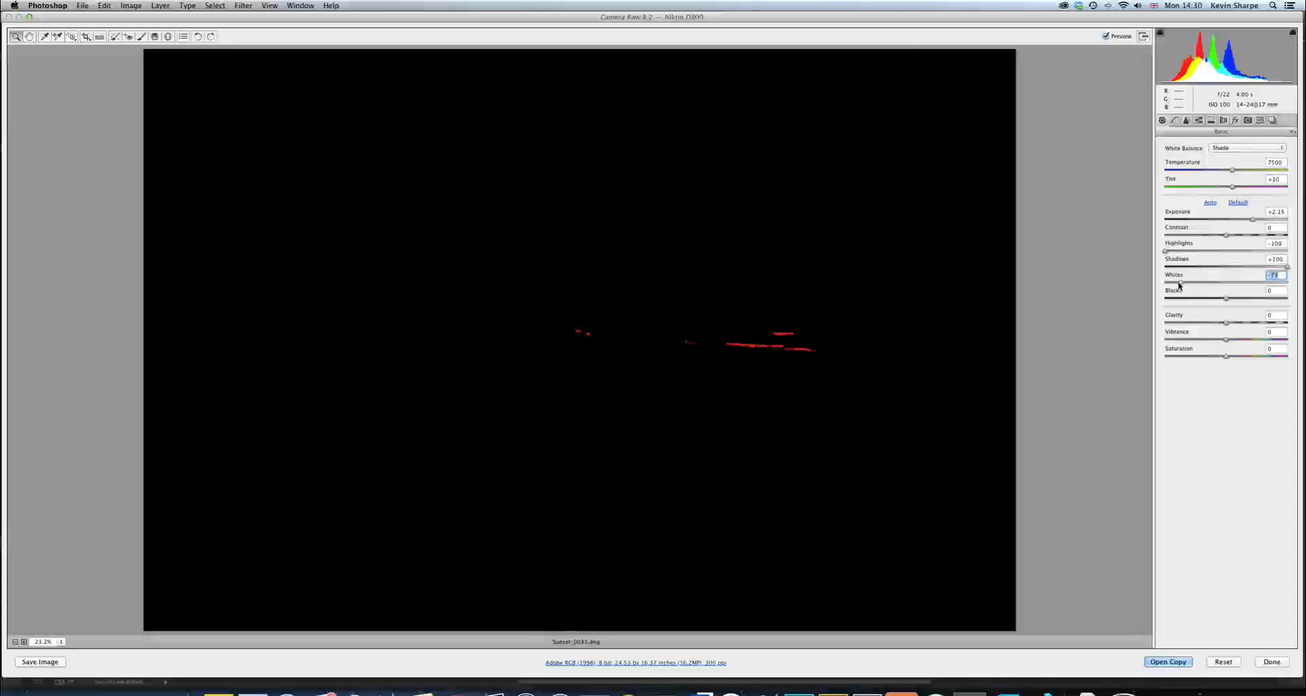
pyautogui.moveTo(1174, 284); pyautogui.dragTo(1156, 285)
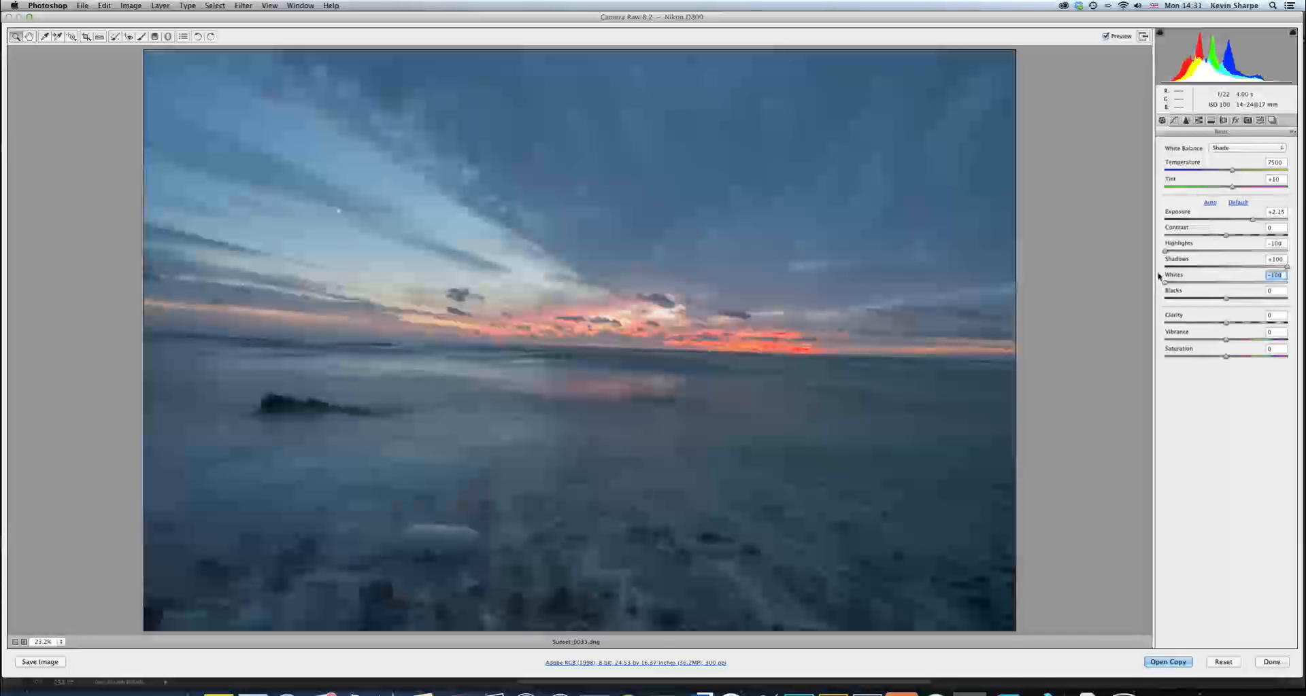
pyautogui.press('alt')
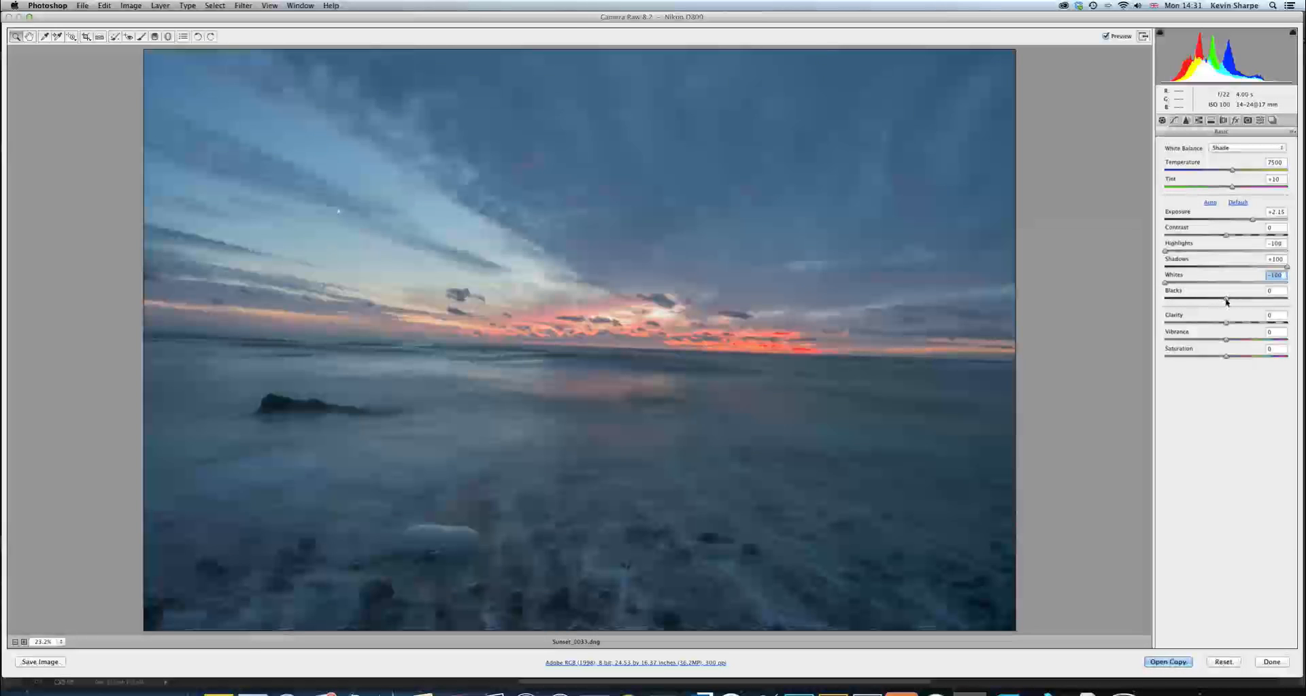
pyautogui.moveTo(1227, 302); pyautogui.dragTo(1193, 303)
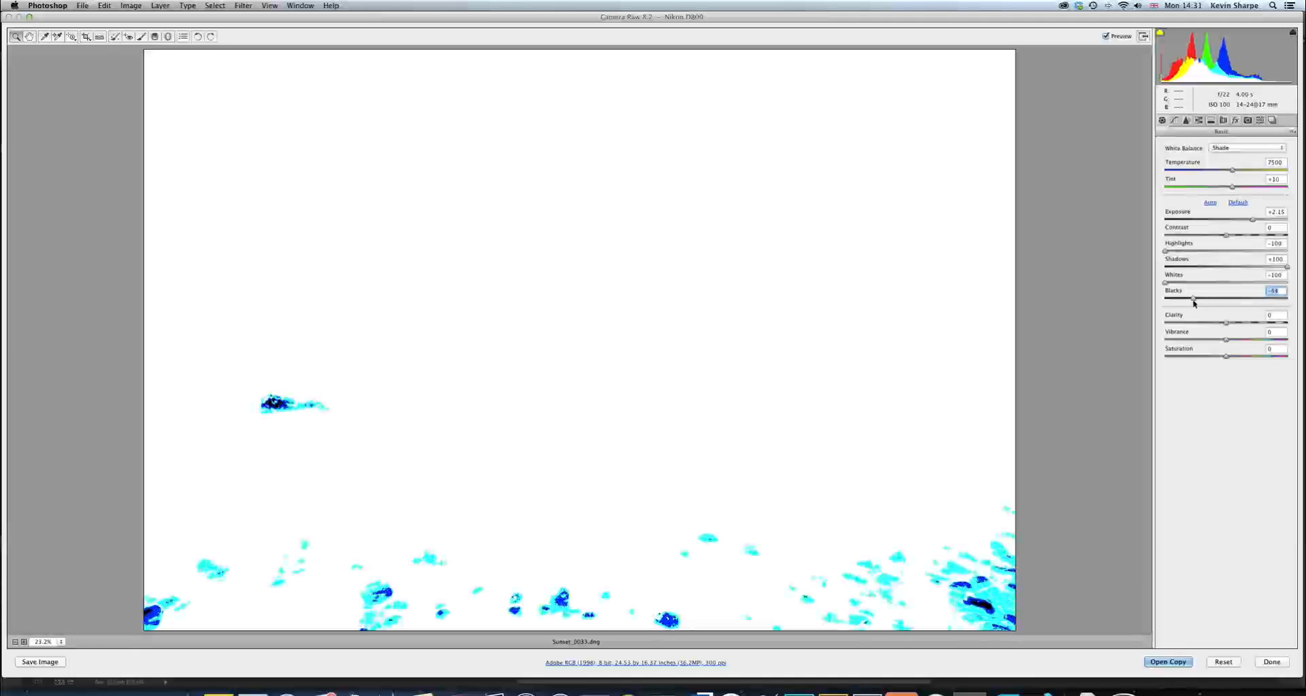
pyautogui.moveTo(1194, 302); pyautogui.dragTo(1194, 301)
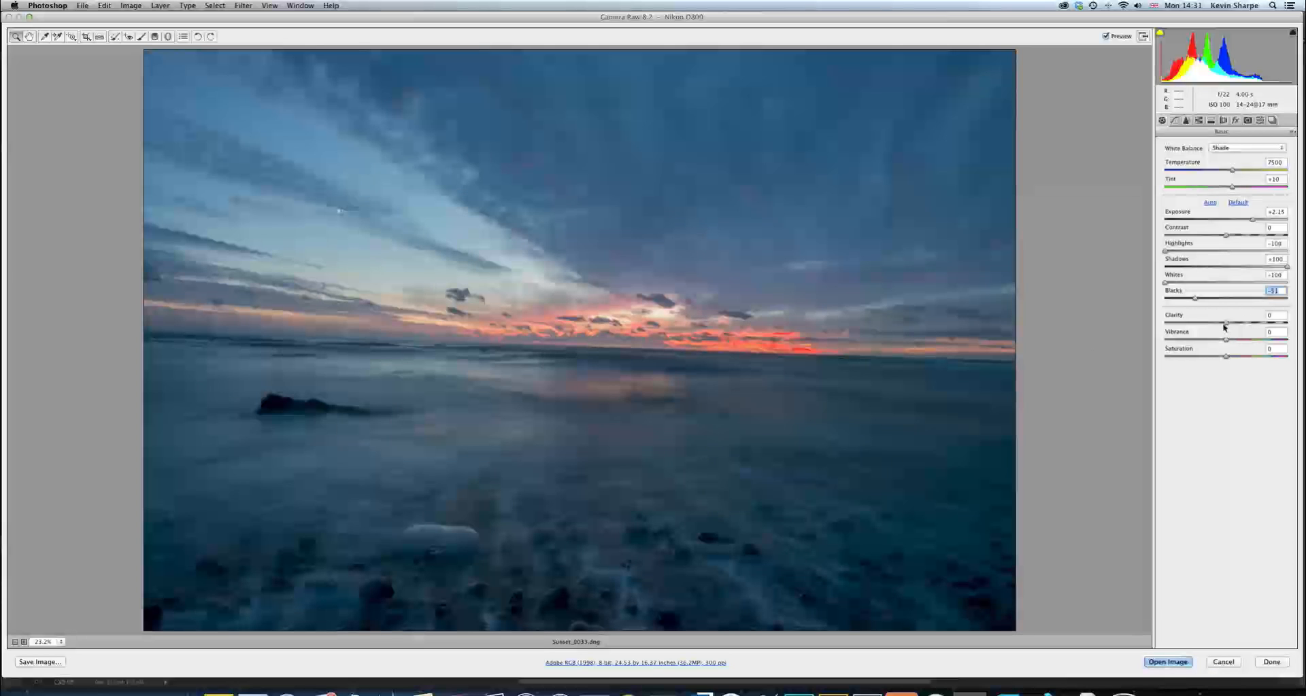
# Set the clarity to +38, the vibrance to +38 and the saturation to +5
pyautogui.moveTo(1226, 324); pyautogui.dragTo(1250, 327)
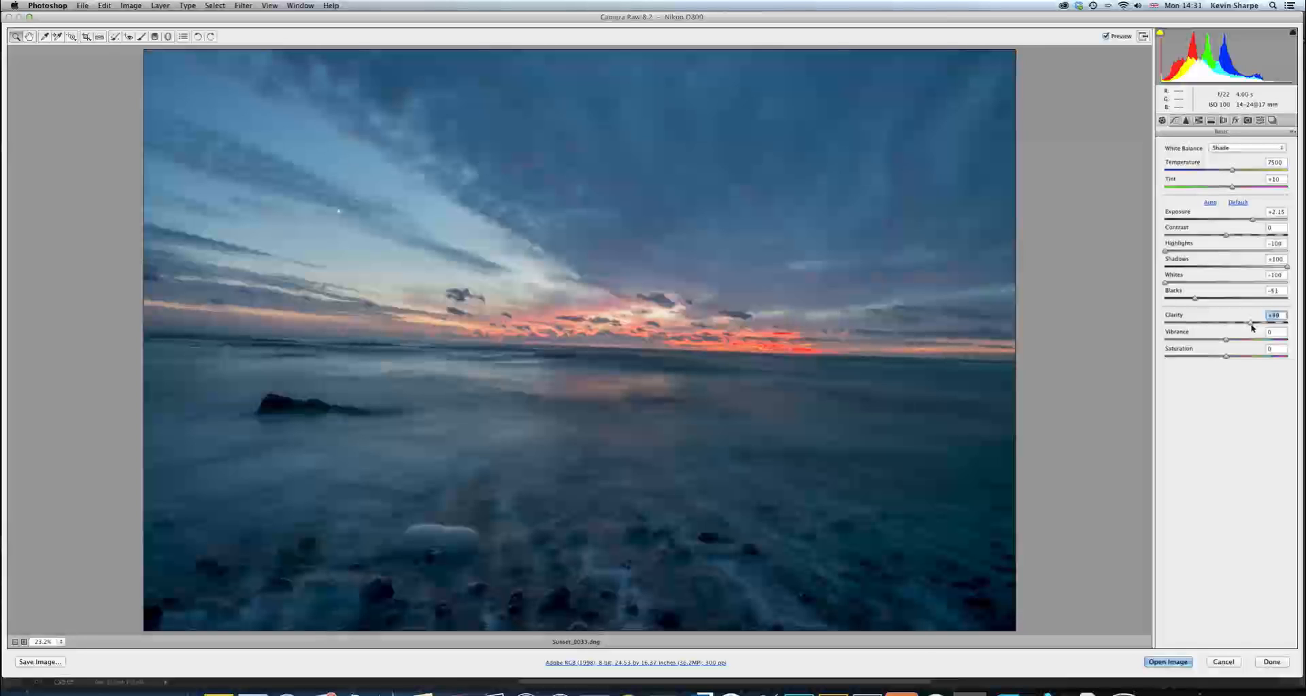
pyautogui.moveTo(1252, 327)
pyautogui.mouseDown()
pyautogui.moveTo(1232, 343)
pyautogui.moveTo(1243, 340)
pyautogui.mouseUp()
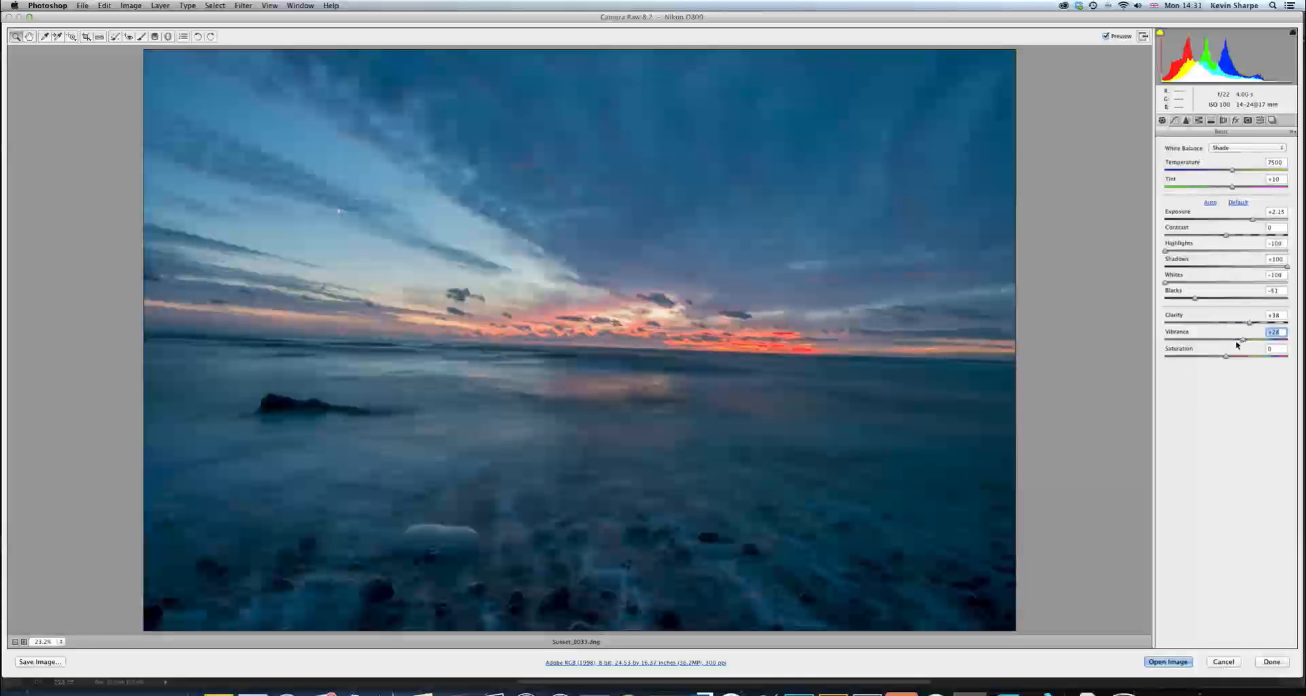
pyautogui.moveTo(1242, 341); pyautogui.dragTo(1248, 340)
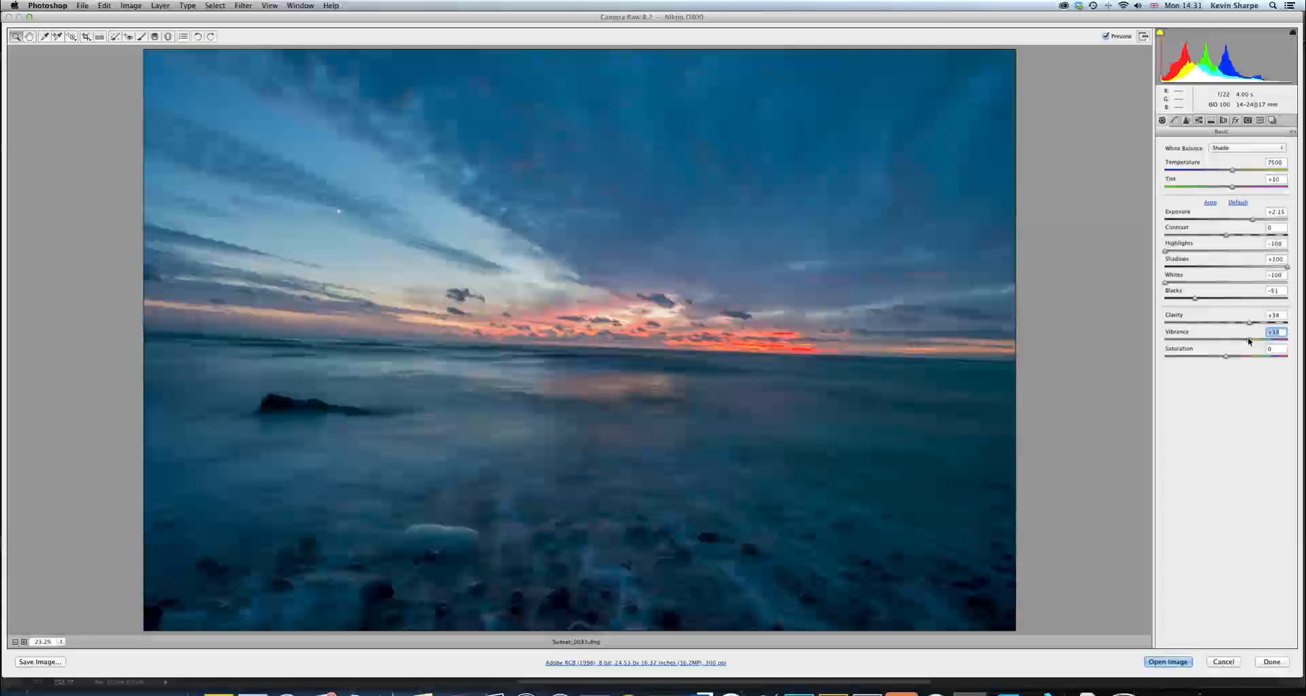
pyautogui.moveTo(1225, 358); pyautogui.dragTo(1228, 358)
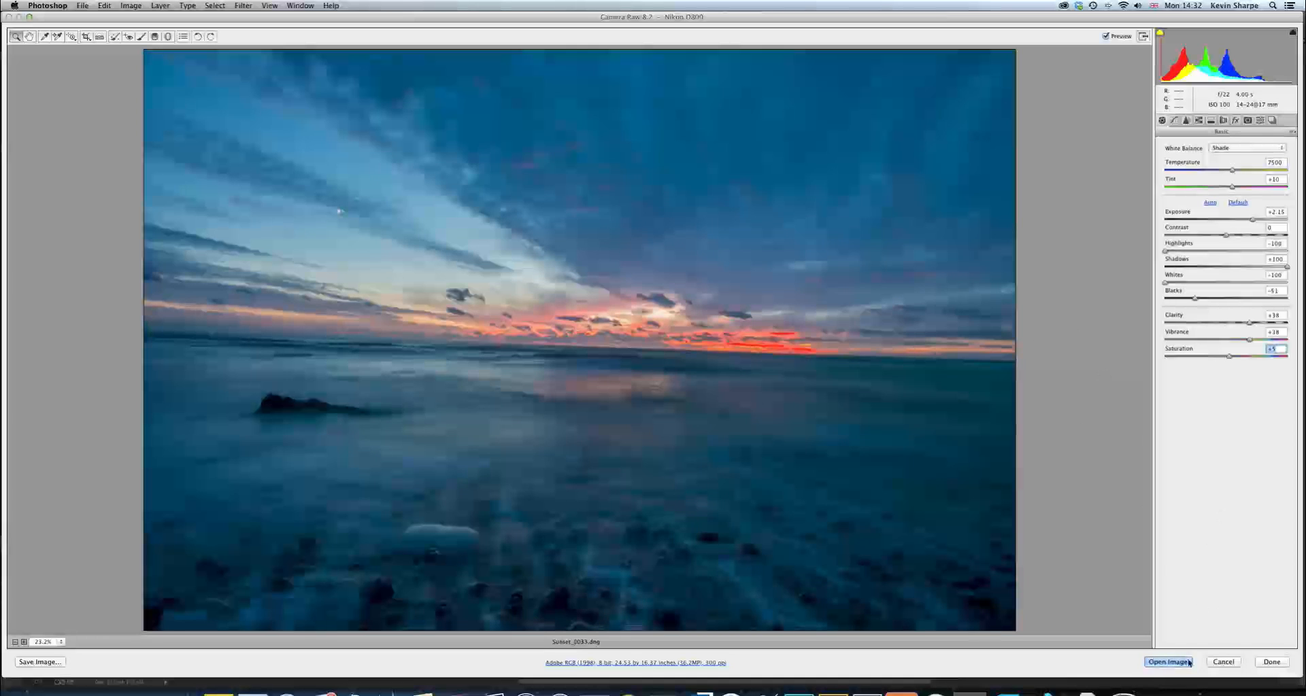
# Open the adjusted photo in Photoshop as a Smart Object and create a new Smart Object via copy from its layer
pyautogui.press('shift')
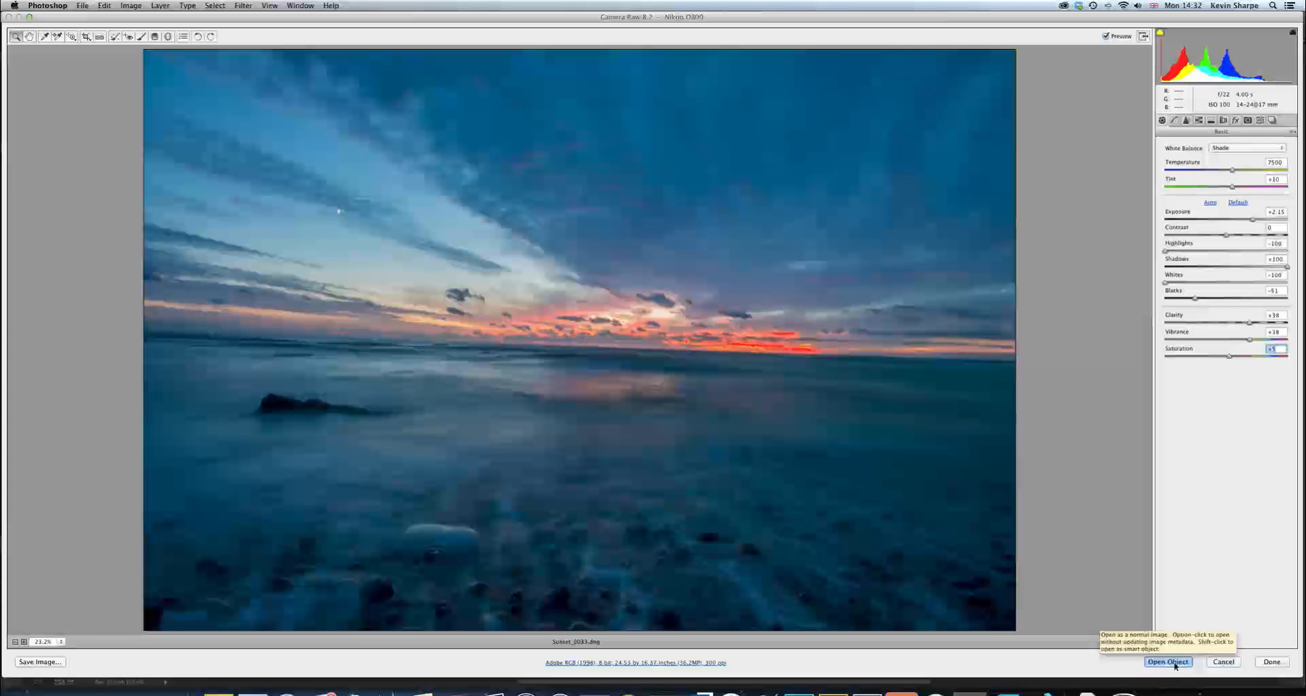
pyautogui.keyDown('shift'); pyautogui.click(1168, 662); pyautogui.keyUp('shift')
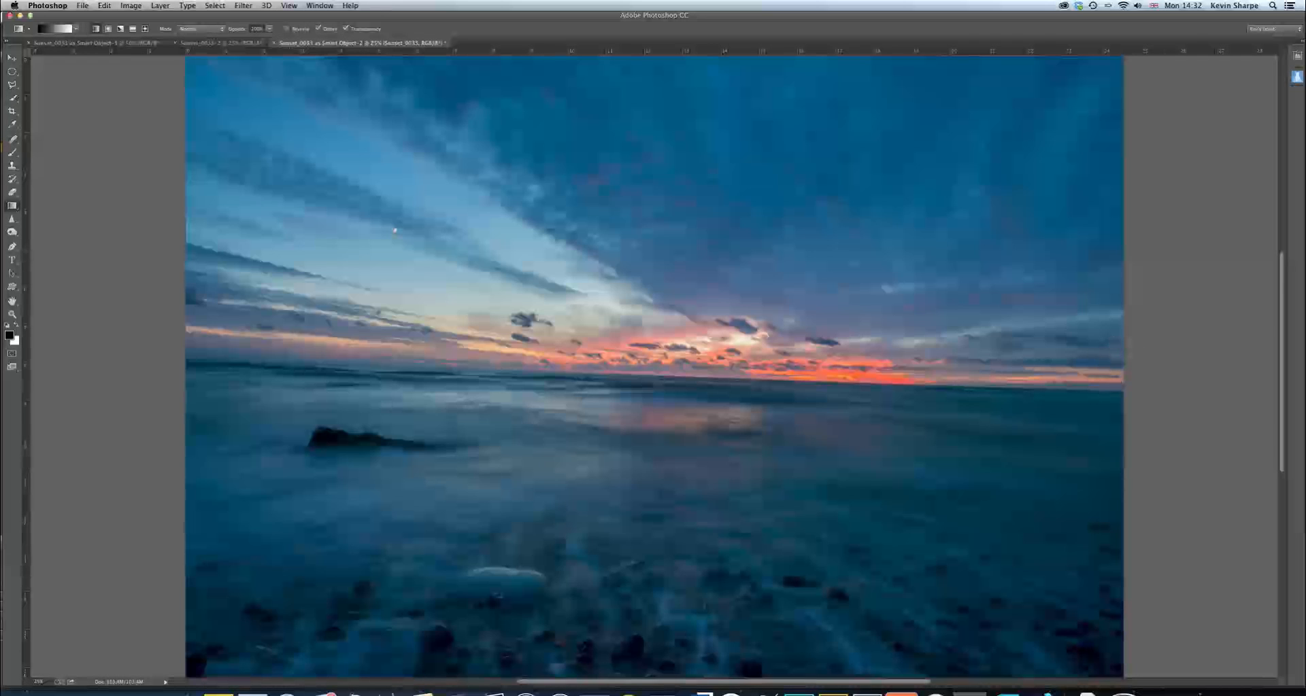
pyautogui.moveTo(1304, 47); pyautogui.dragTo(1126, 148)
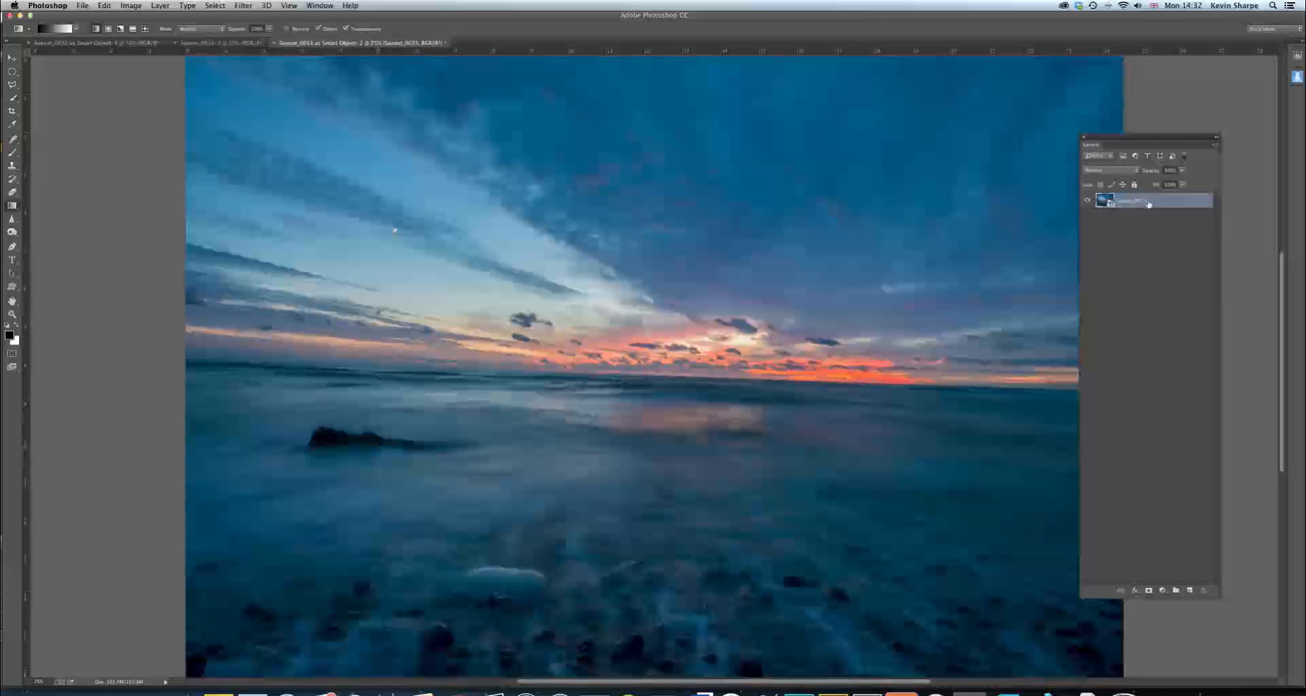
pyautogui.rightClick(1148, 203)
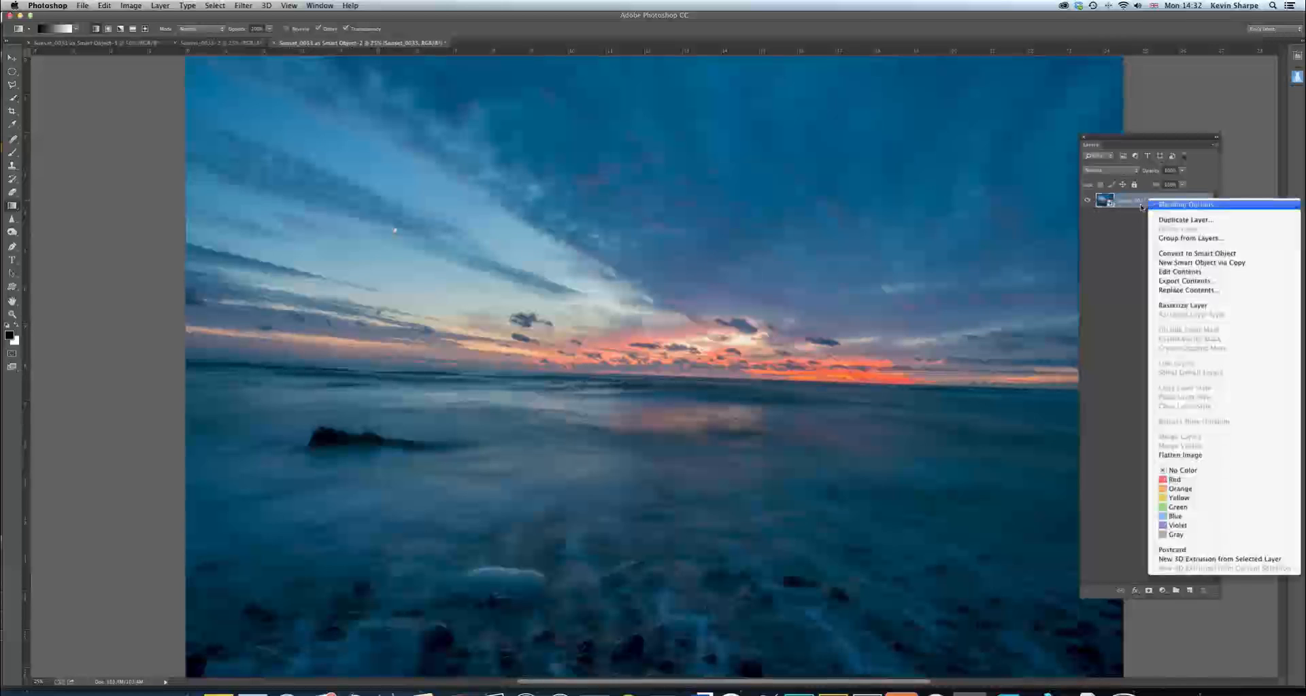
pyautogui.click(1192, 266)
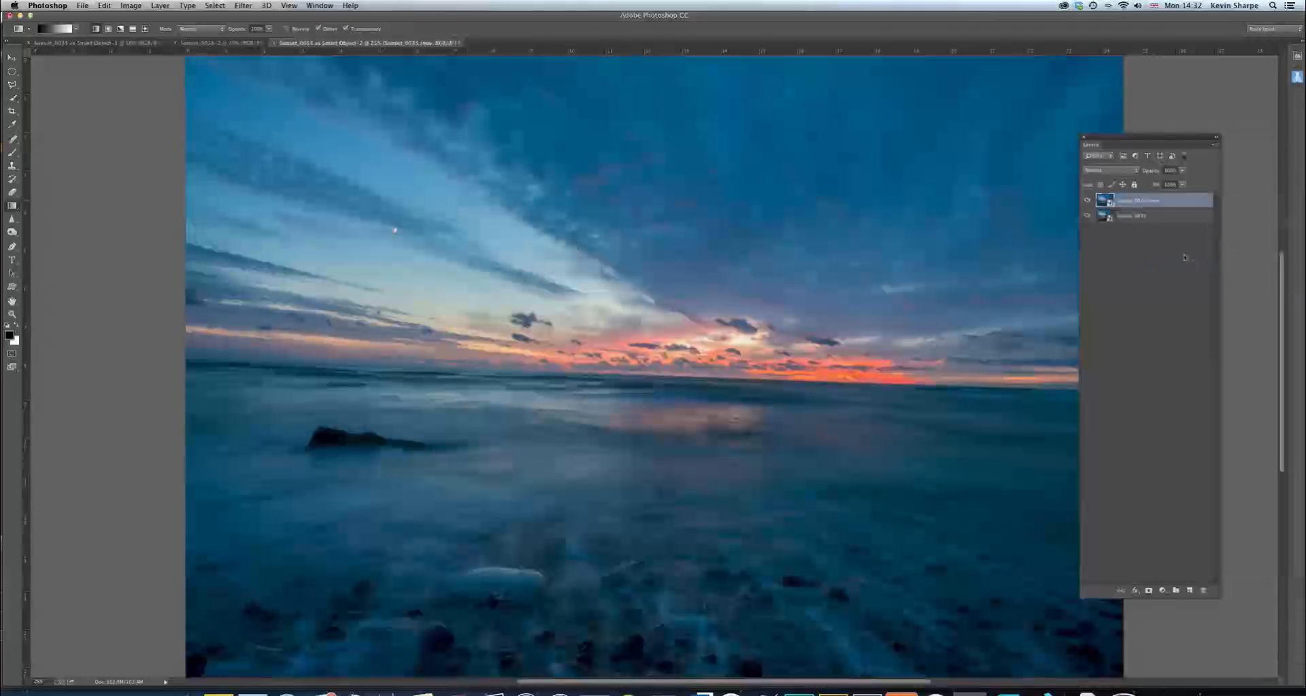
# Edit the copied Smart Object in Camera Raw, setting its exposure to +1.10 and its contrast to +18
pyautogui.doubleClick(1108, 205)
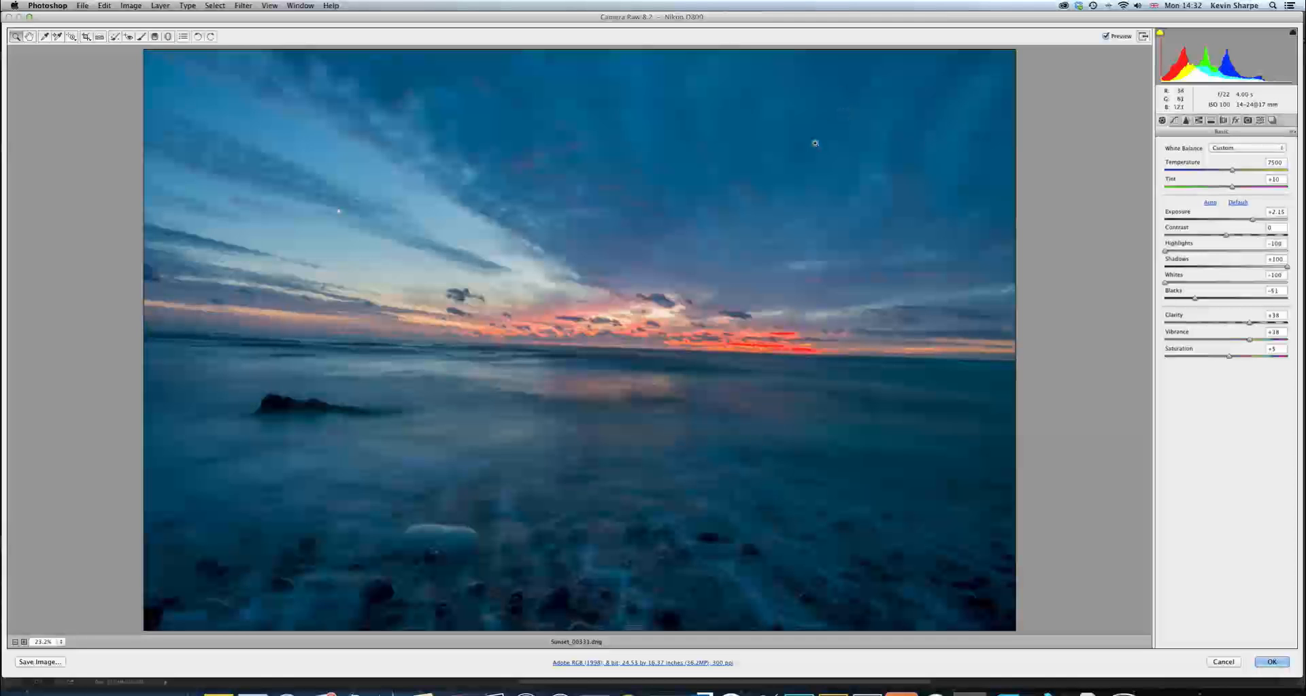
pyautogui.click(1253, 220)
pyautogui.moveTo(1254, 220); pyautogui.dragTo(1233, 229)
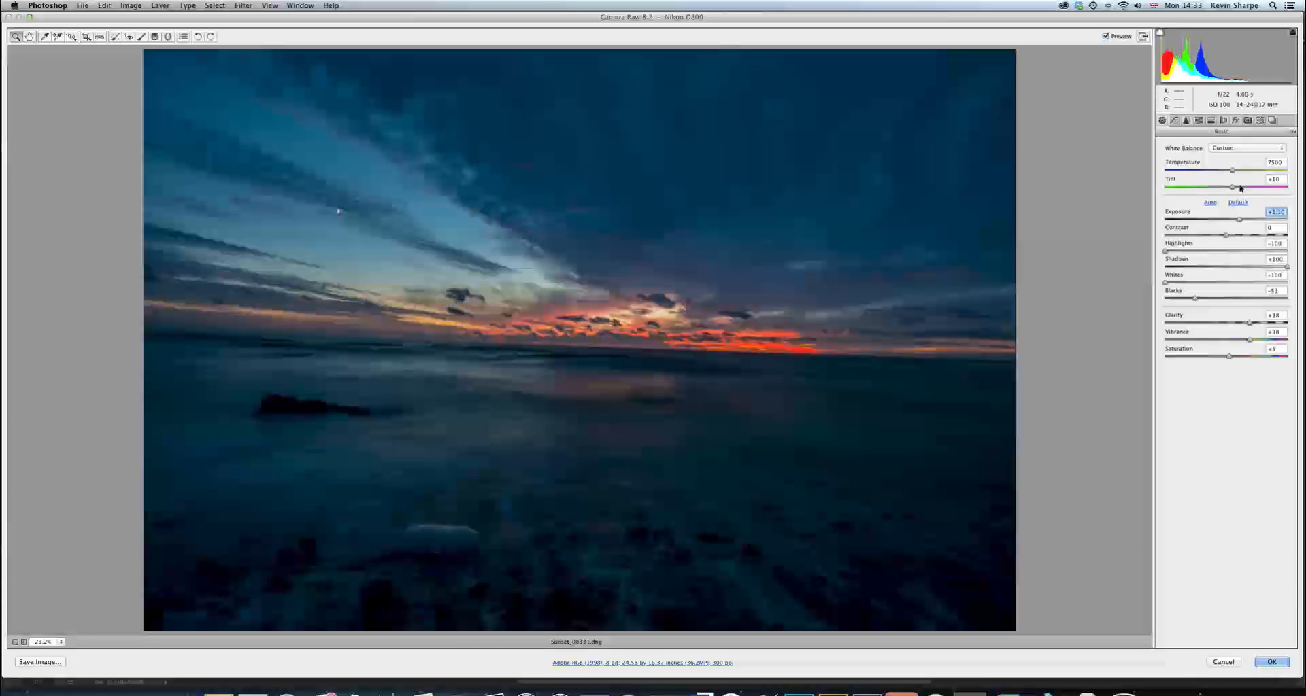
pyautogui.moveTo(1228, 239); pyautogui.dragTo(1236, 237)
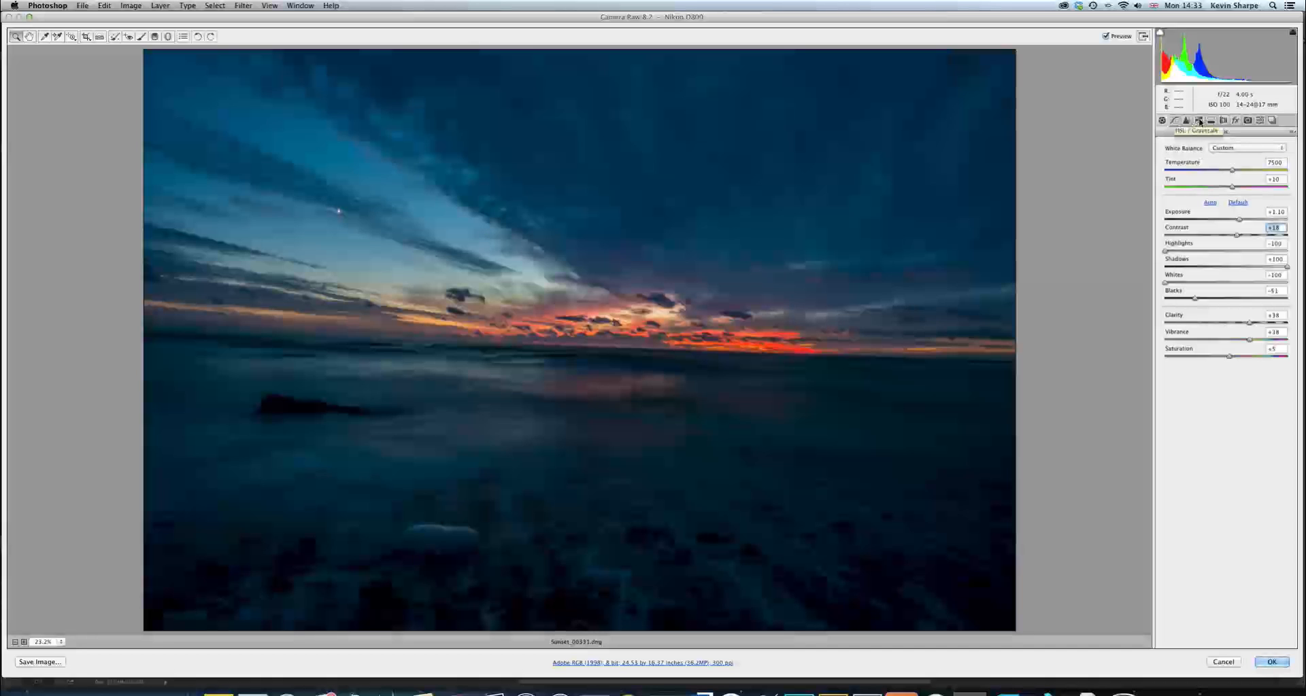
# Lower the HSL luminance of the reds to about -23, the oranges to about -18 and the yellows to about -19
pyautogui.click(1198, 121)
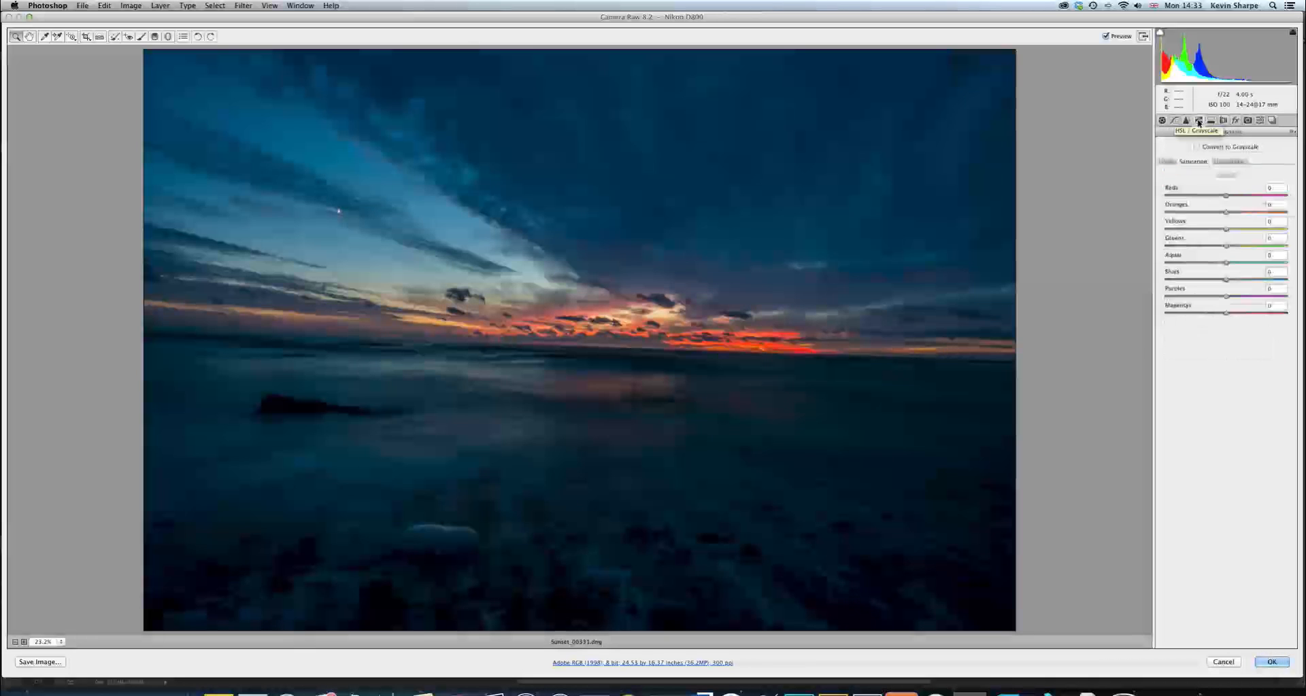
pyautogui.click(1227, 162)
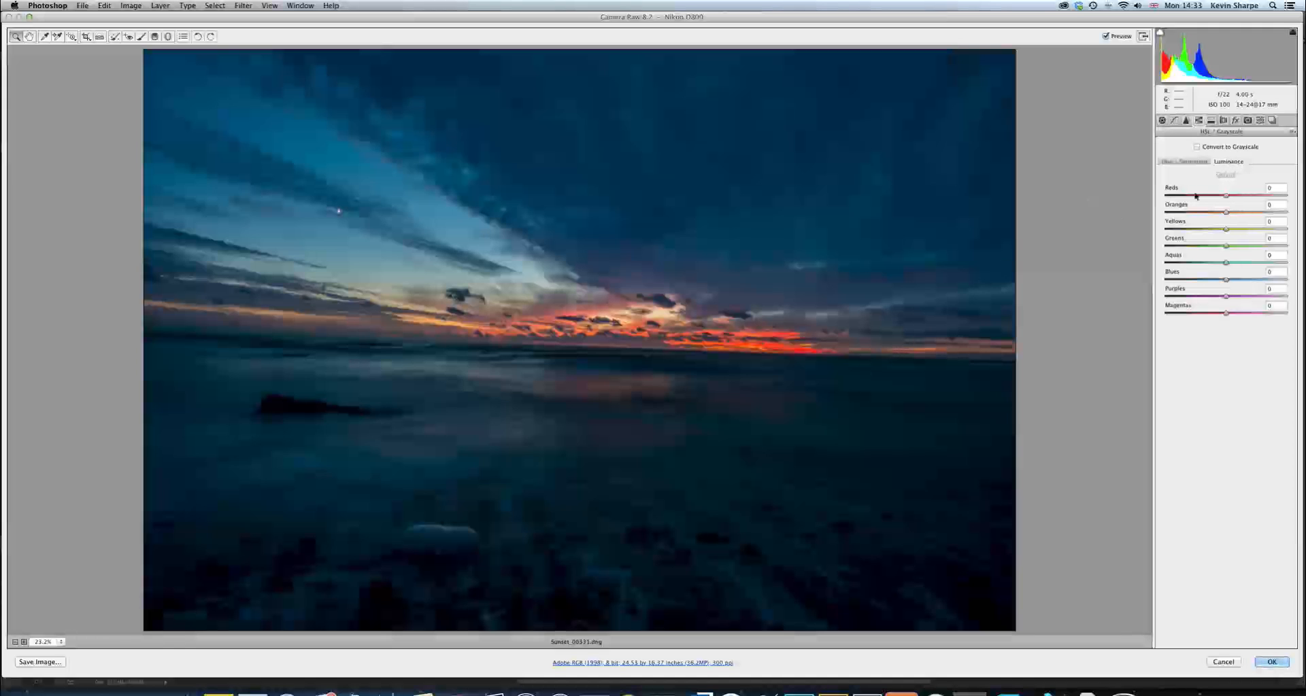
pyautogui.moveTo(1227, 197); pyautogui.dragTo(1207, 229)
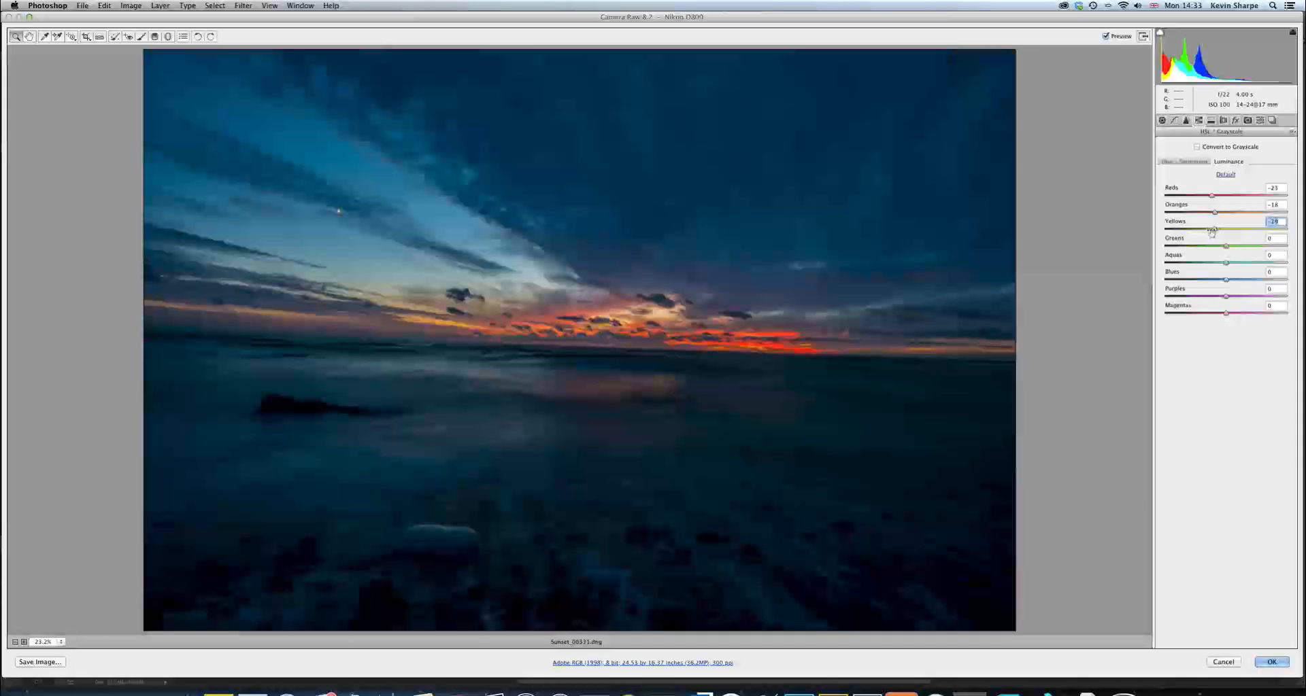
# Set the HSL saturation to +28 for reds, +24 for oranges and +19 for yellows, and apply the changes to the copy
pyautogui.click(1193, 162)
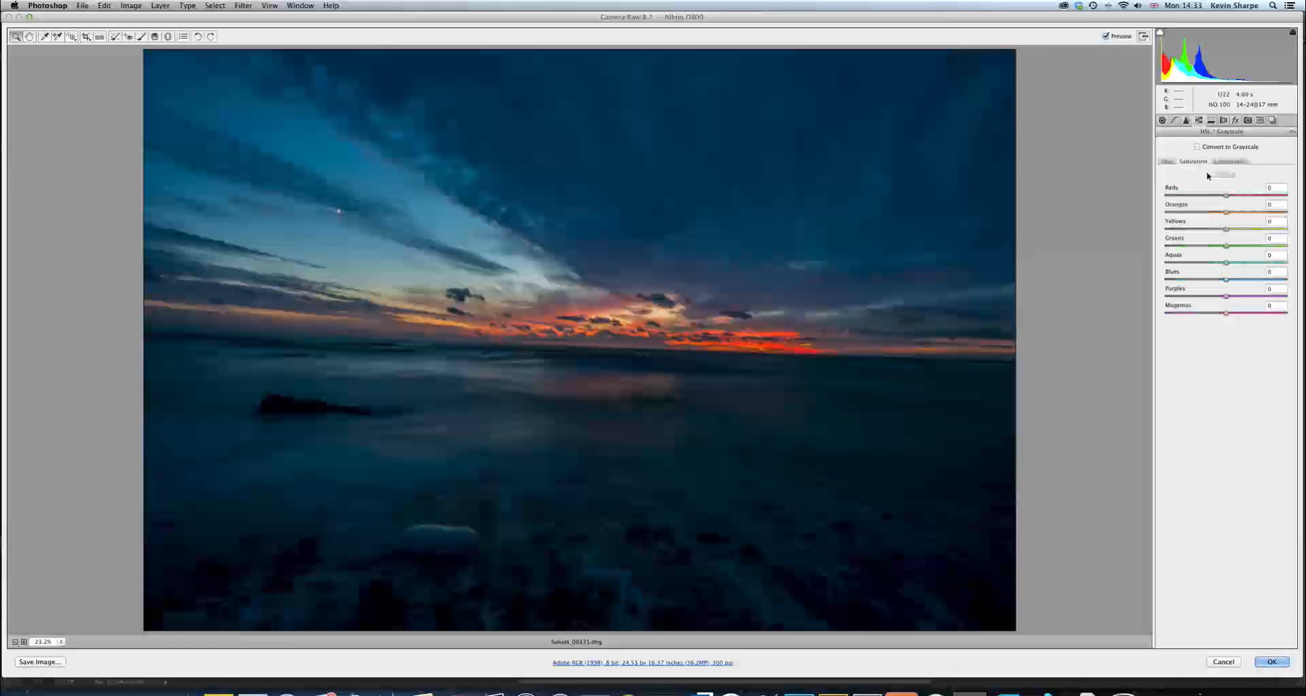
pyautogui.moveTo(1227, 197)
pyautogui.mouseDown()
pyautogui.moveTo(1273, 197)
pyautogui.moveTo(1245, 197)
pyautogui.mouseUp()
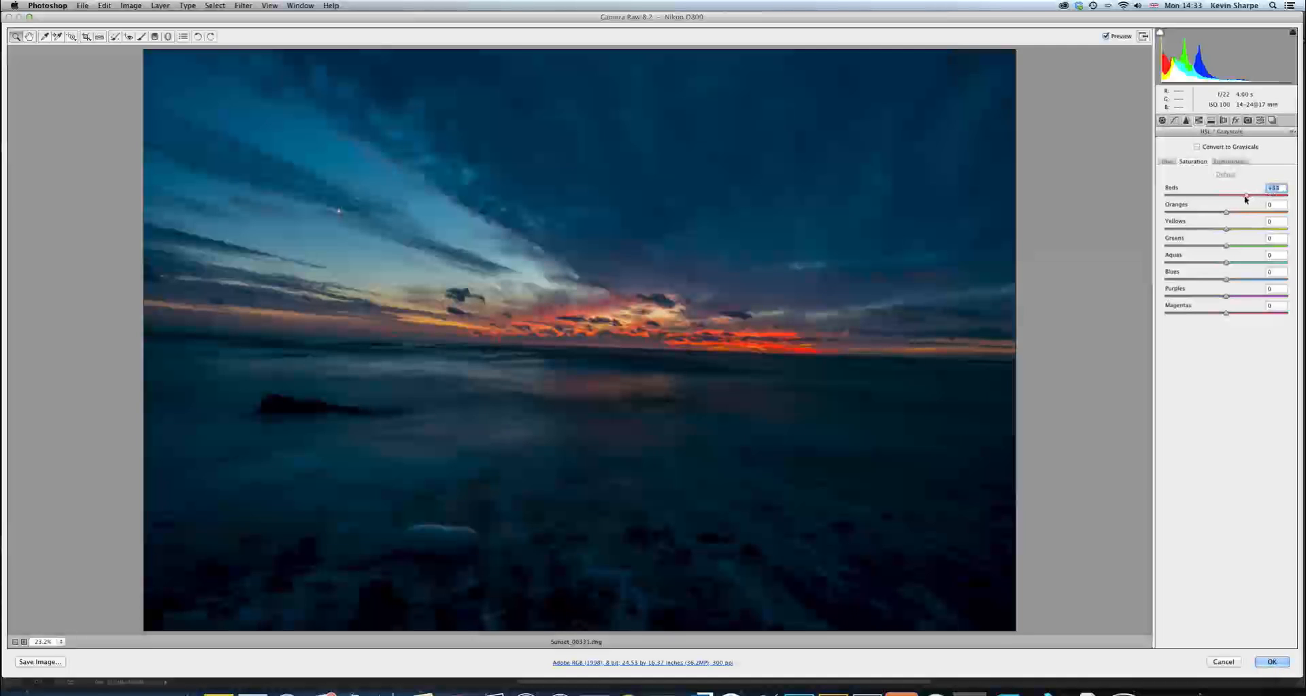
pyautogui.moveTo(1225, 213); pyautogui.dragTo(1241, 213)
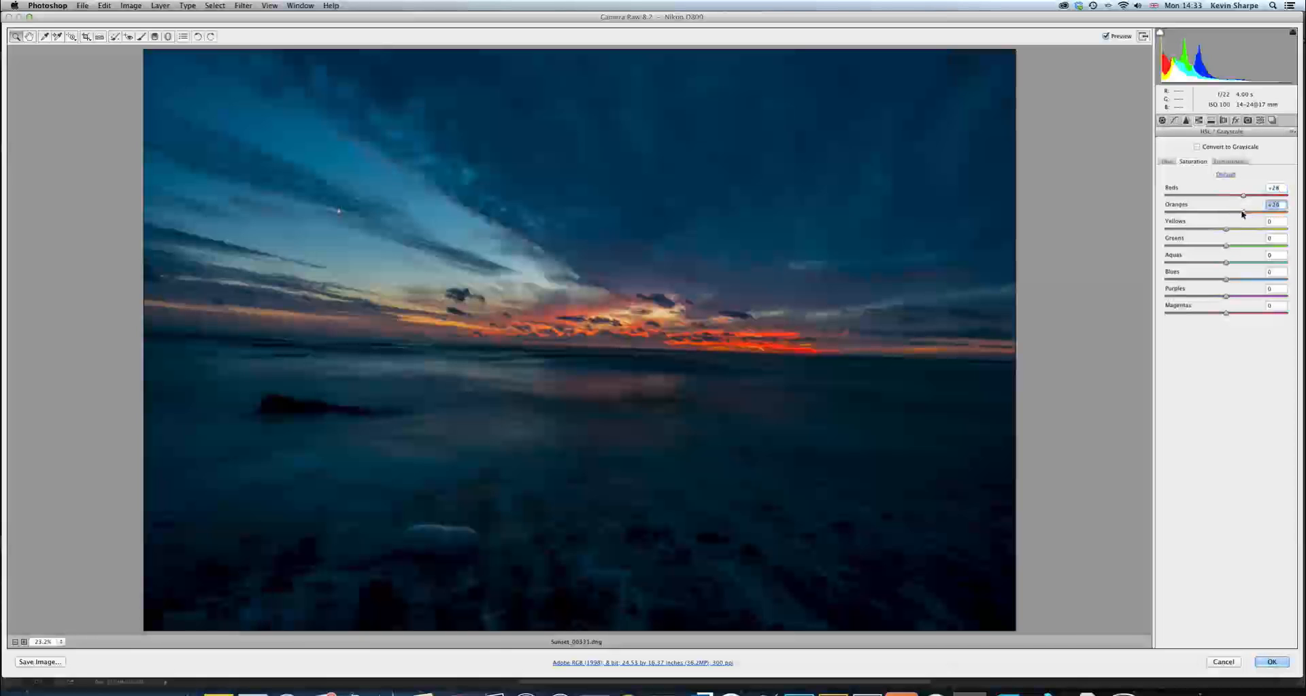
pyautogui.moveTo(1225, 229); pyautogui.dragTo(1239, 231)
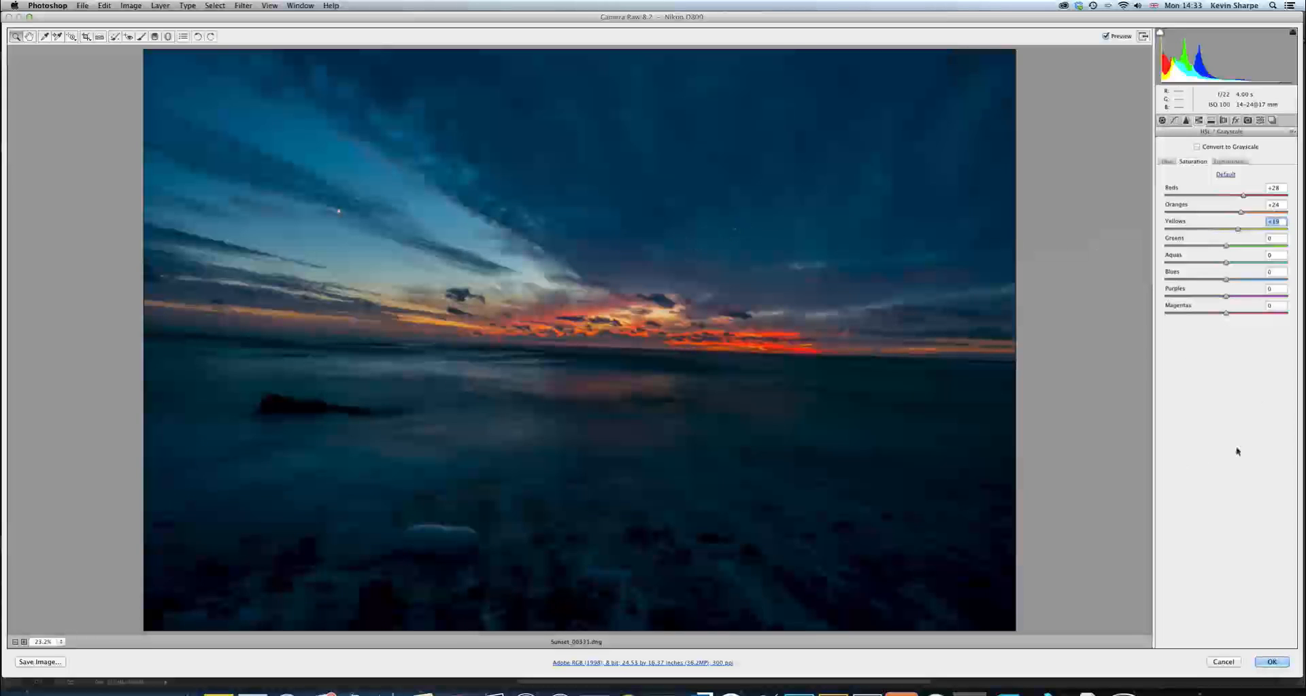
pyautogui.click(1270, 662)
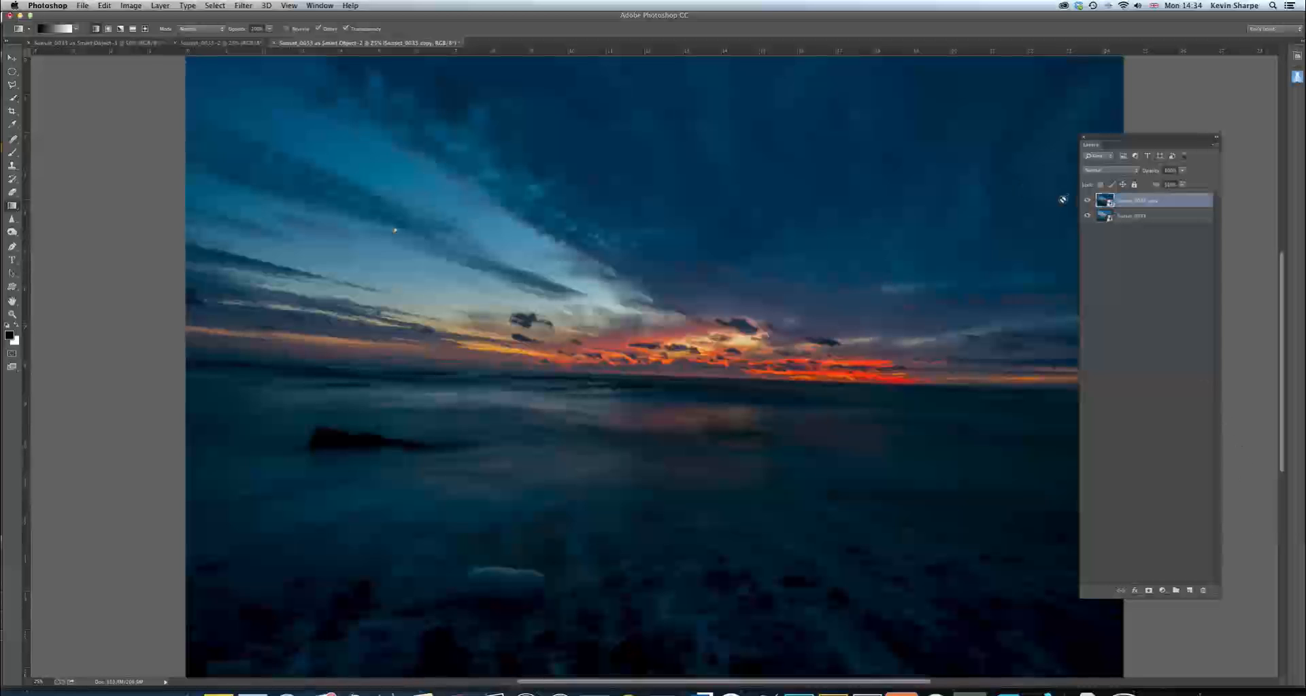
# Add a layer mask to the copied Smart Object and apply a short black-to-white gradient at the horizon, hiding the layer over the sea
pyautogui.click(1088, 201)
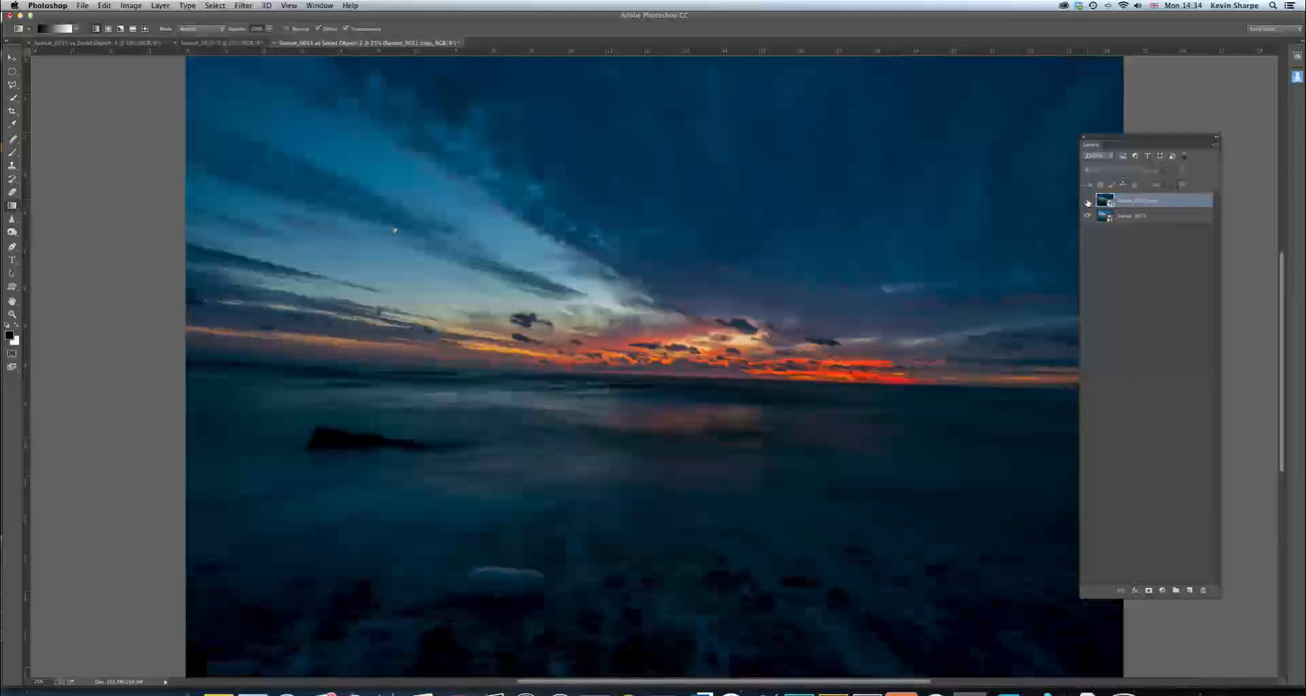
pyautogui.click(1087, 201)
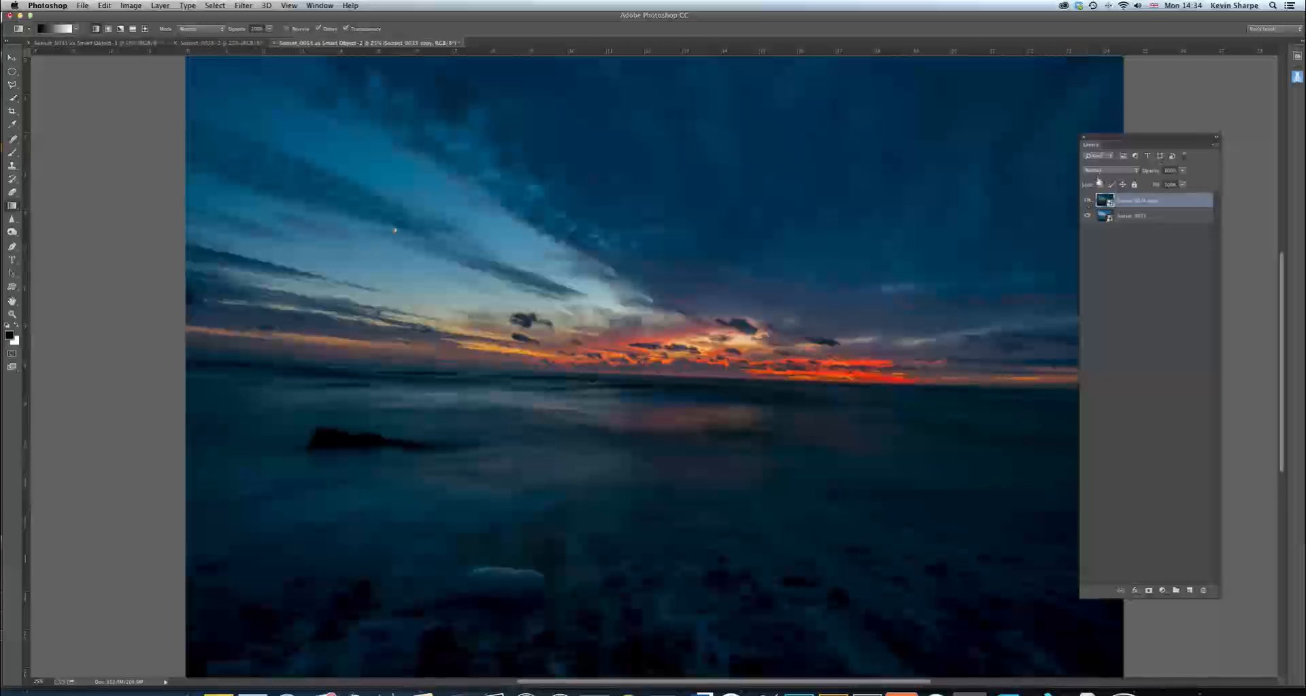
pyautogui.click(1149, 591)
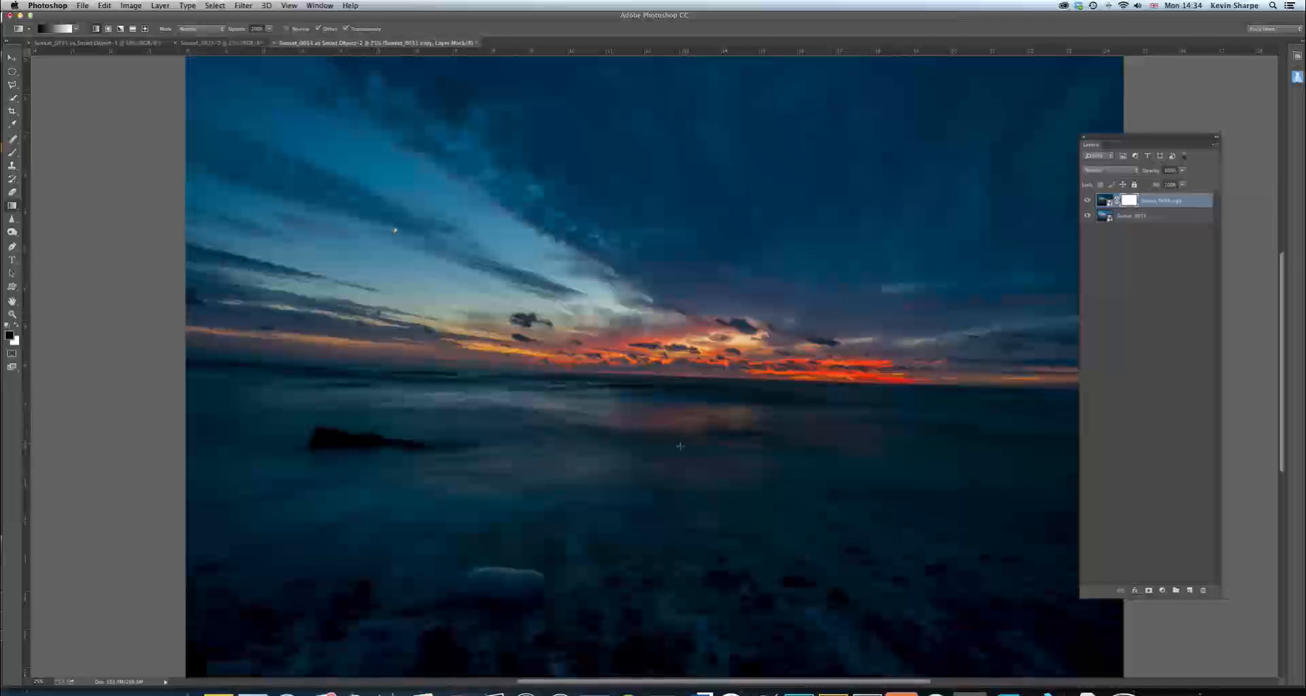
pyautogui.moveTo(687, 394)
pyautogui.mouseDown()
pyautogui.moveTo(679, 377)
pyautogui.moveTo(670, 571)
pyautogui.mouseUp()
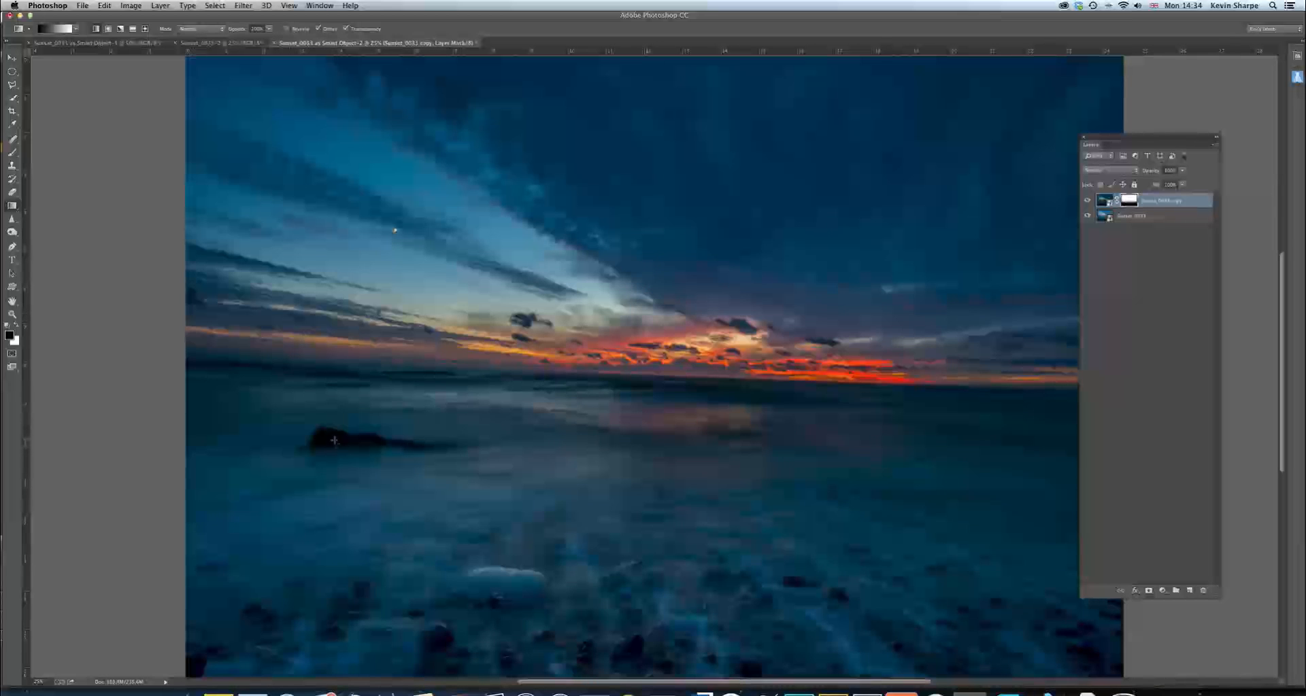
pyautogui.moveTo(520, 383); pyautogui.dragTo(519, 373)
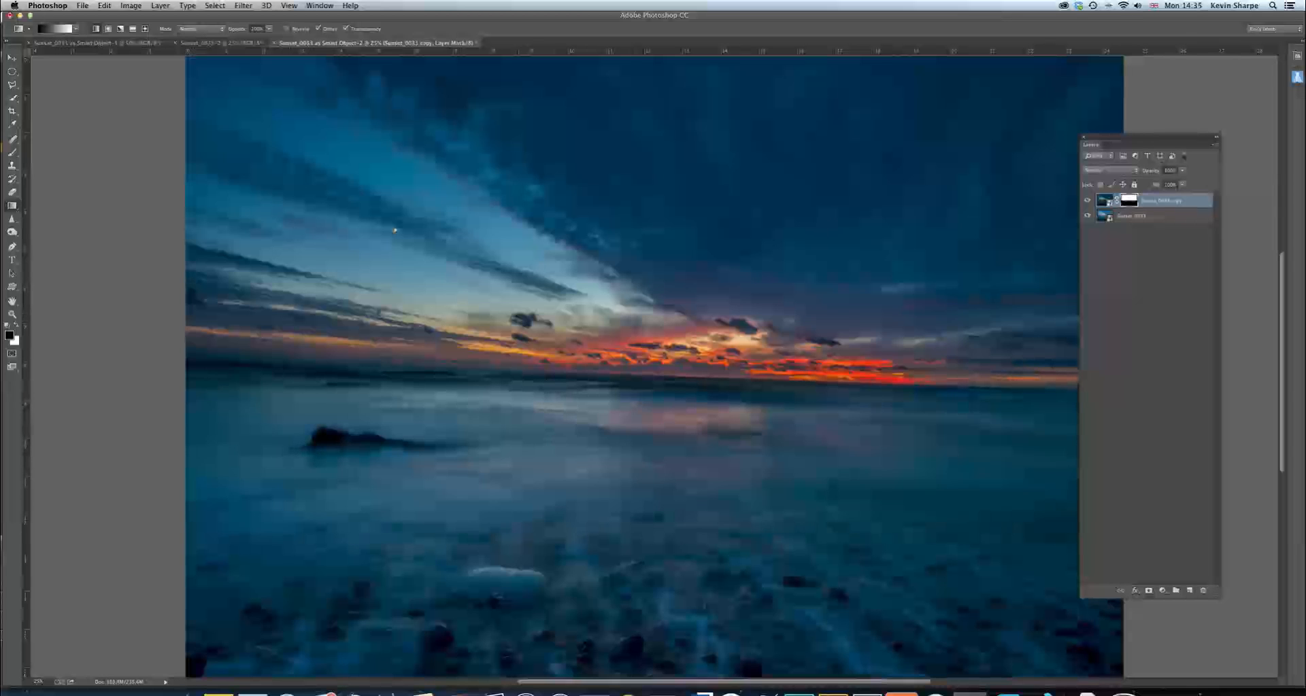
pyautogui.moveTo(621, 400); pyautogui.dragTo(613, 378)
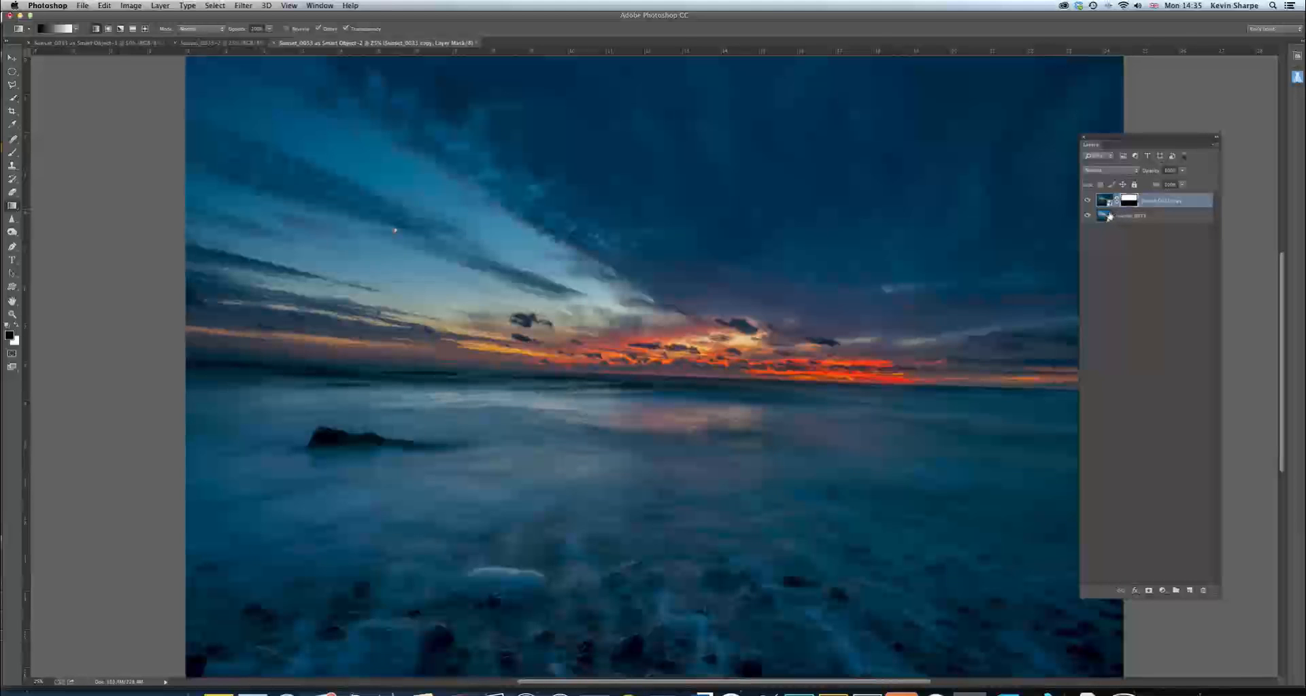
# Flatten the image and duplicate the background layer
pyautogui.click(1210, 145)
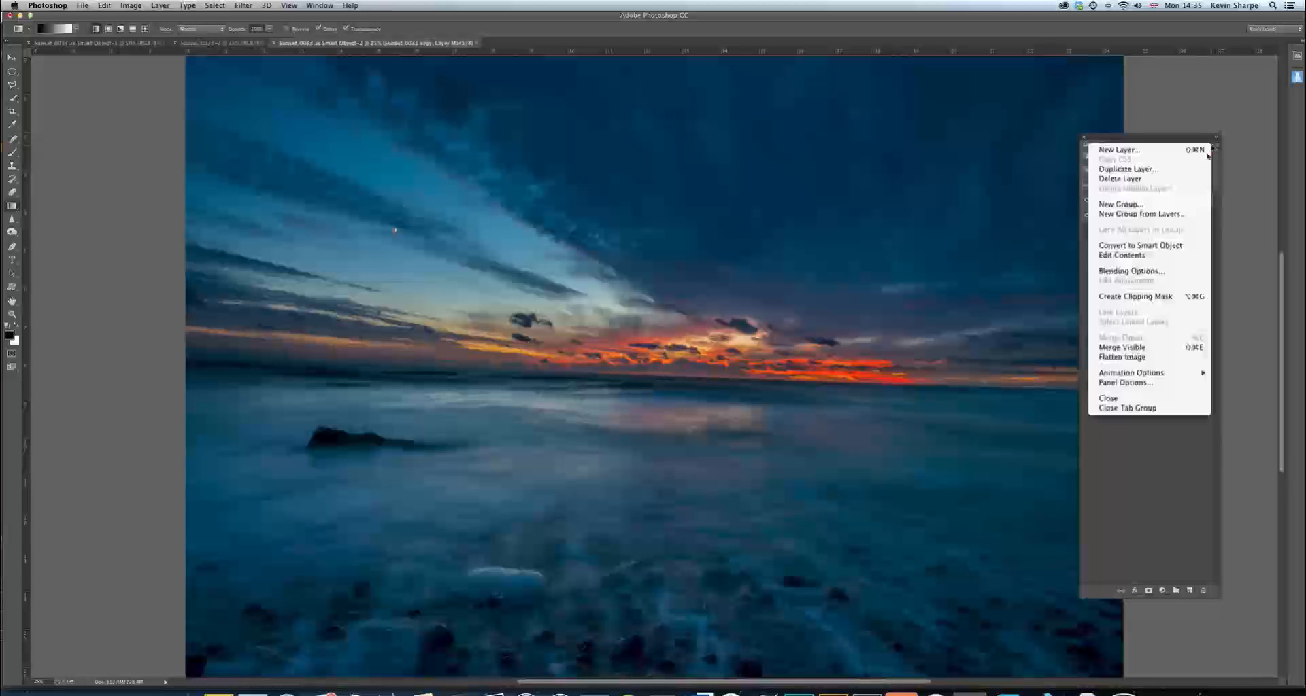
pyautogui.click(1152, 362)
pyautogui.moveTo(1159, 134); pyautogui.dragTo(1207, 113)
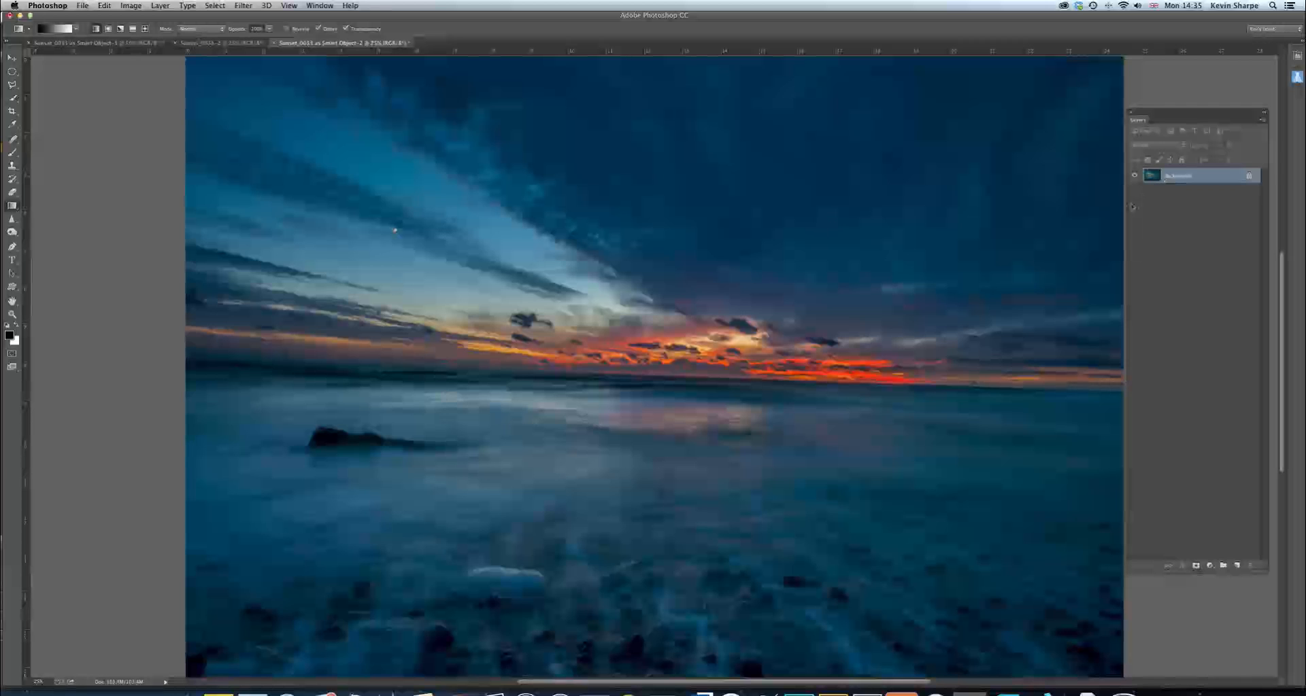
pyautogui.press('super+j')
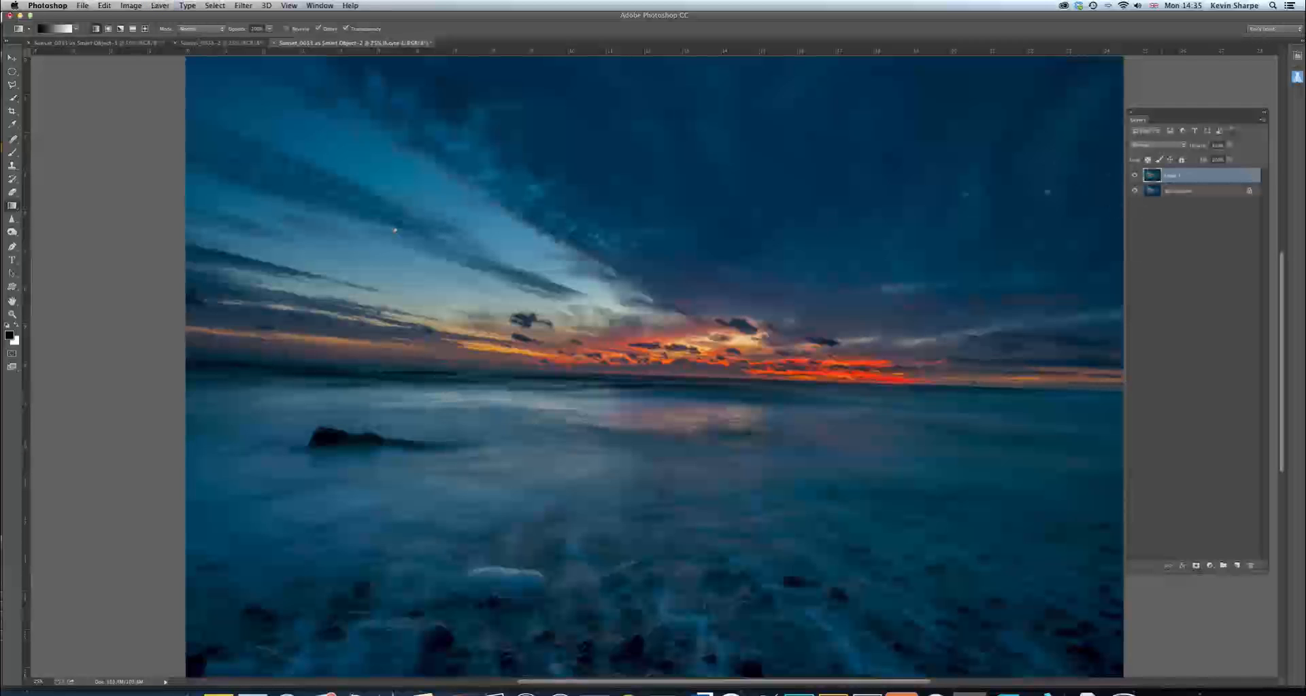
# Apply the High Pass filter to the duplicated layer with a radius of about 5.8 pixels
pyautogui.click(244, 5)
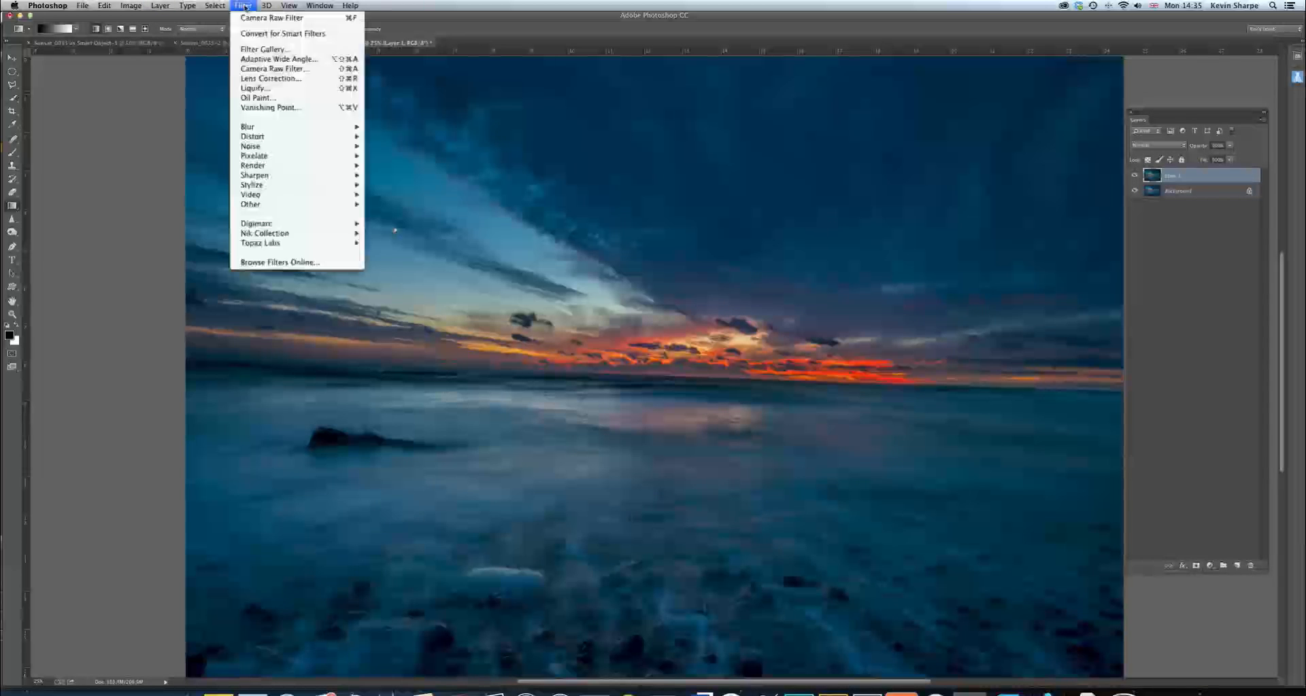
pyautogui.moveTo(293, 204)
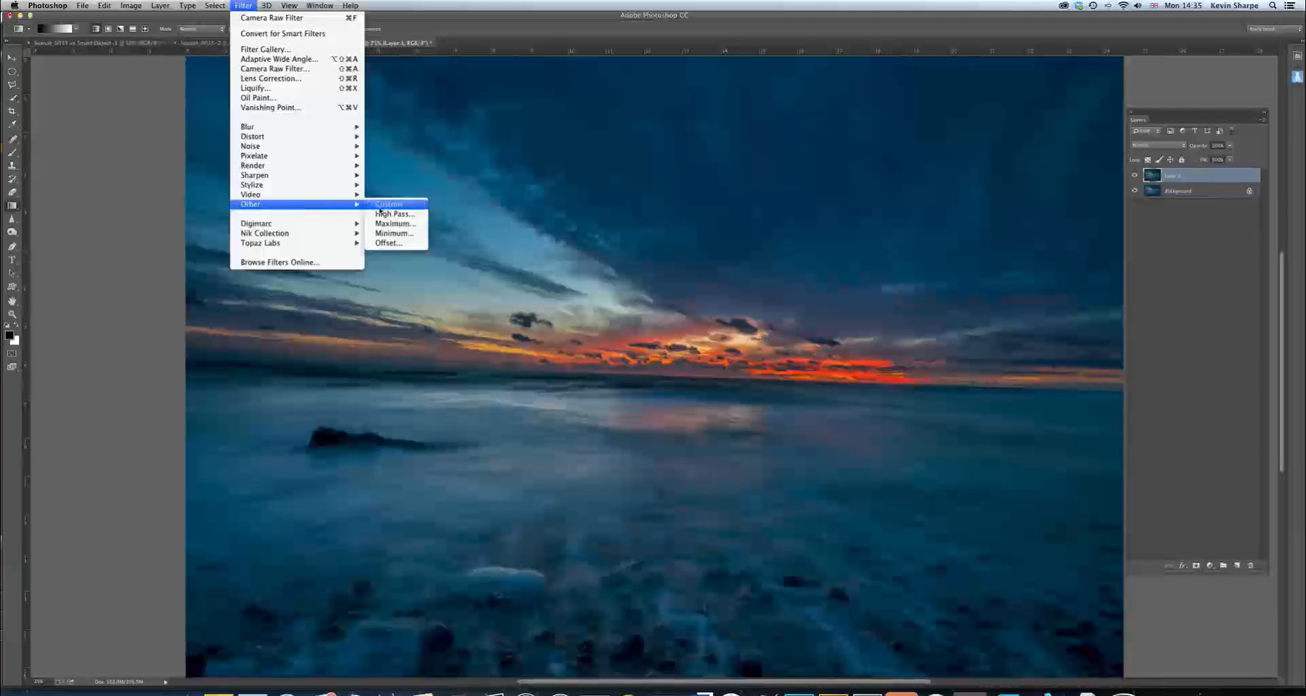
pyautogui.click(405, 215)
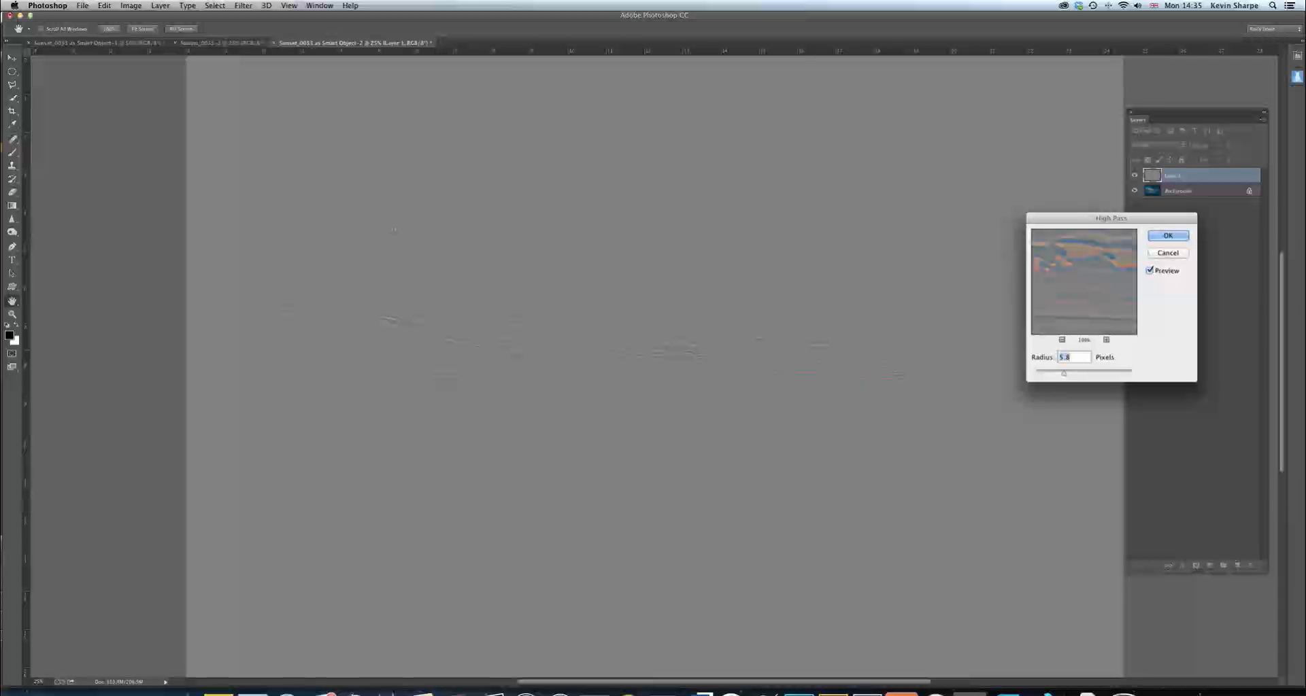
pyautogui.moveTo(1063, 374); pyautogui.dragTo(1063, 376)
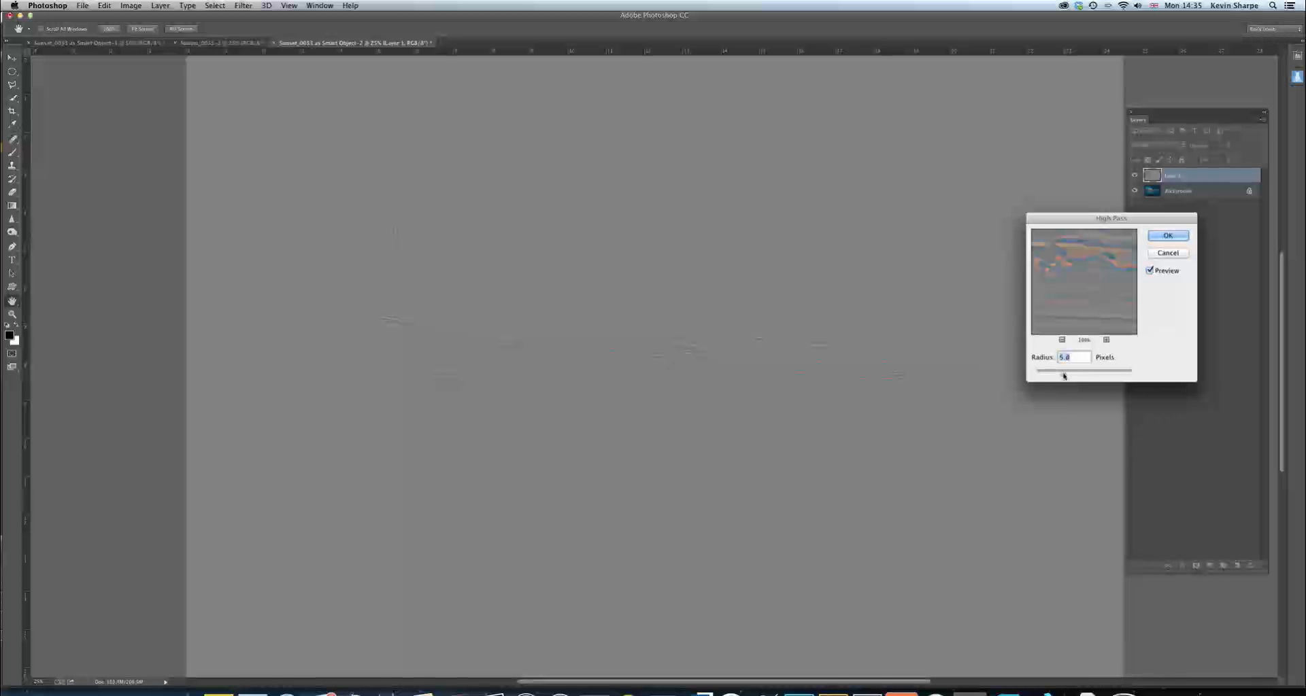
pyautogui.click(1177, 237)
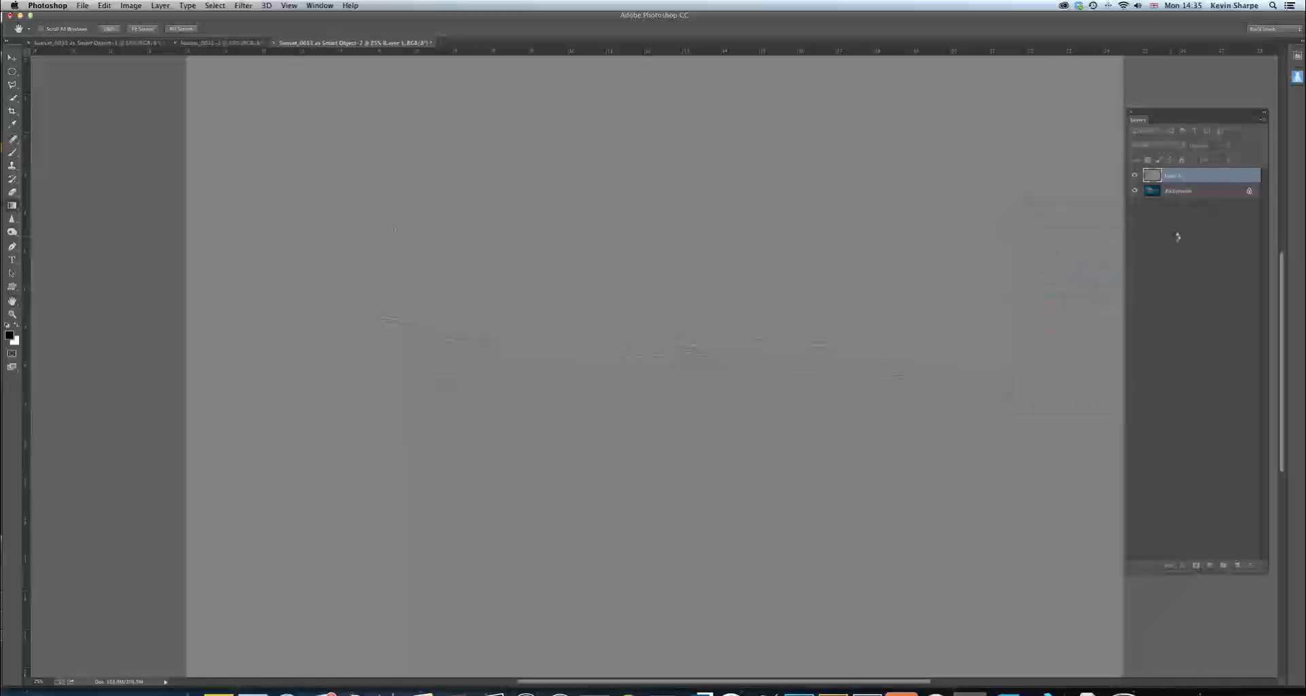
# Set the High Pass layer's blend mode to Hard Light, compare the sharpening on and off, and merge the layer into the background
pyautogui.click(1181, 145)
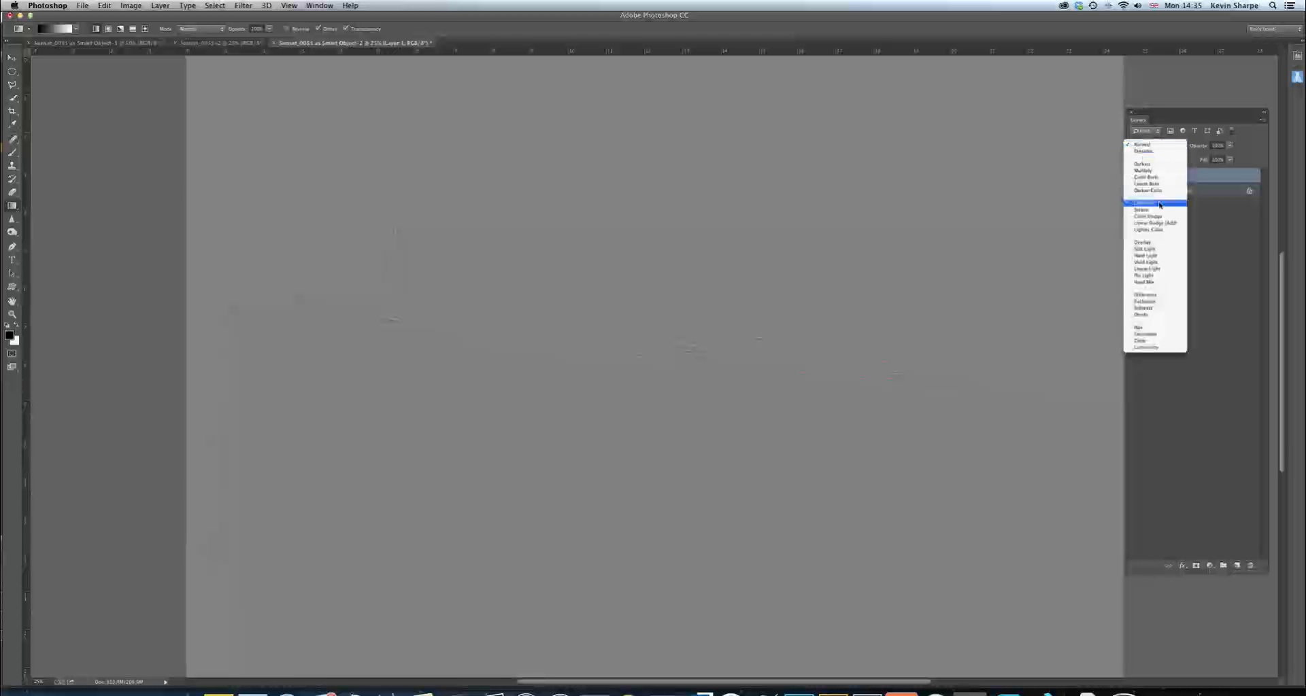
pyautogui.click(1152, 257)
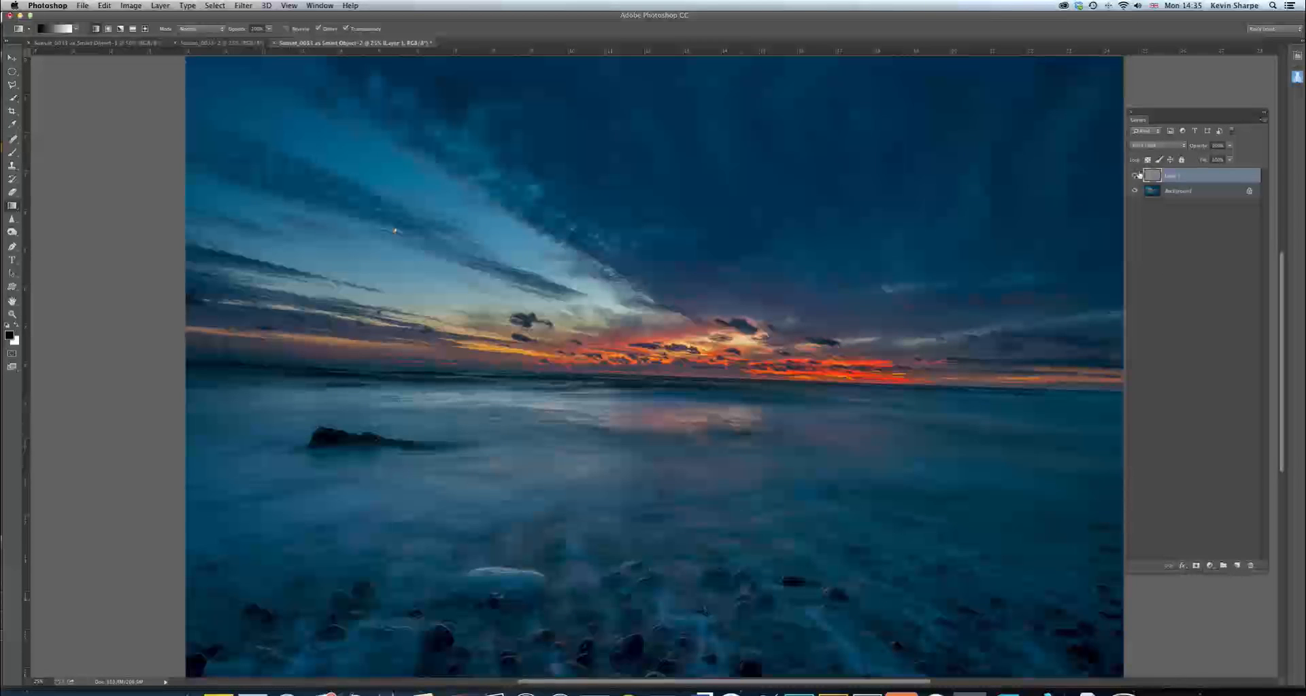
pyautogui.click(1134, 176)
pyautogui.click(1135, 176)
pyautogui.click(1134, 177)
pyautogui.click(1134, 176)
pyautogui.press('super+e')
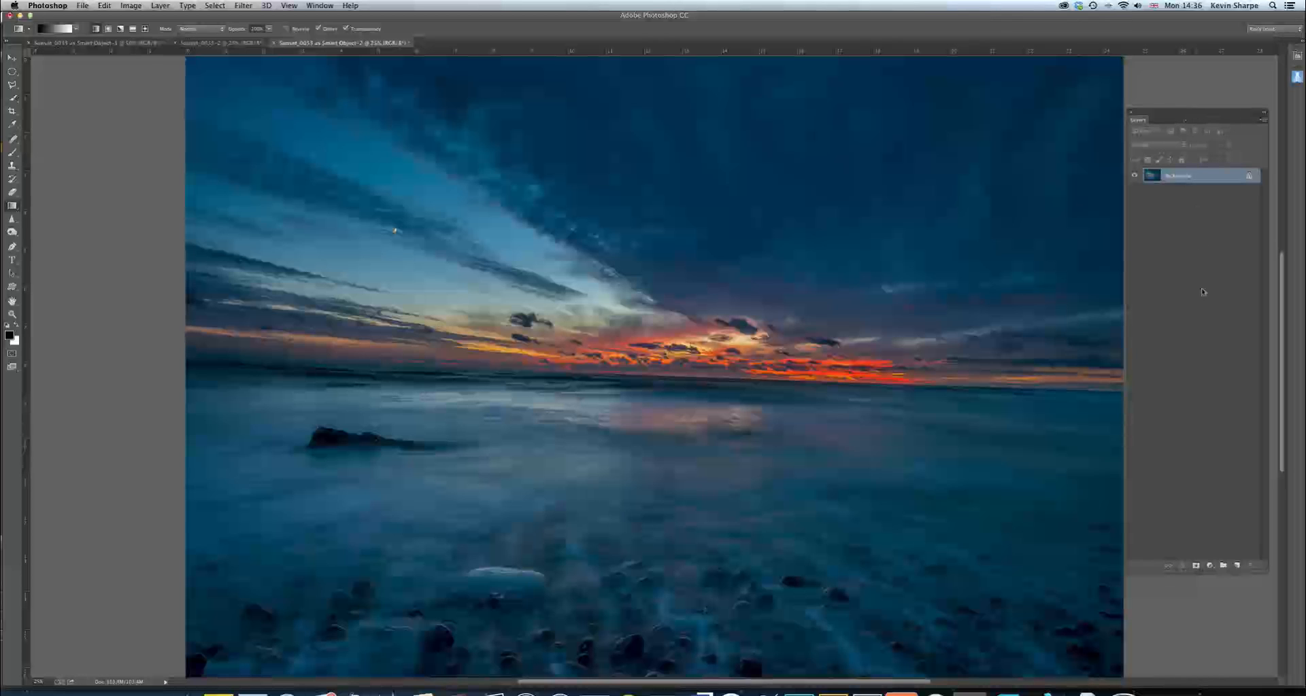
# Add a Black & White adjustment layer above the background and set its blend mode to Soft Light
pyautogui.moveTo(1305, 278); pyautogui.dragTo(933, 385)
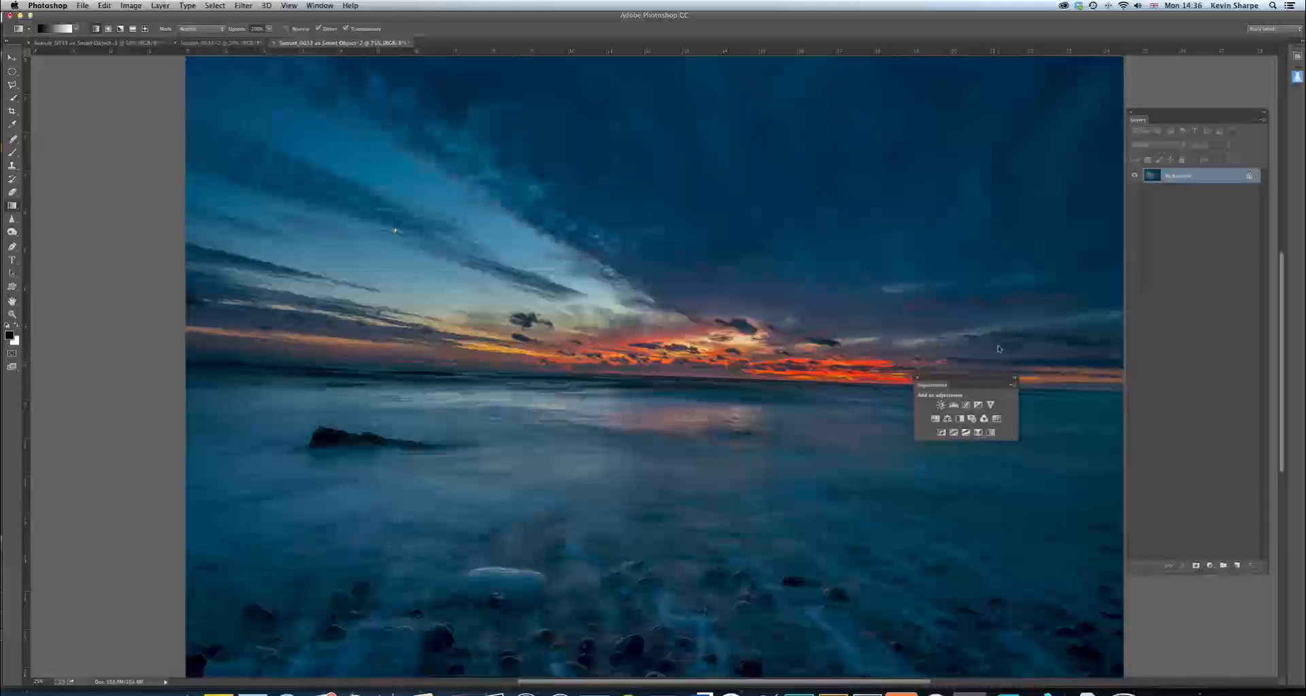
pyautogui.click(960, 420)
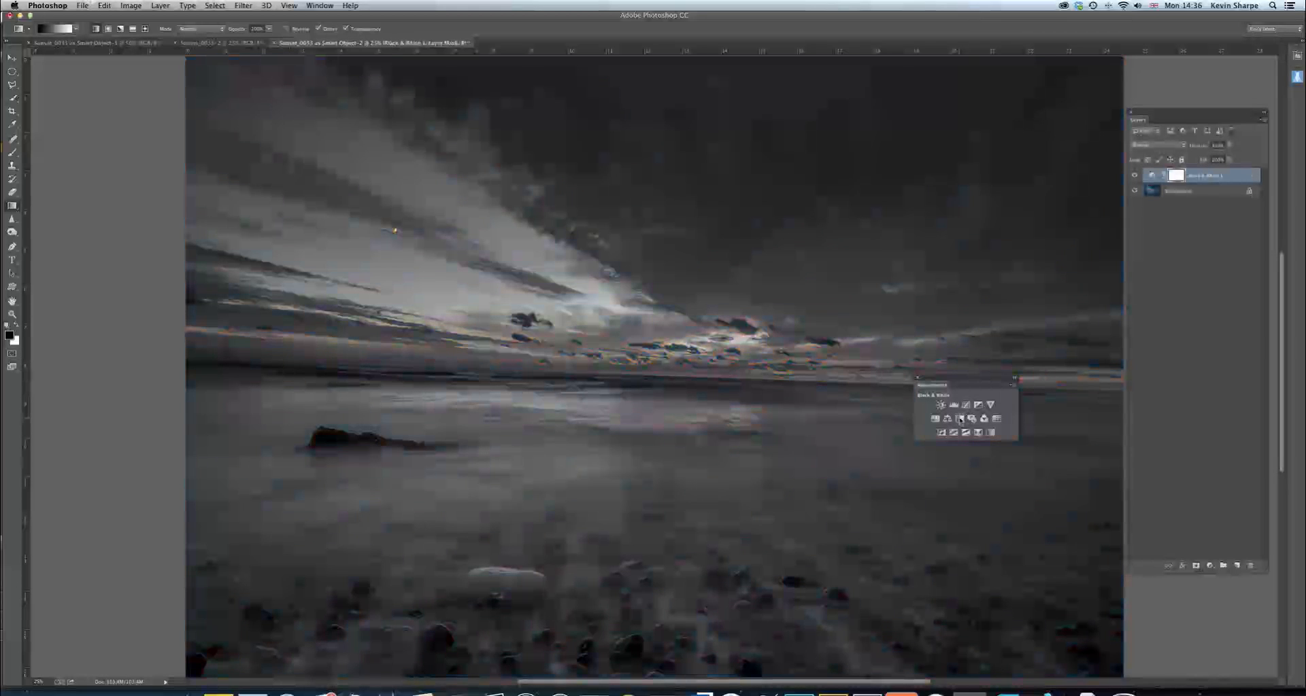
pyautogui.moveTo(962, 382); pyautogui.dragTo(1304, 292)
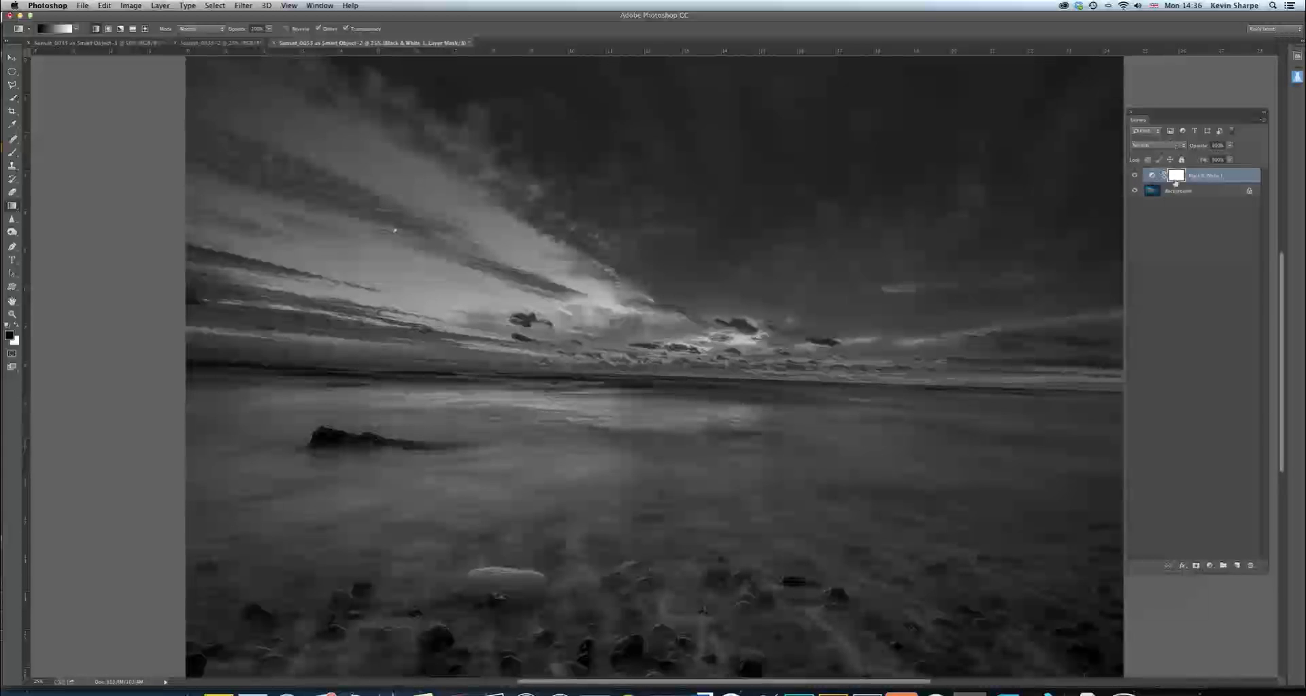
pyautogui.click(1179, 146)
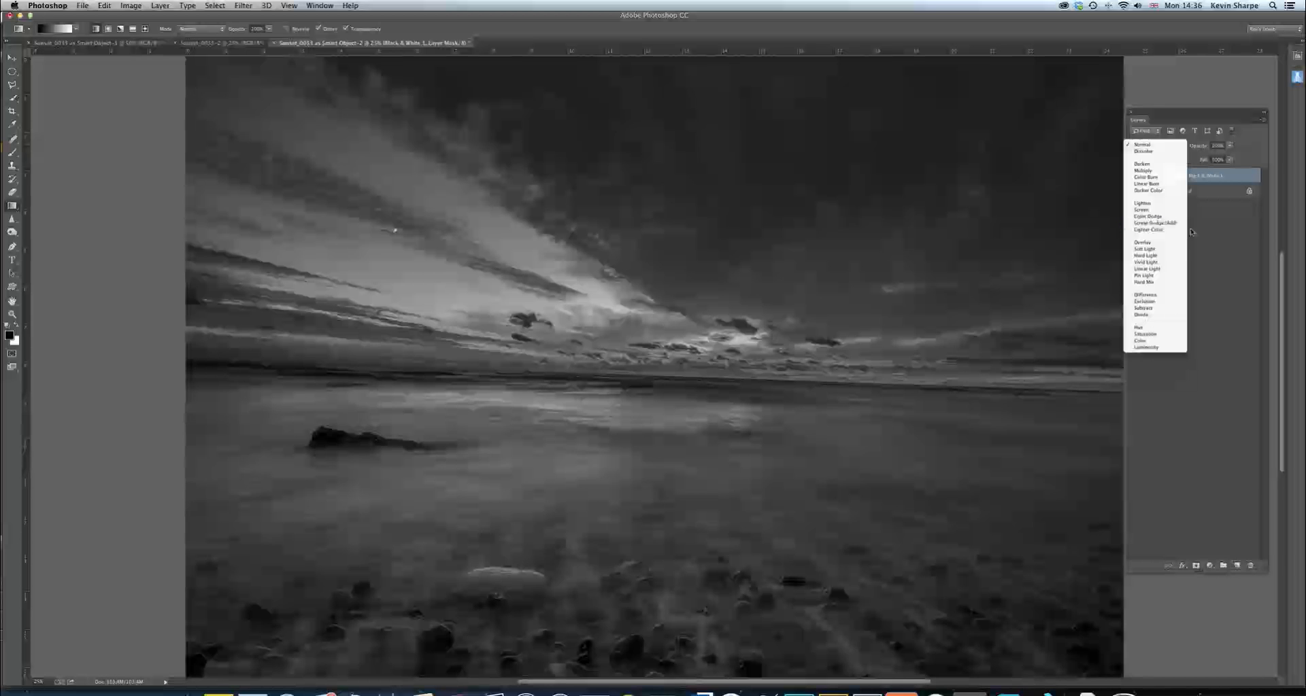
pyautogui.click(1158, 250)
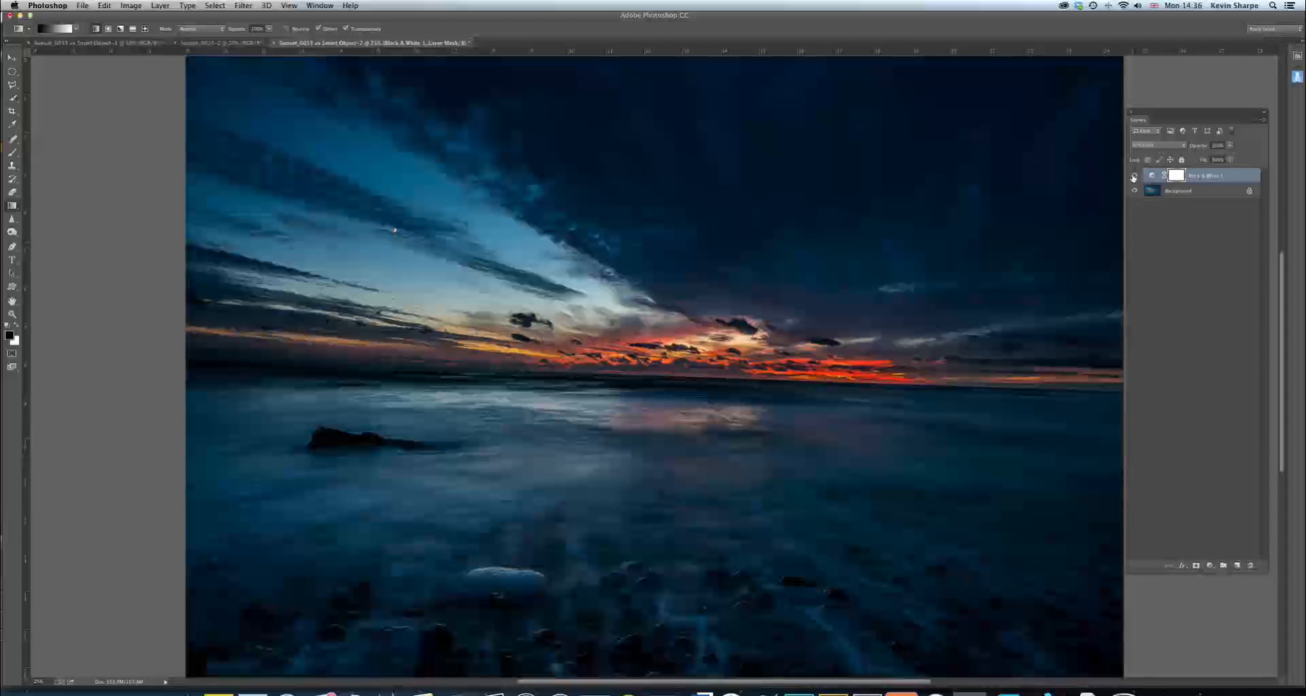
# Compare the image with and without the Black & White layer, and reduce the layer's opacity to about 80%
pyautogui.click(1135, 176)
pyautogui.click(1134, 177)
pyautogui.click(1133, 177)
pyautogui.click(1135, 176)
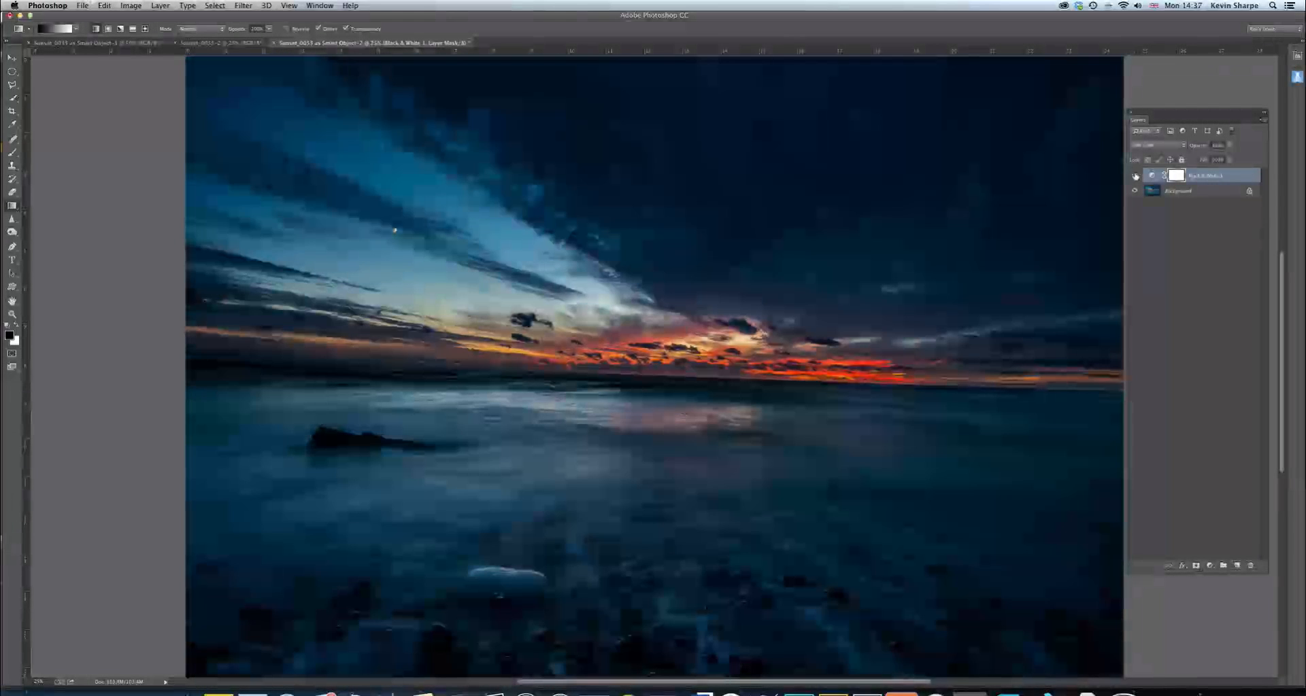
pyautogui.click(1133, 175)
pyautogui.click(1134, 177)
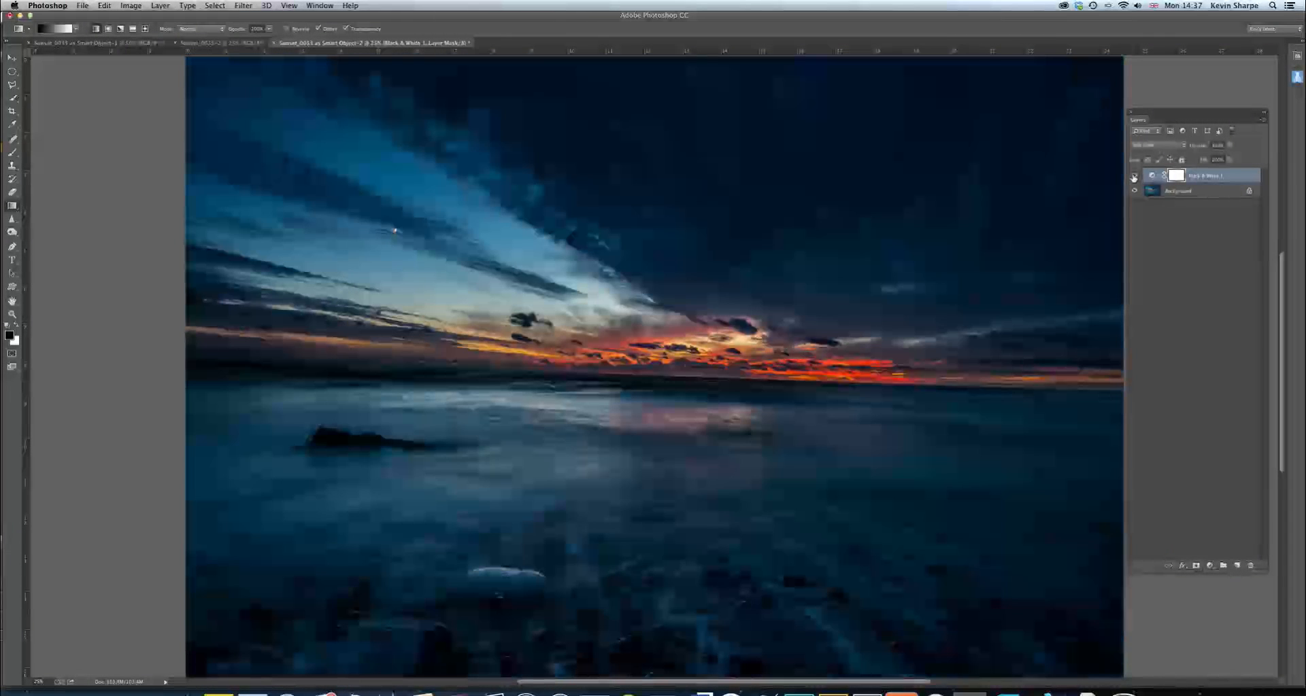
pyautogui.click(1133, 176)
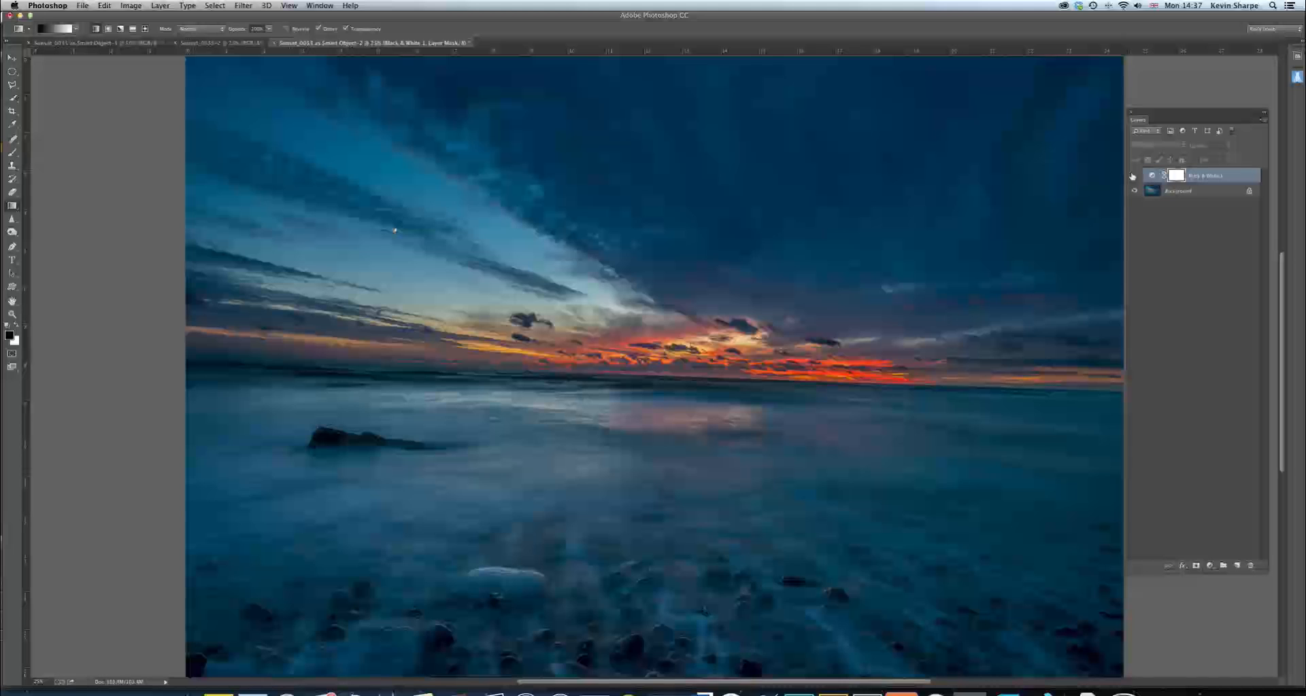
pyautogui.click(1133, 176)
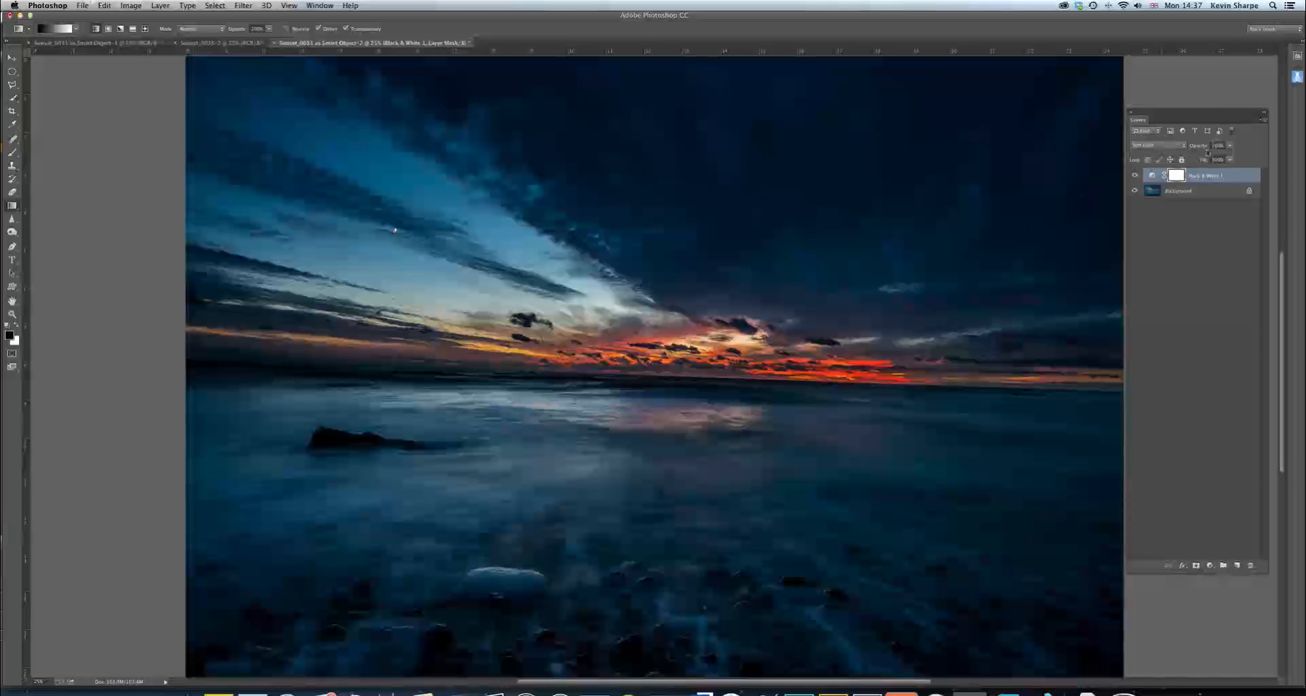
pyautogui.click(1231, 145)
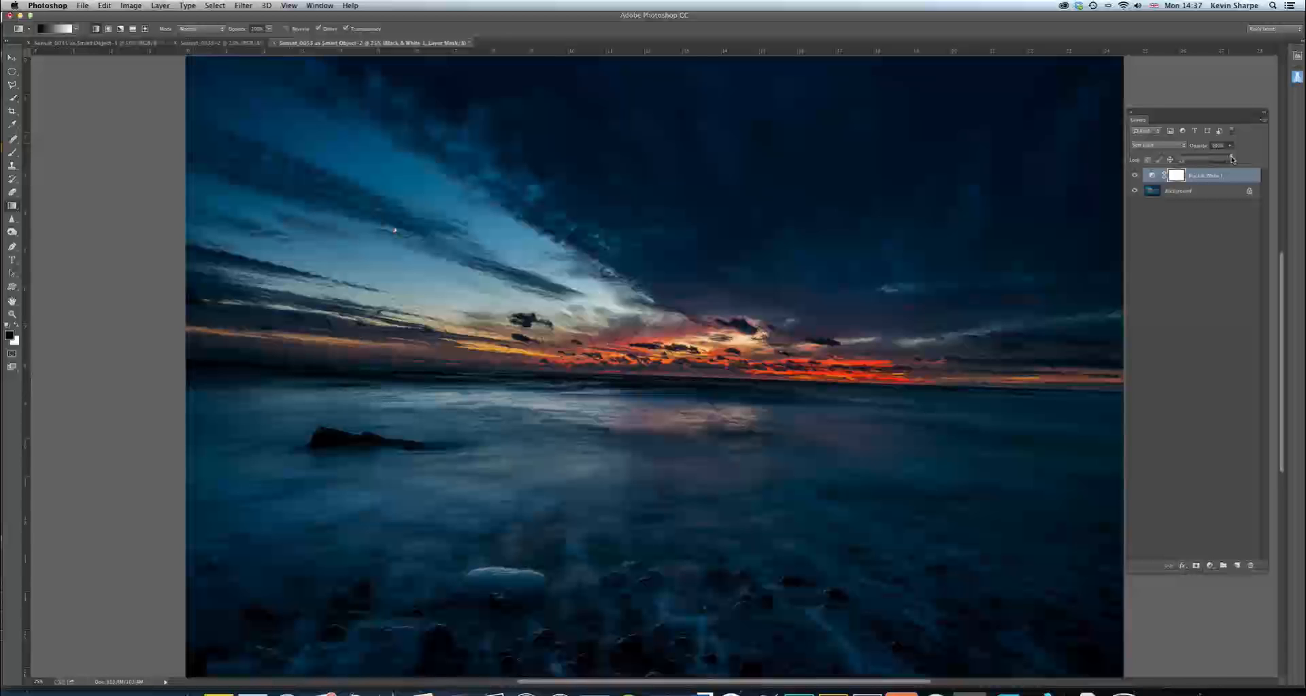
pyautogui.moveTo(1231, 158); pyautogui.dragTo(1222, 163)
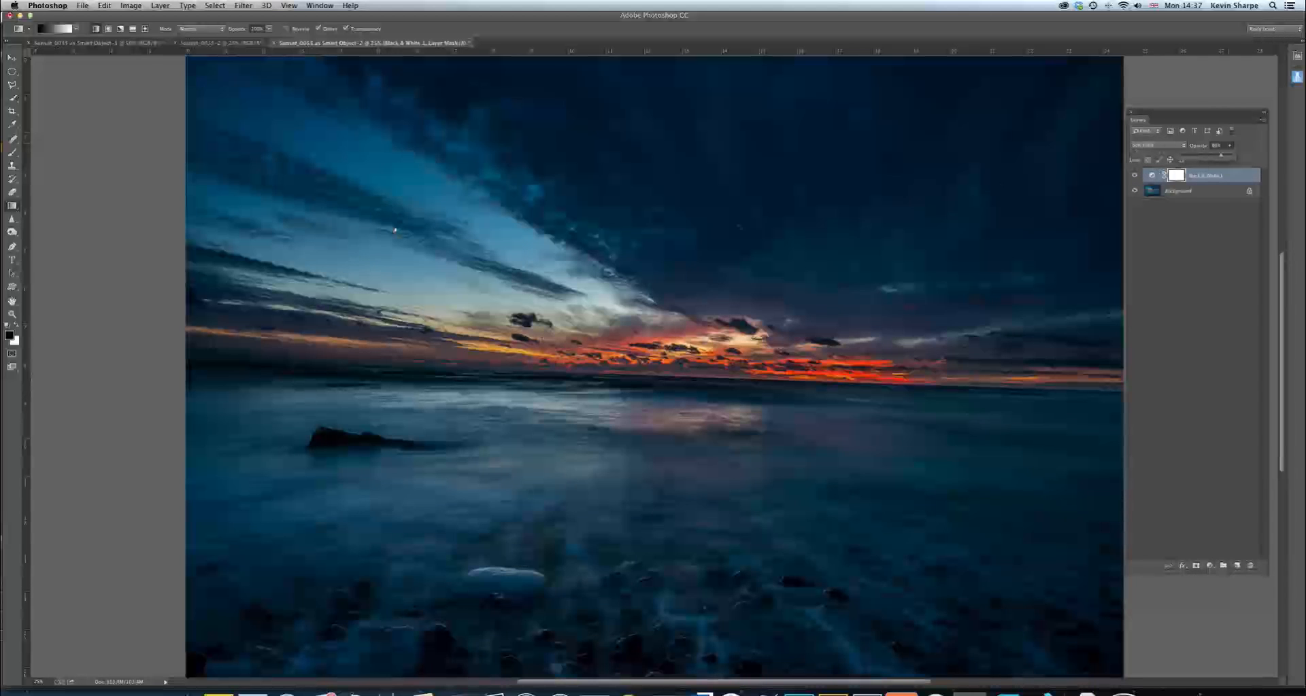
# Paint on the Black & White layer's mask with a large, soft, low-opacity black brush over the upper-right sky and the sea foreground
pyautogui.press('b')
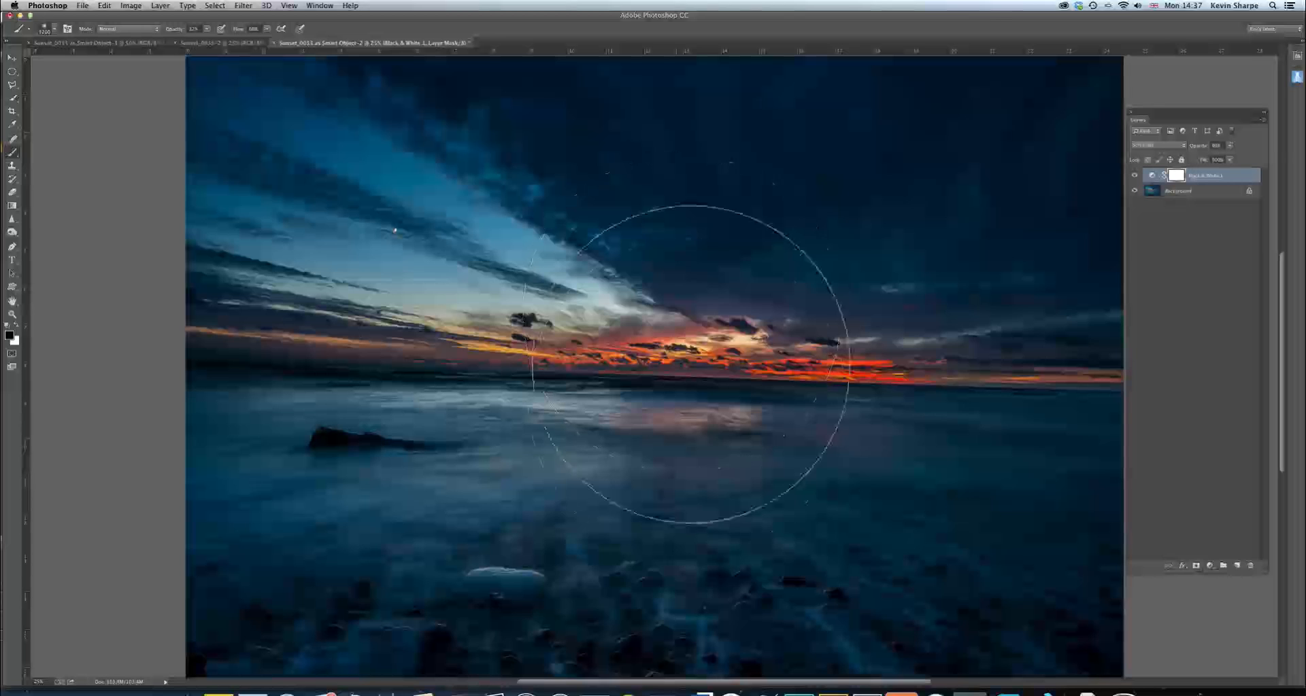
pyautogui.press('super+minus')
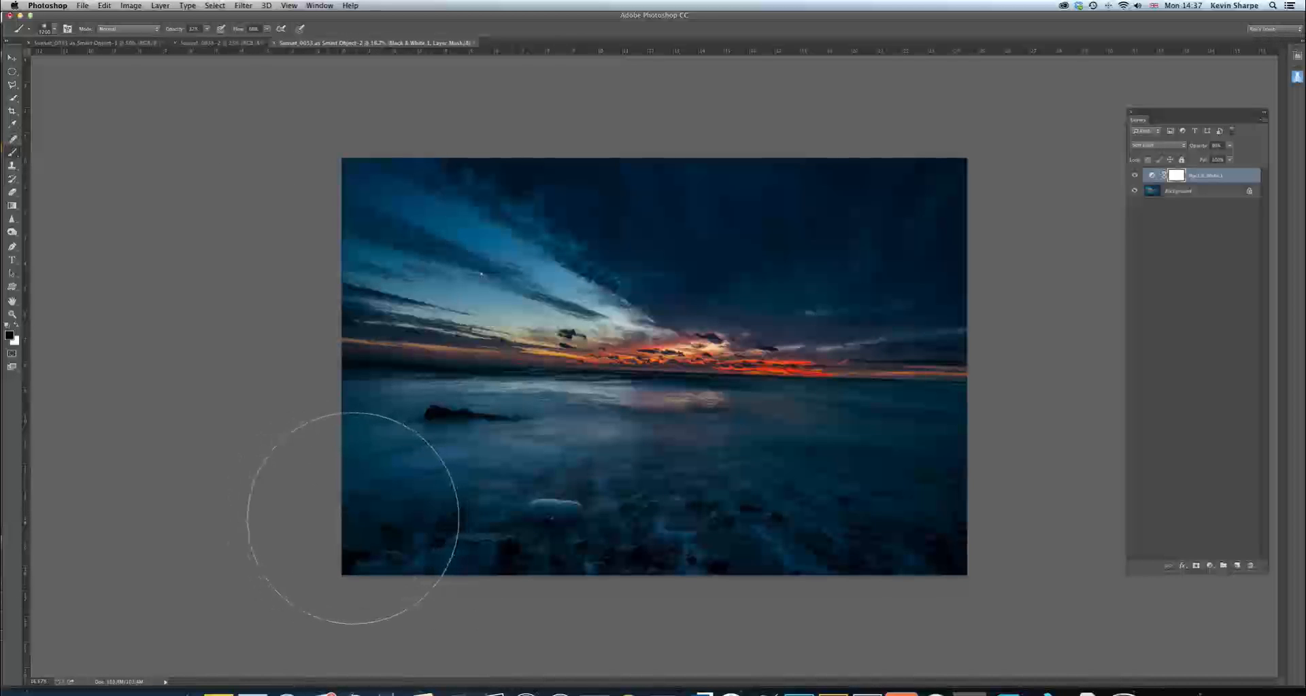
pyautogui.click(1134, 176)
pyautogui.click(1135, 176)
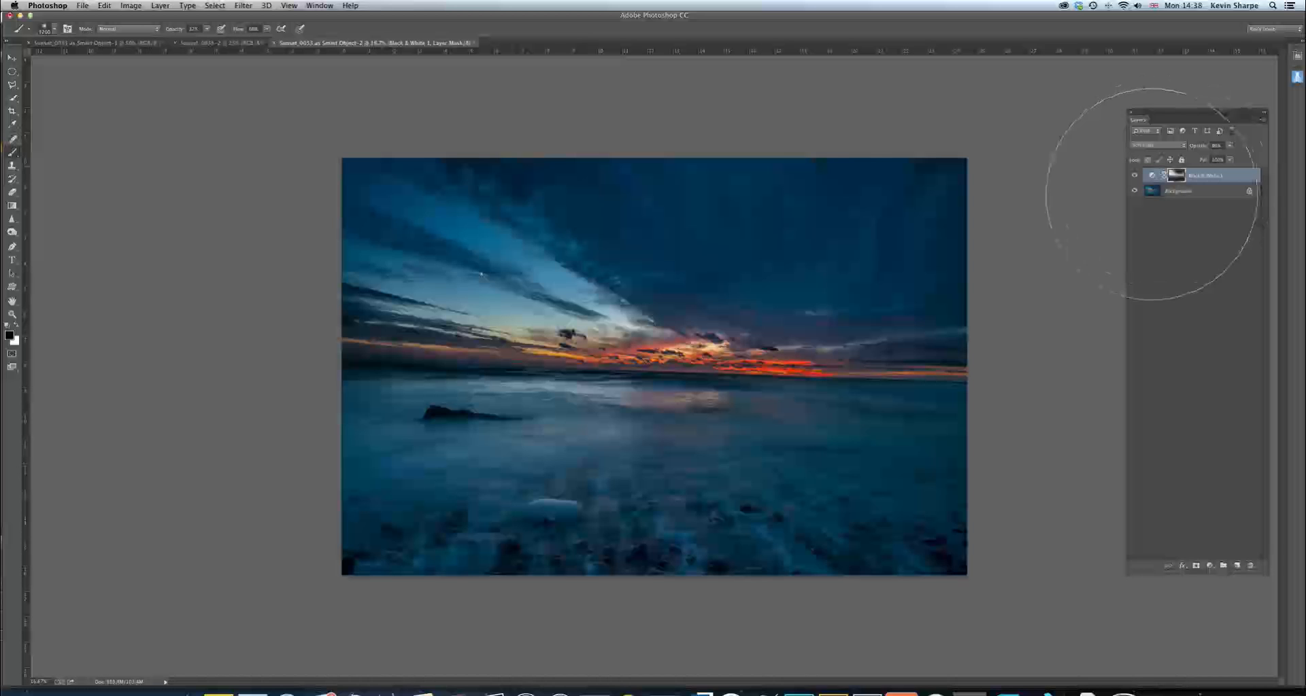
pyautogui.press('v')
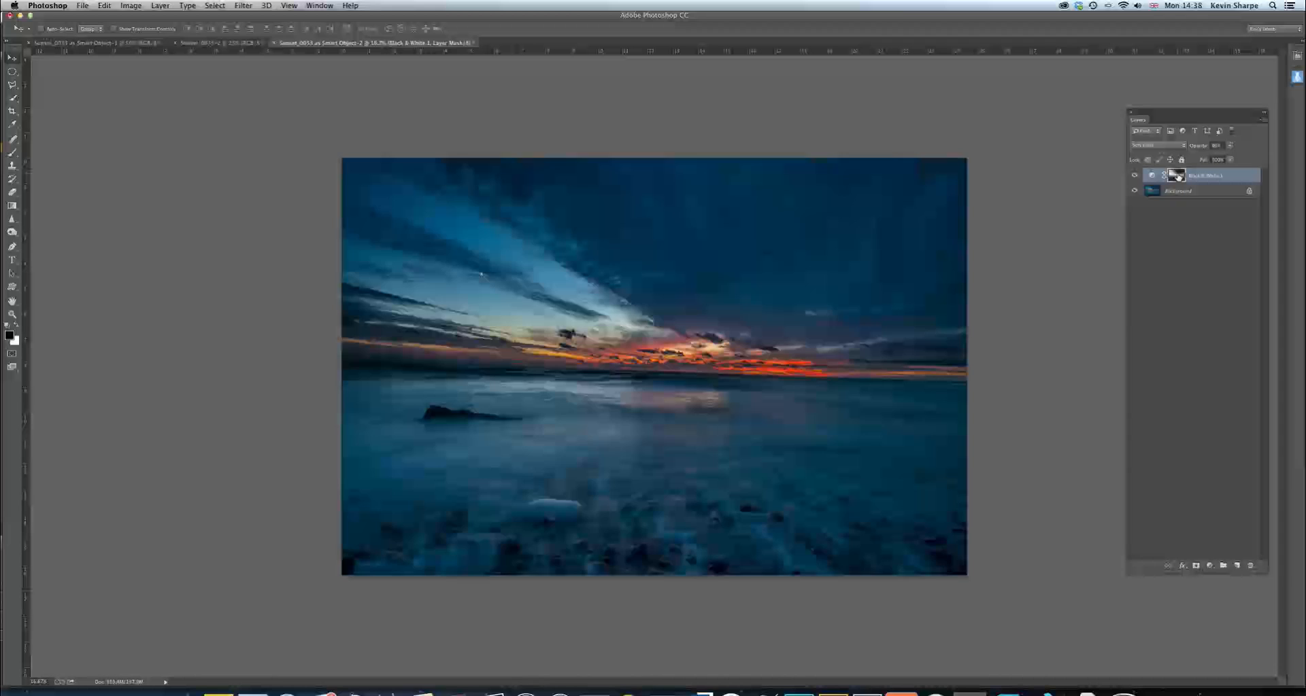
# View the Black & White layer's mask on its own, return to the image, and select the adjustment itself
pyautogui.keyDown('alt'); pyautogui.click(1178, 176); pyautogui.keyUp('alt')
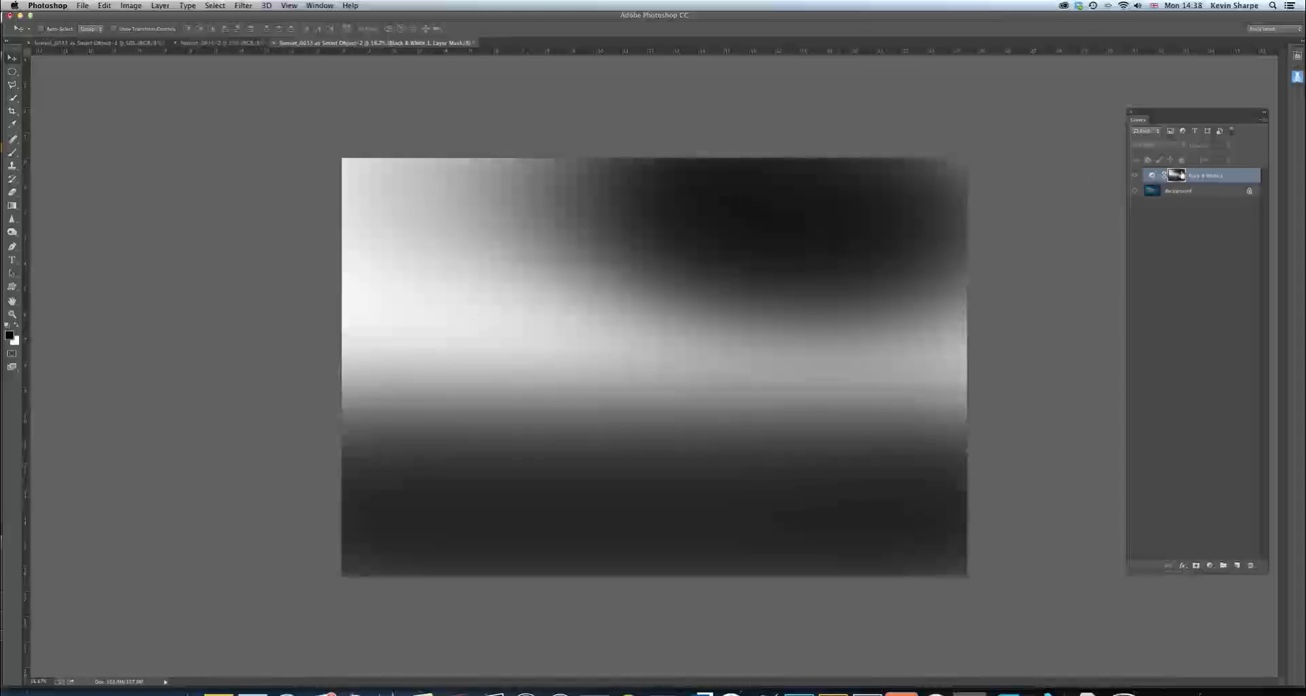
pyautogui.keyDown('alt'); pyautogui.click(1175, 179); pyautogui.keyUp('alt')
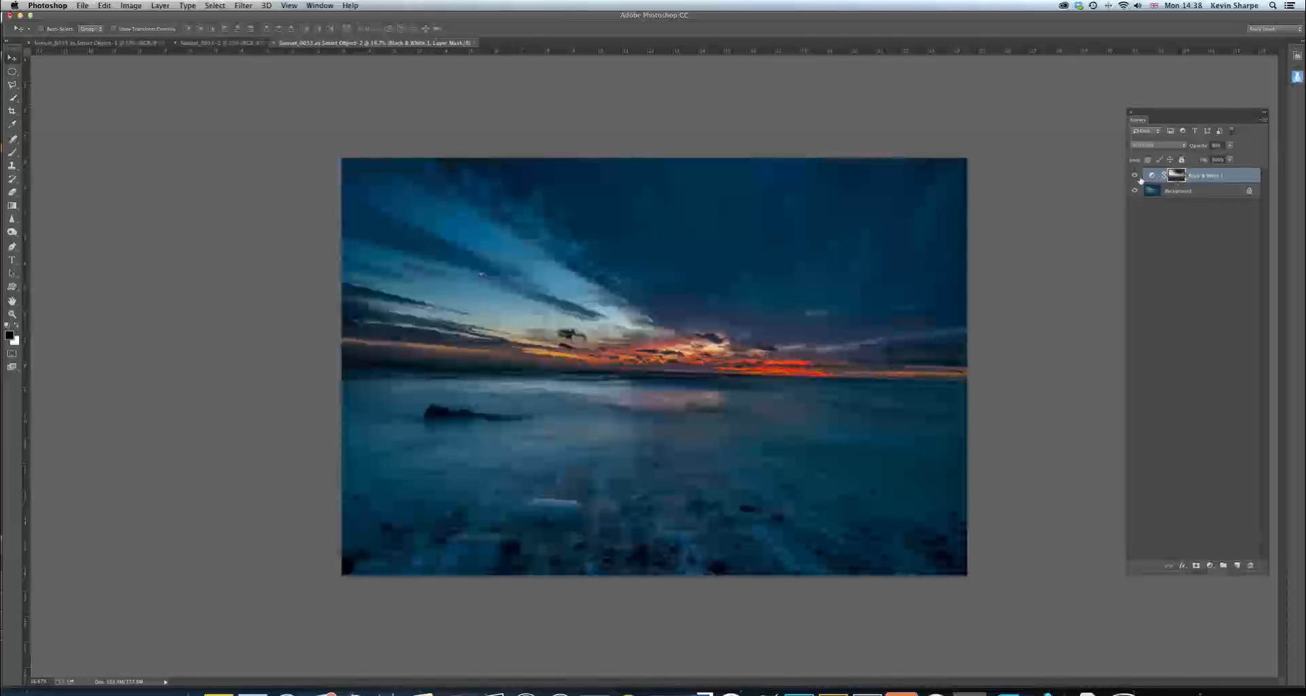
pyautogui.click(1156, 175)
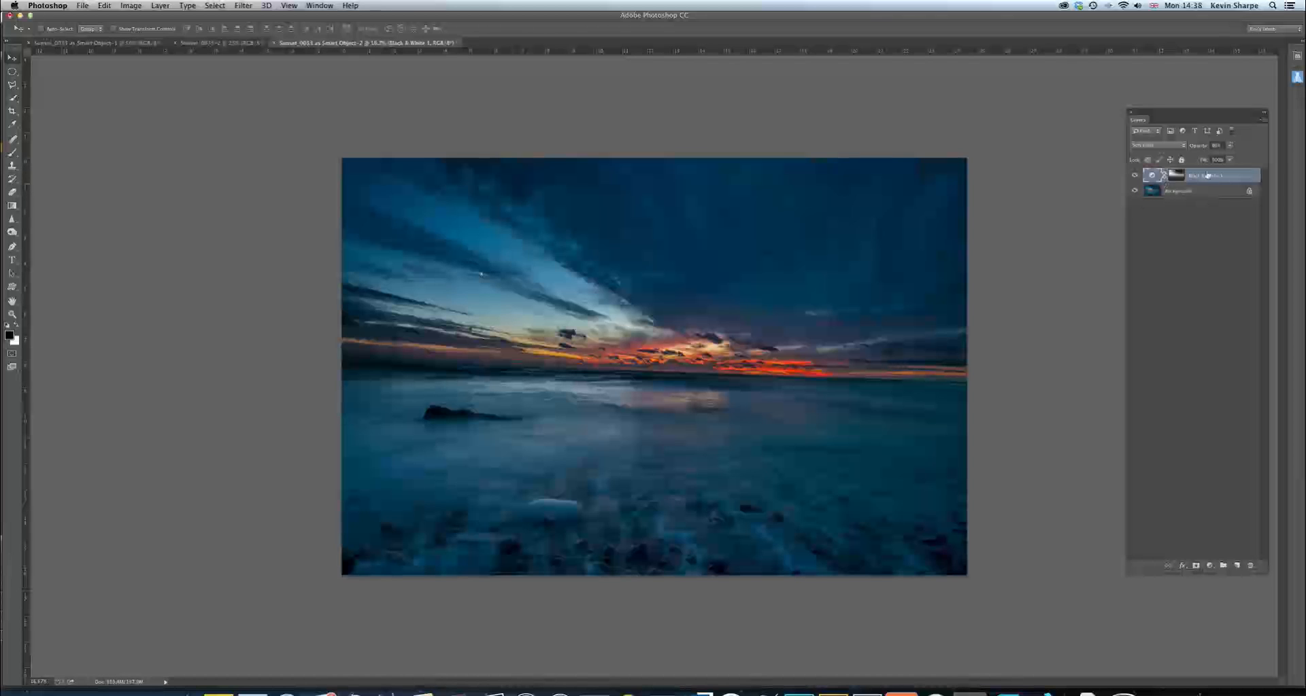
# Merge the Black & White adjustment layer down into the background and activate the Ruler tool
pyautogui.press('super+e')
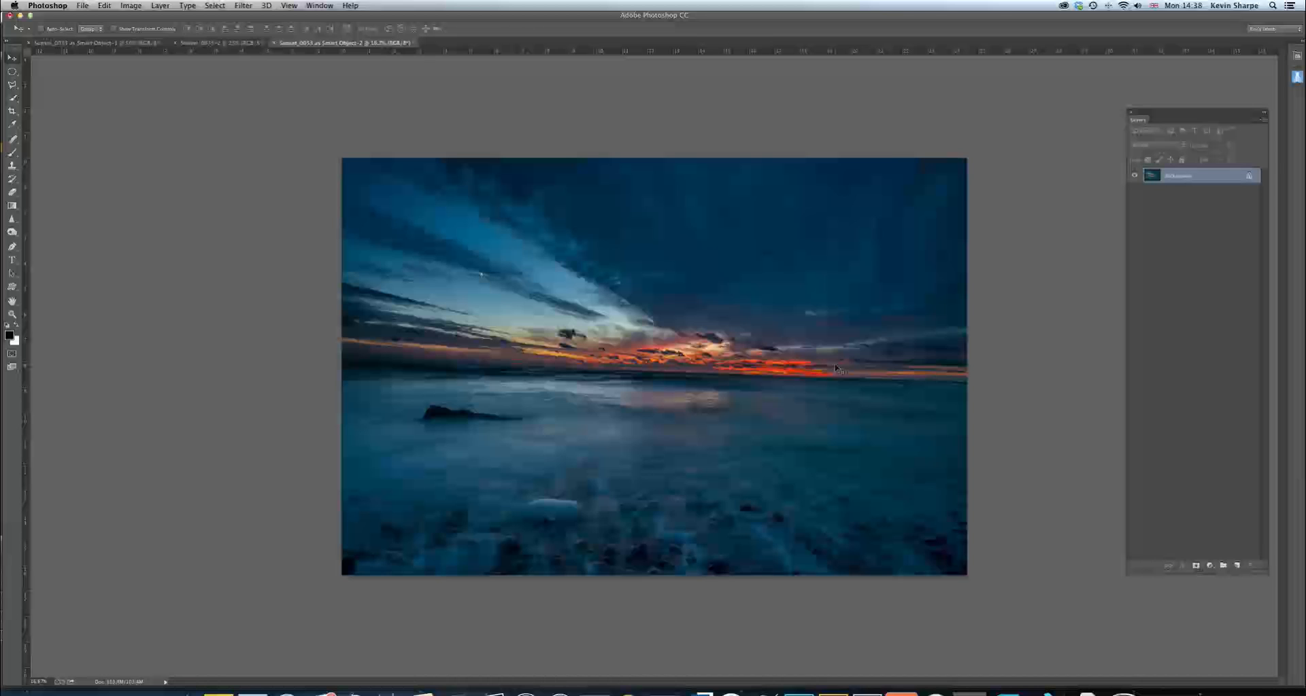
pyautogui.click(11, 125)
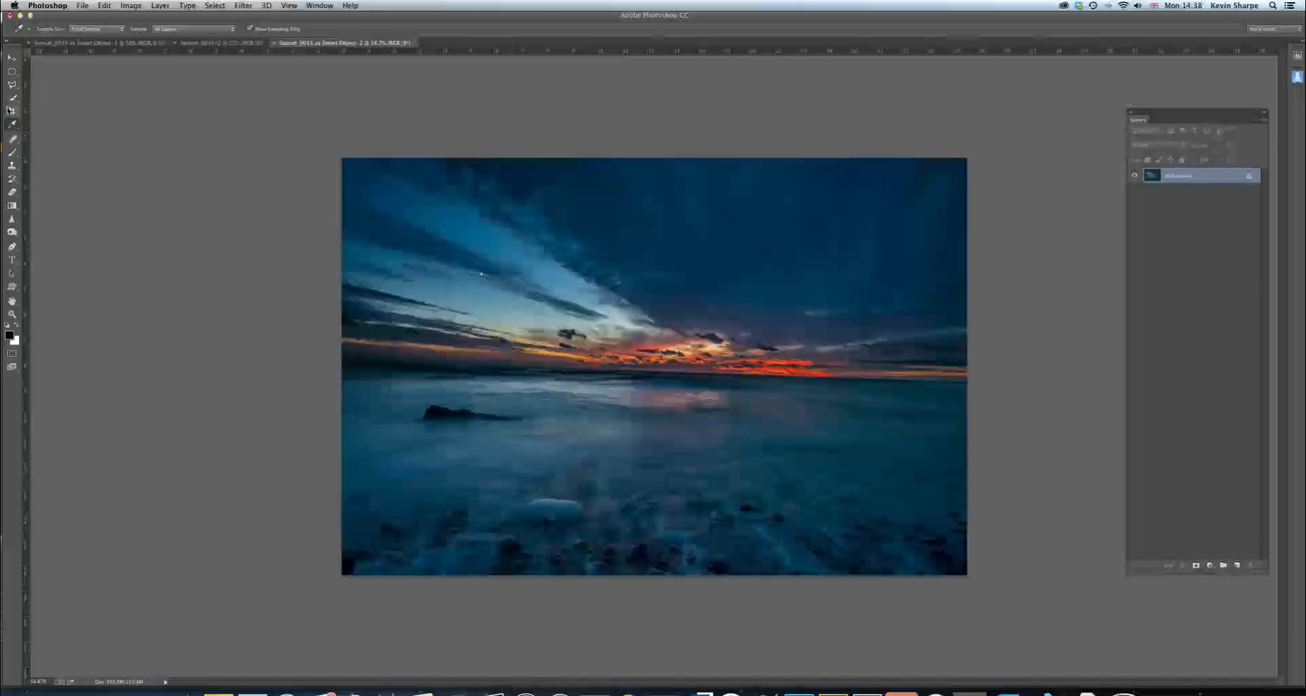
pyautogui.click(12, 139)
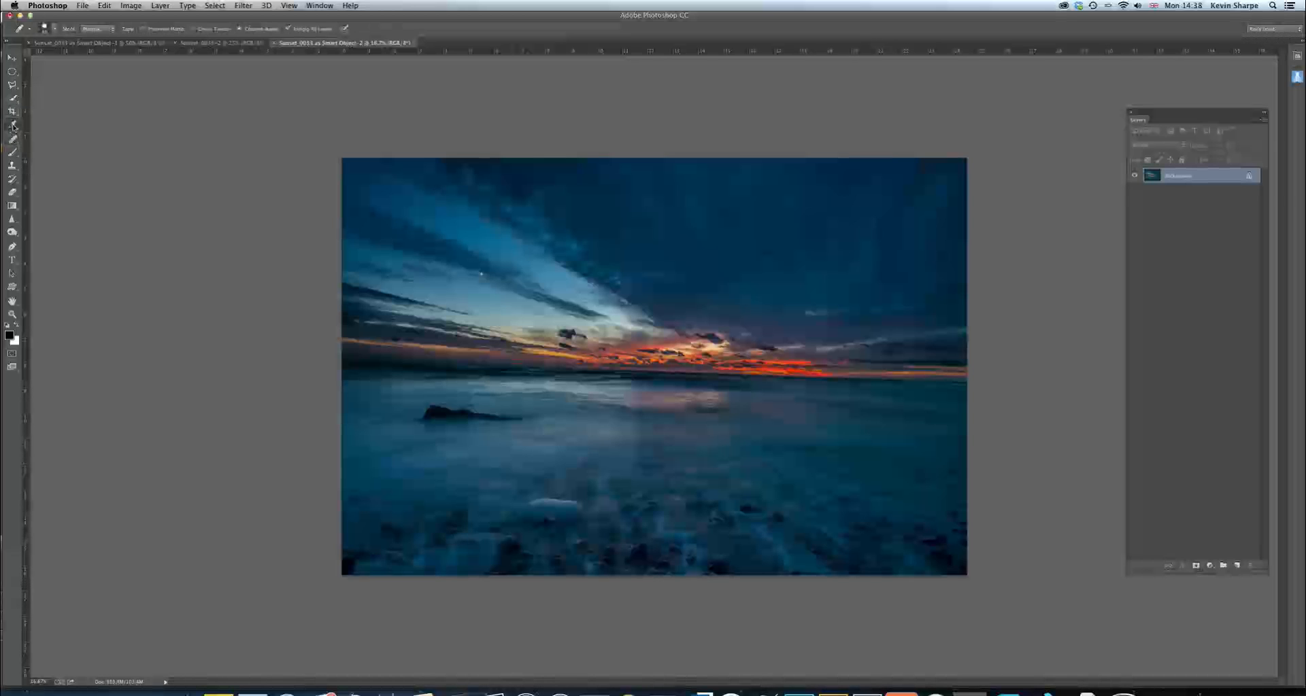
pyautogui.click(12, 124)
pyautogui.click(53, 150)
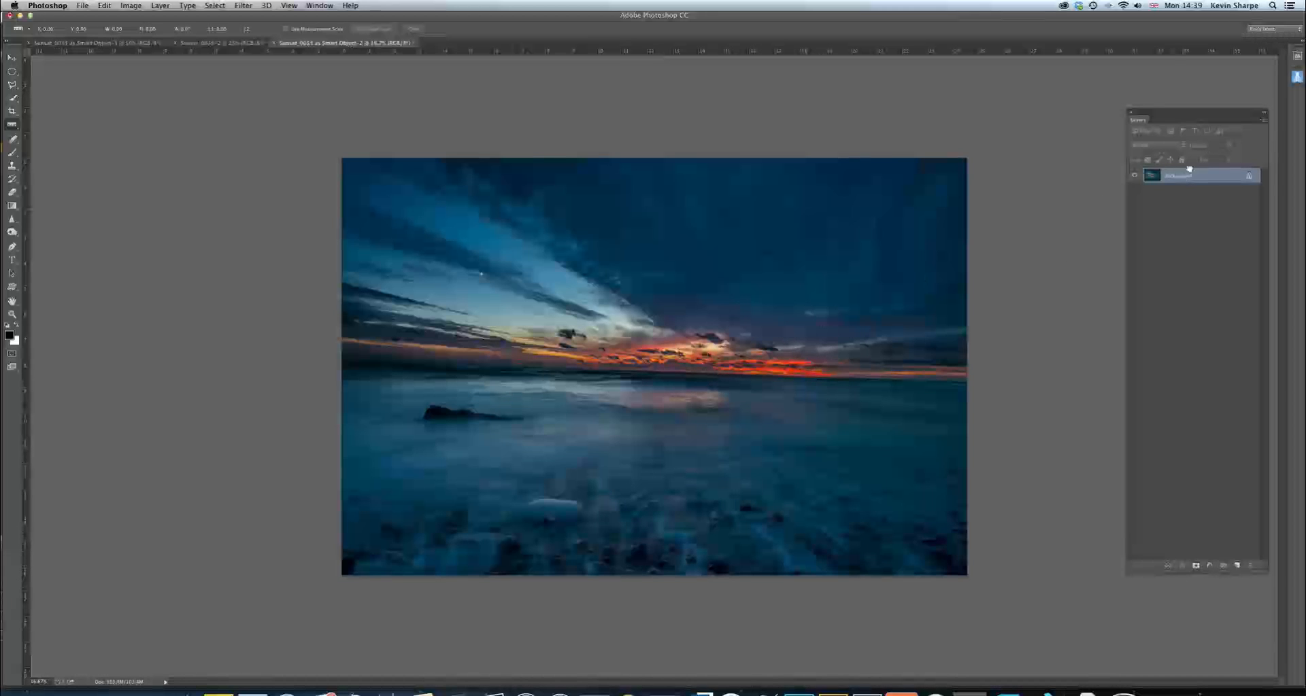
# Duplicate the background layer and set the copy's blend mode to Screen to brighten the horizon
pyautogui.press('super+j')
pyautogui.click(1181, 146)
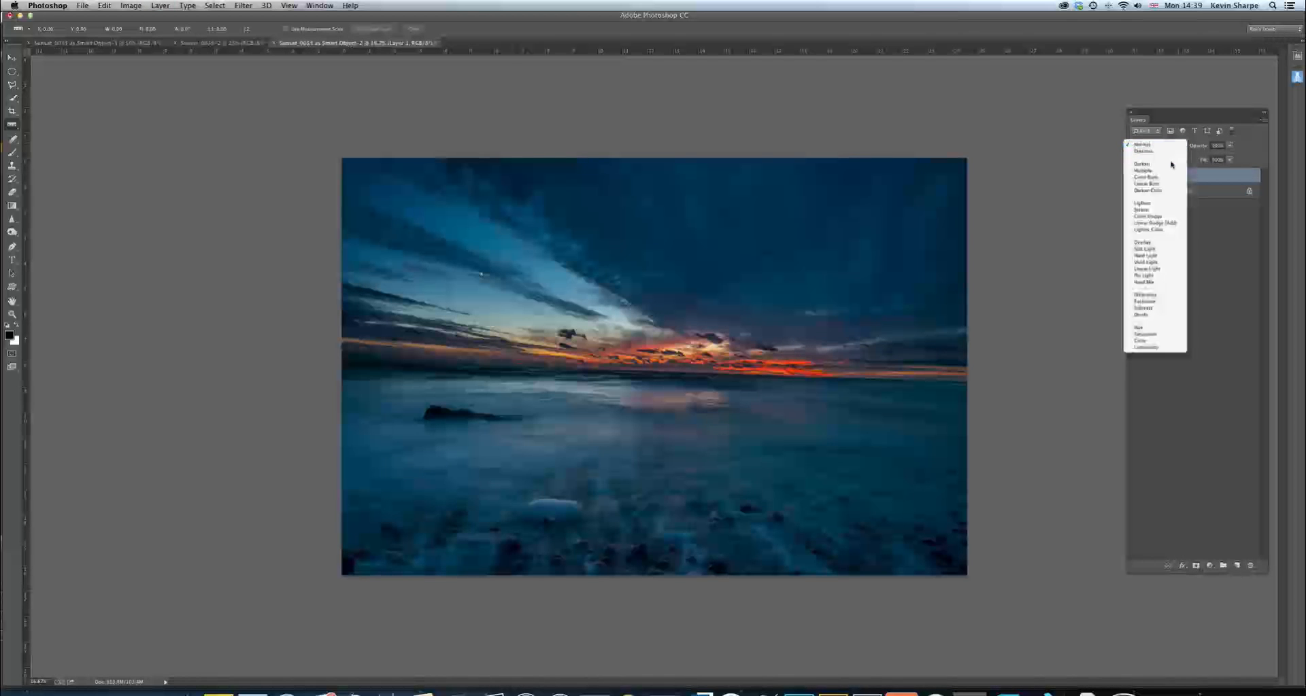
pyautogui.click(1169, 210)
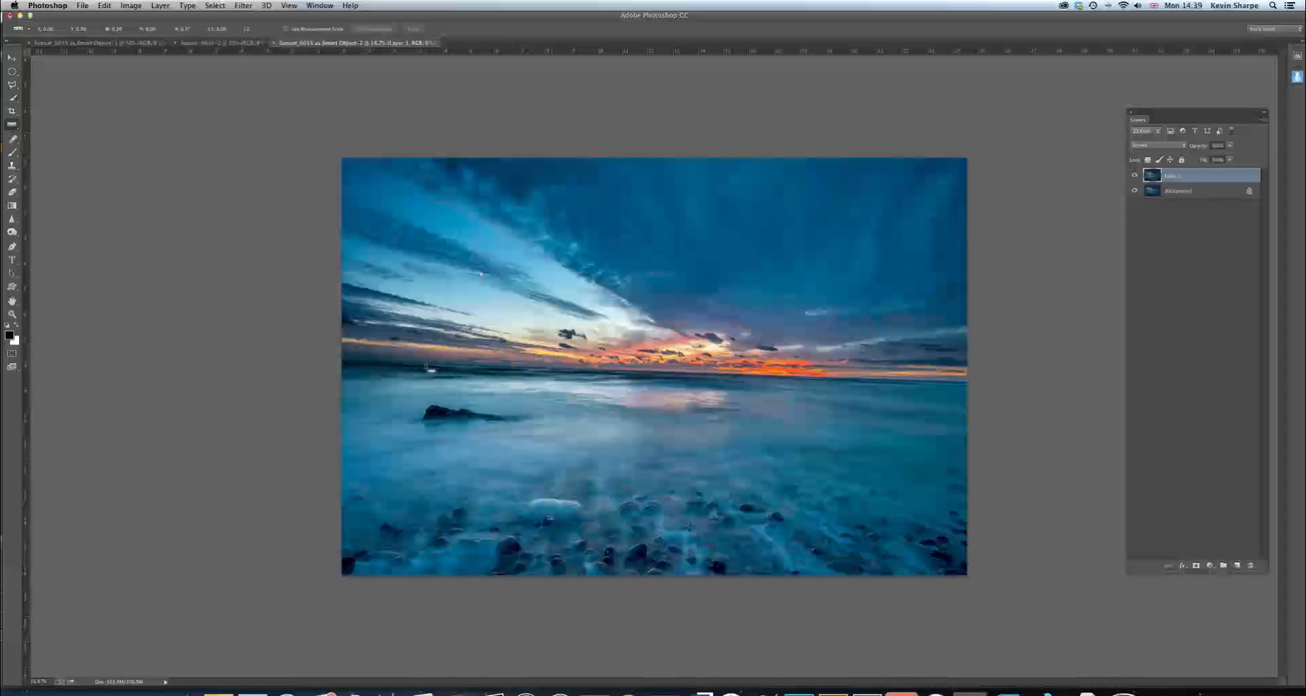
# Draw a ruler line along the sea horizon across most of the image's width and fine-tune its right end
pyautogui.moveTo(427, 366); pyautogui.dragTo(929, 385)
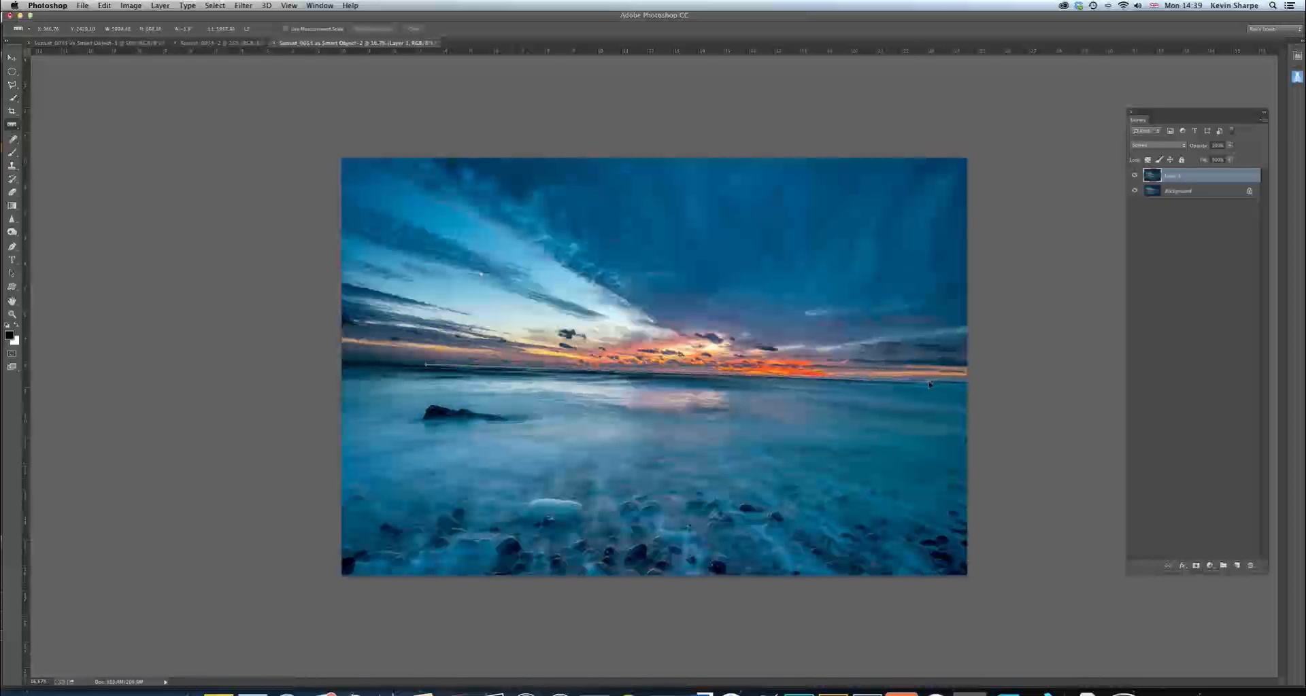
pyautogui.moveTo(926, 385); pyautogui.dragTo(927, 385)
pyautogui.moveTo(926, 384); pyautogui.dragTo(926, 382)
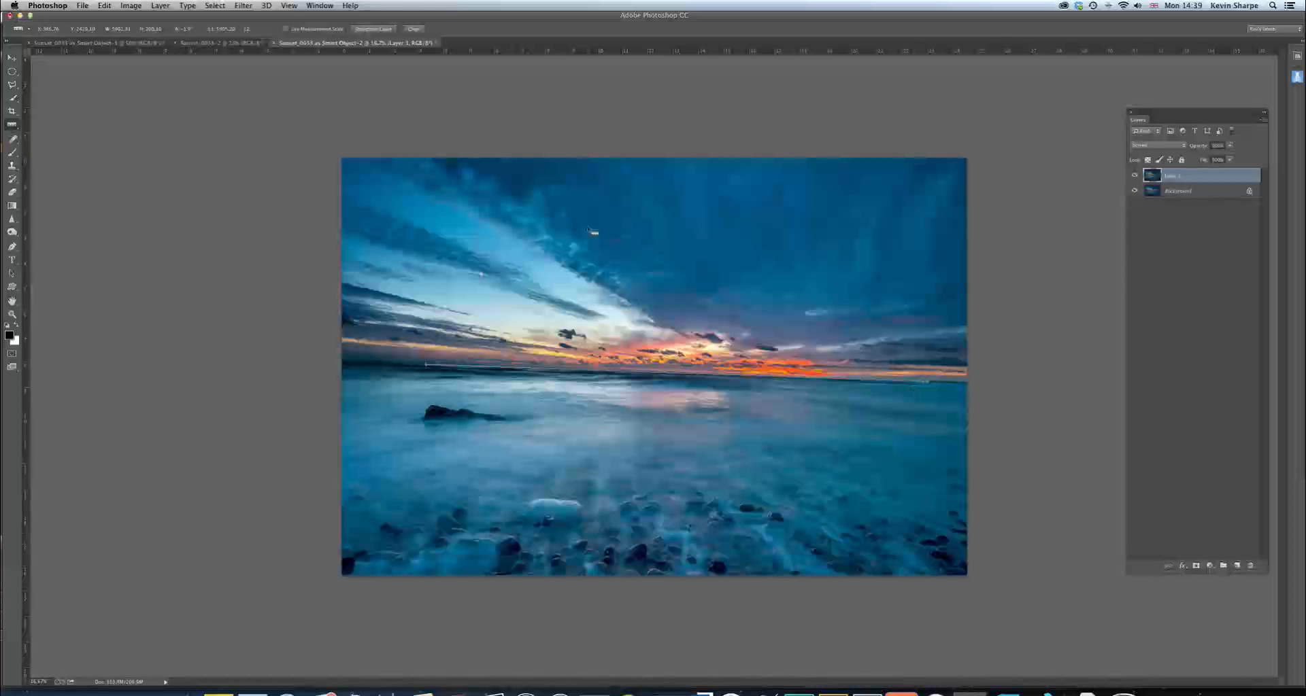
# Rotate the canvas 1.94° counter-clockwise to level the horizon, and delete the brightened Screen layer
pyautogui.click(131, 6)
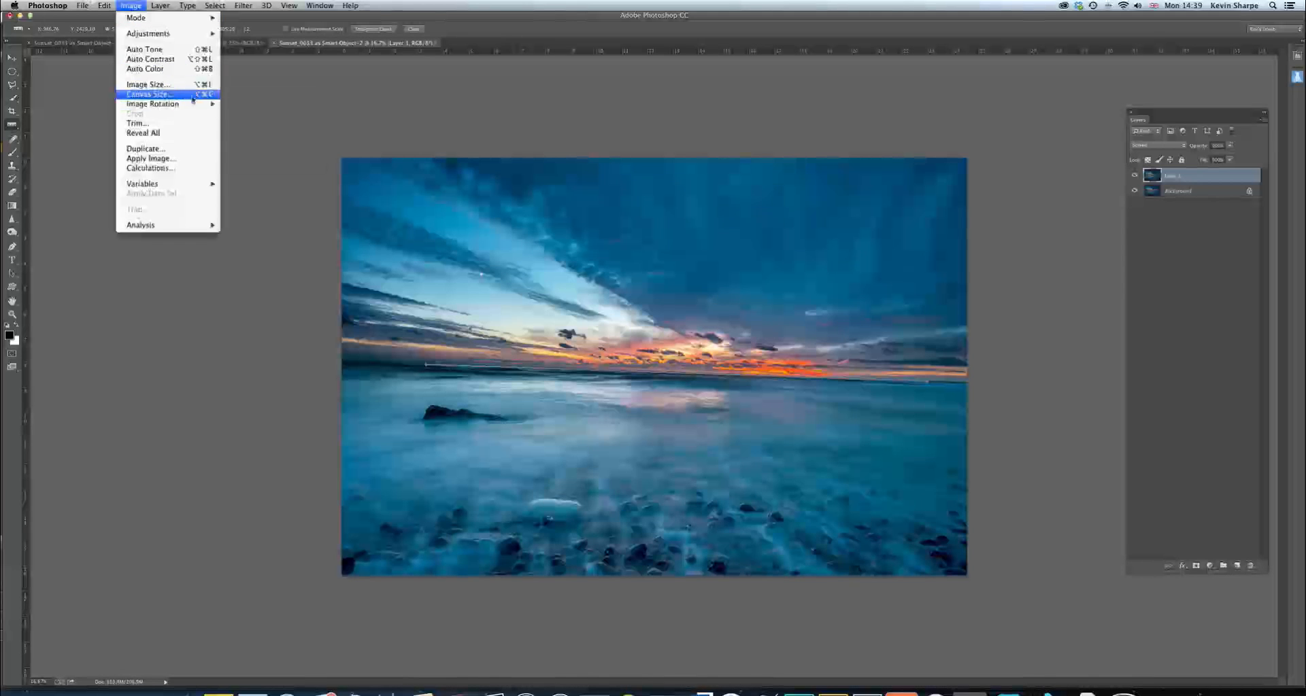
pyautogui.moveTo(191, 108)
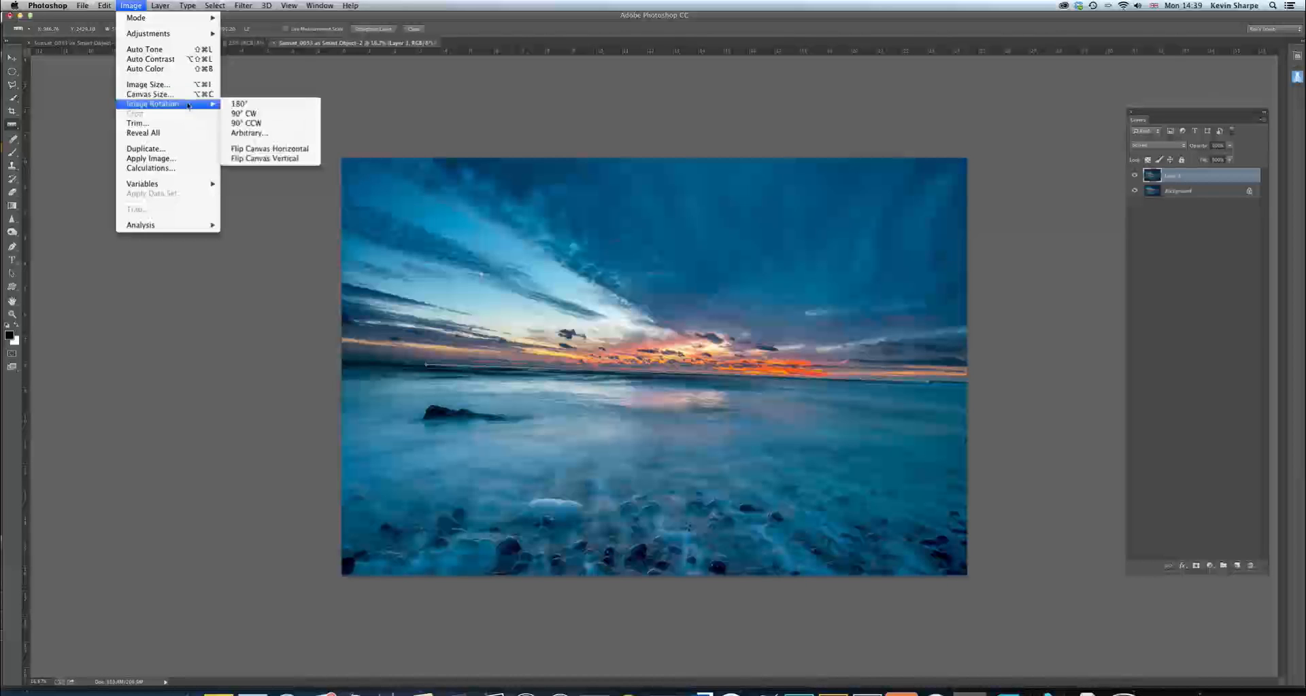
pyautogui.click(250, 134)
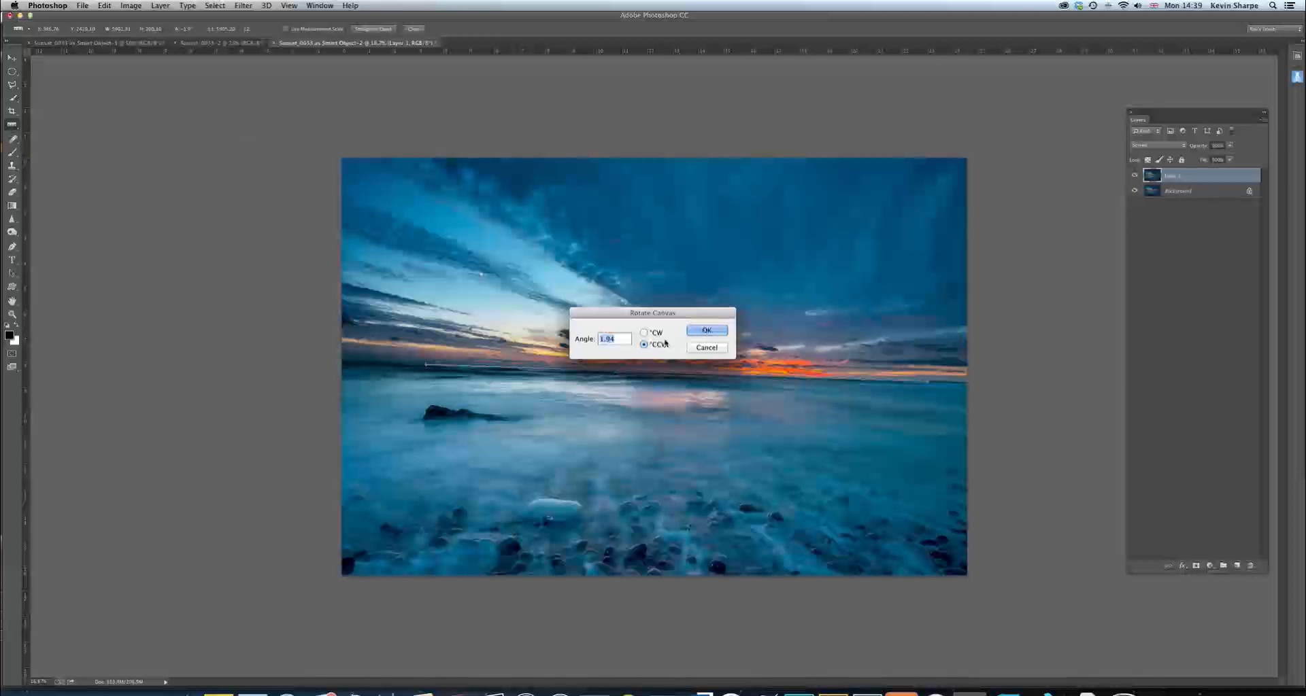
pyautogui.click(706, 332)
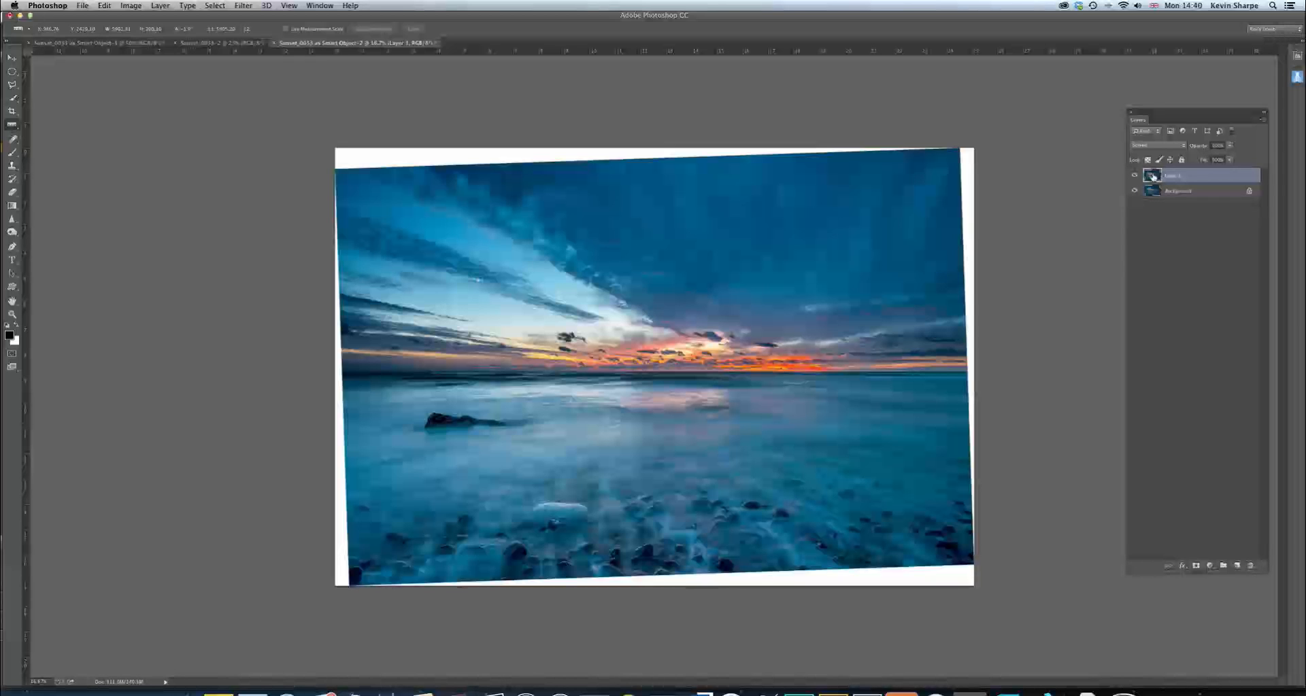
pyautogui.press('Delete')
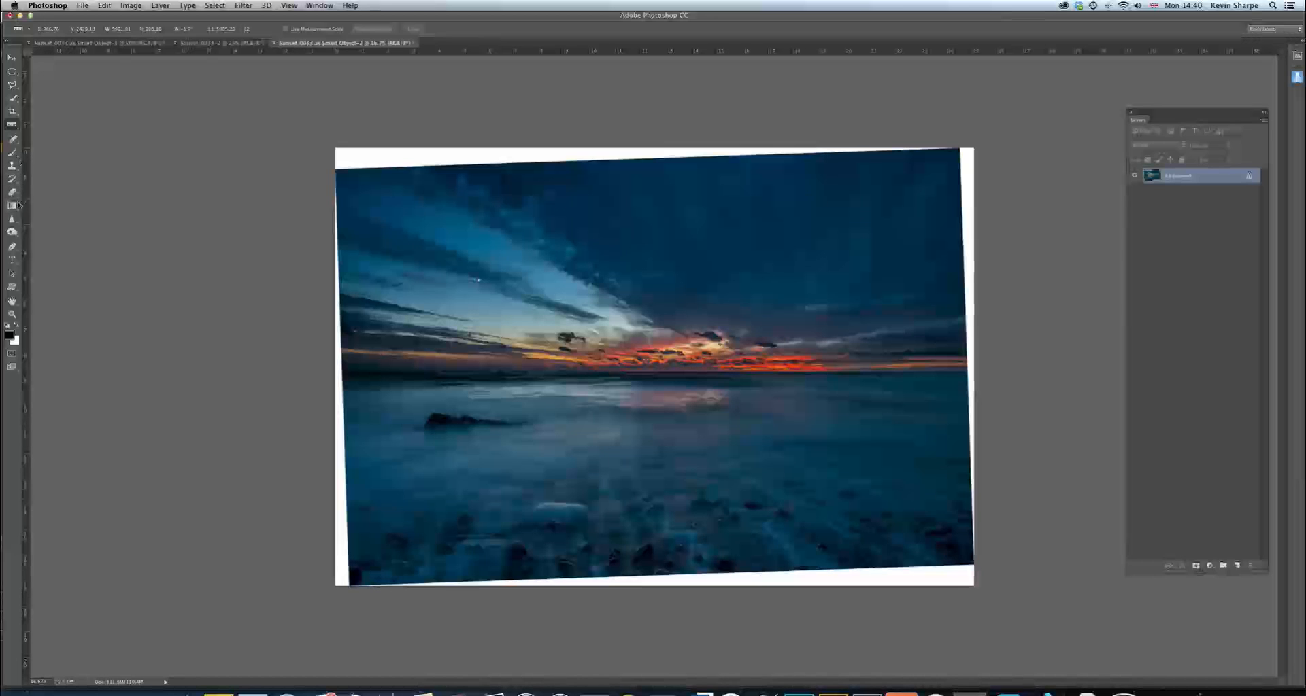
# Start a crop with the 12 x 8 in 300 ppi preset and clear its height value
pyautogui.press('c')
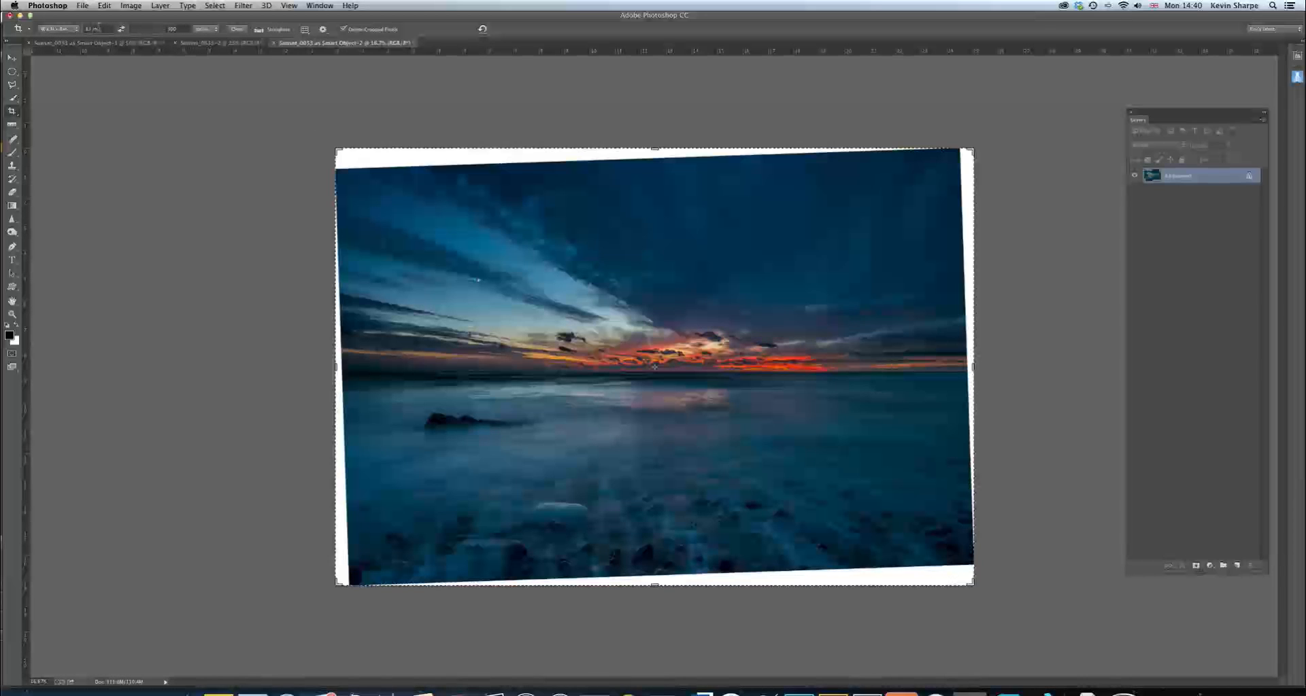
pyautogui.click(68, 31)
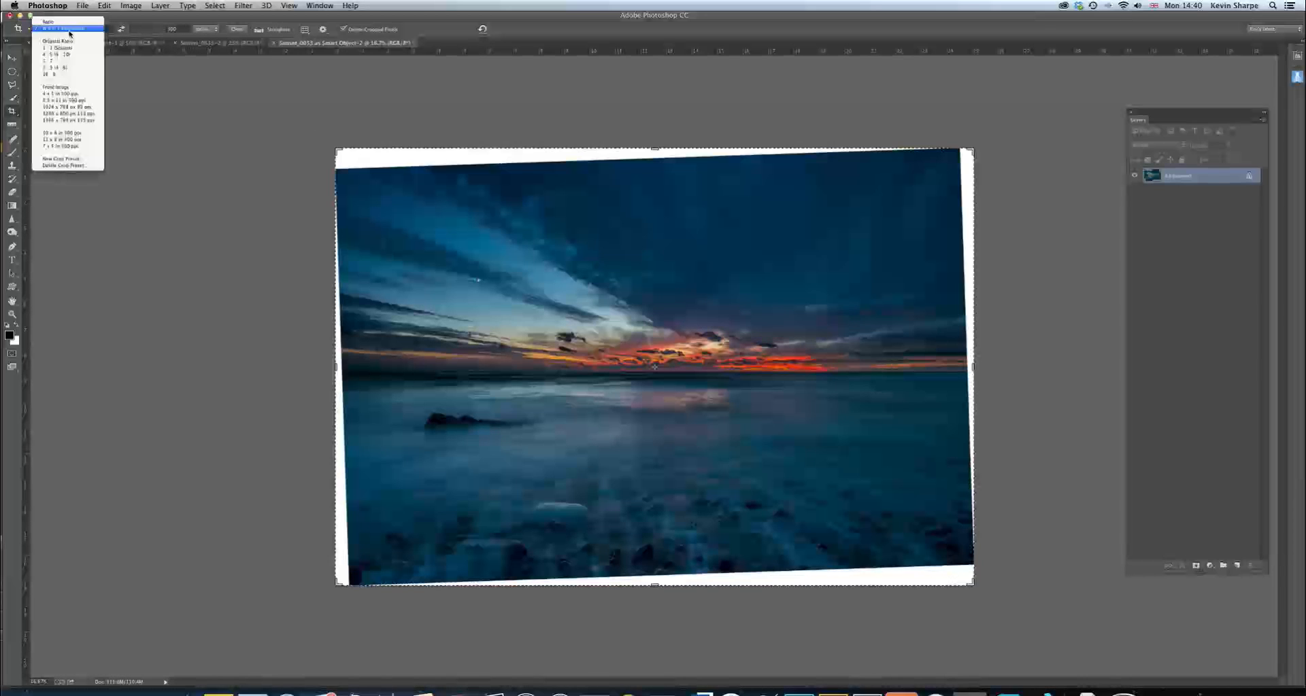
pyautogui.click(61, 140)
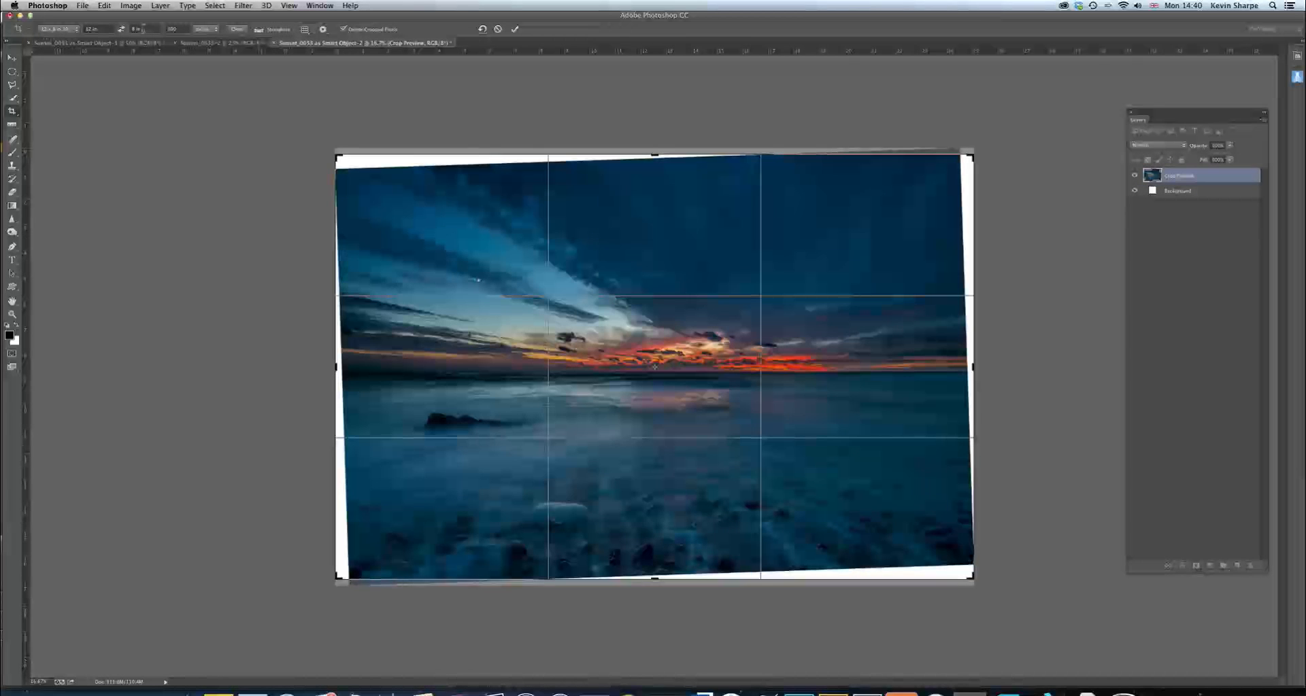
pyautogui.click(146, 29)
# Tighten the crop frame slightly on all four sides to trim most of the white border, and apply the crop
pyautogui.moveTo(658, 155); pyautogui.dragTo(655, 158)
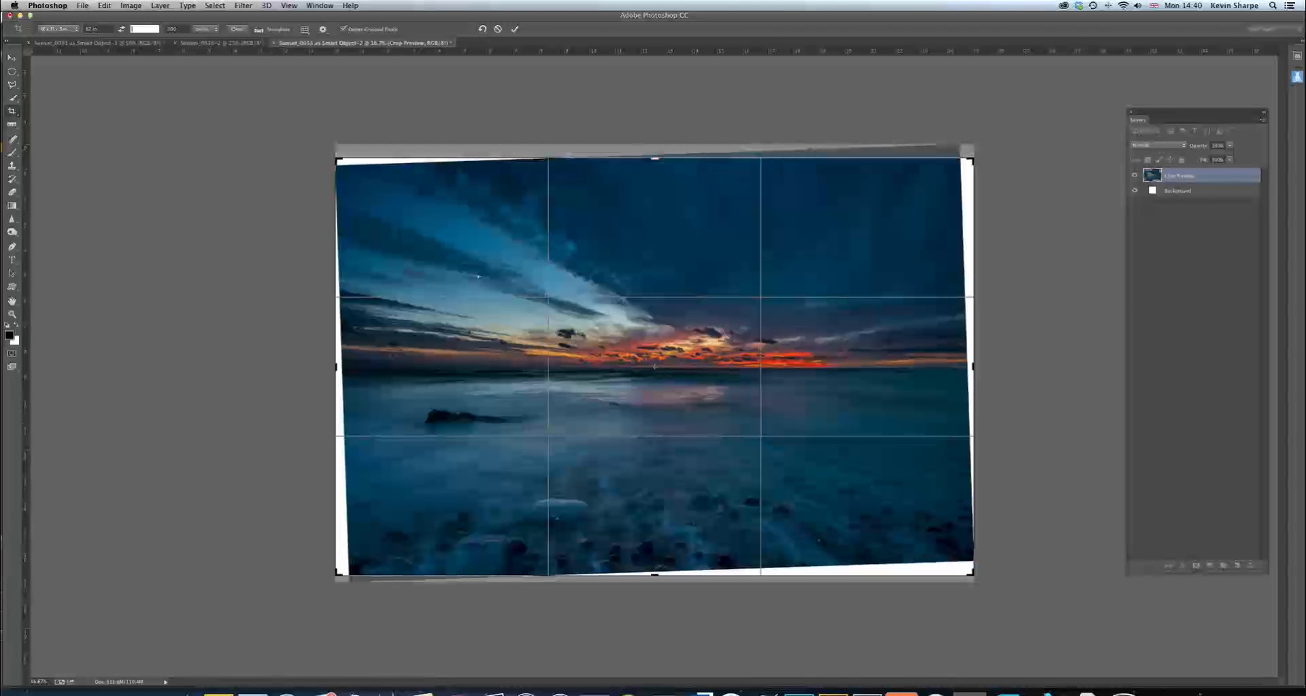
pyautogui.moveTo(337, 368); pyautogui.dragTo(340, 367)
pyautogui.moveTo(655, 577); pyautogui.dragTo(654, 575)
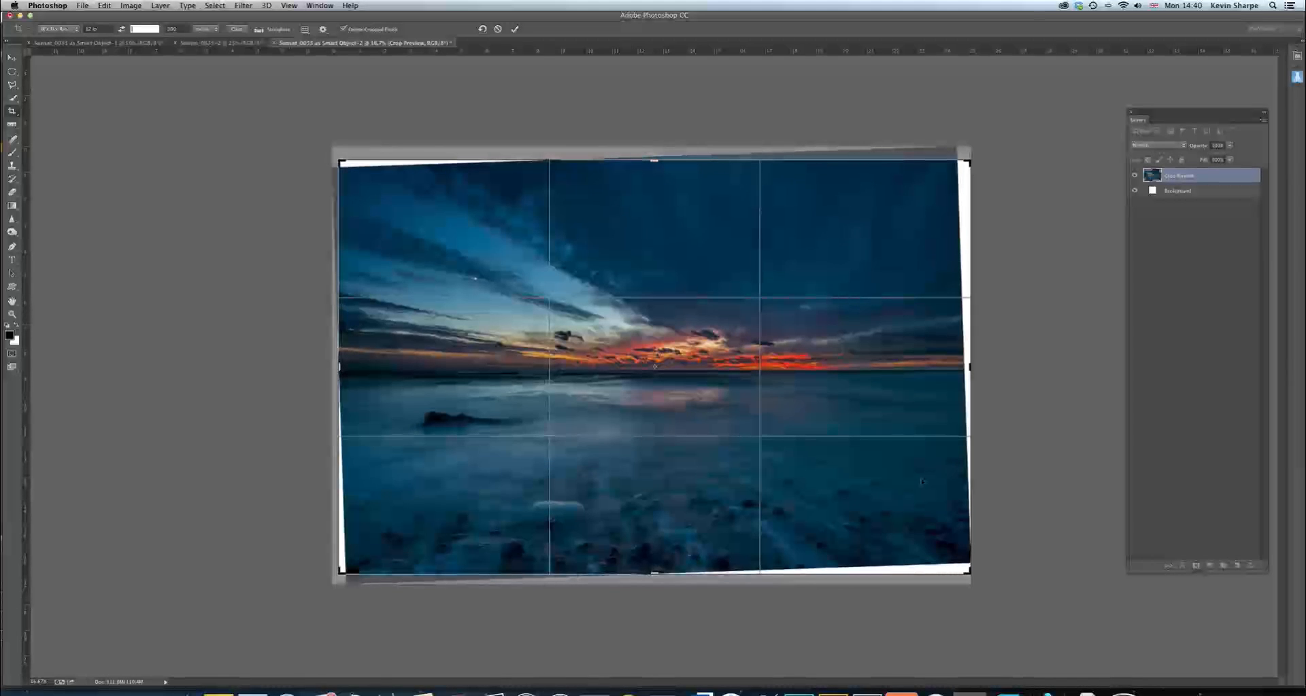
pyautogui.moveTo(971, 368); pyautogui.dragTo(967, 368)
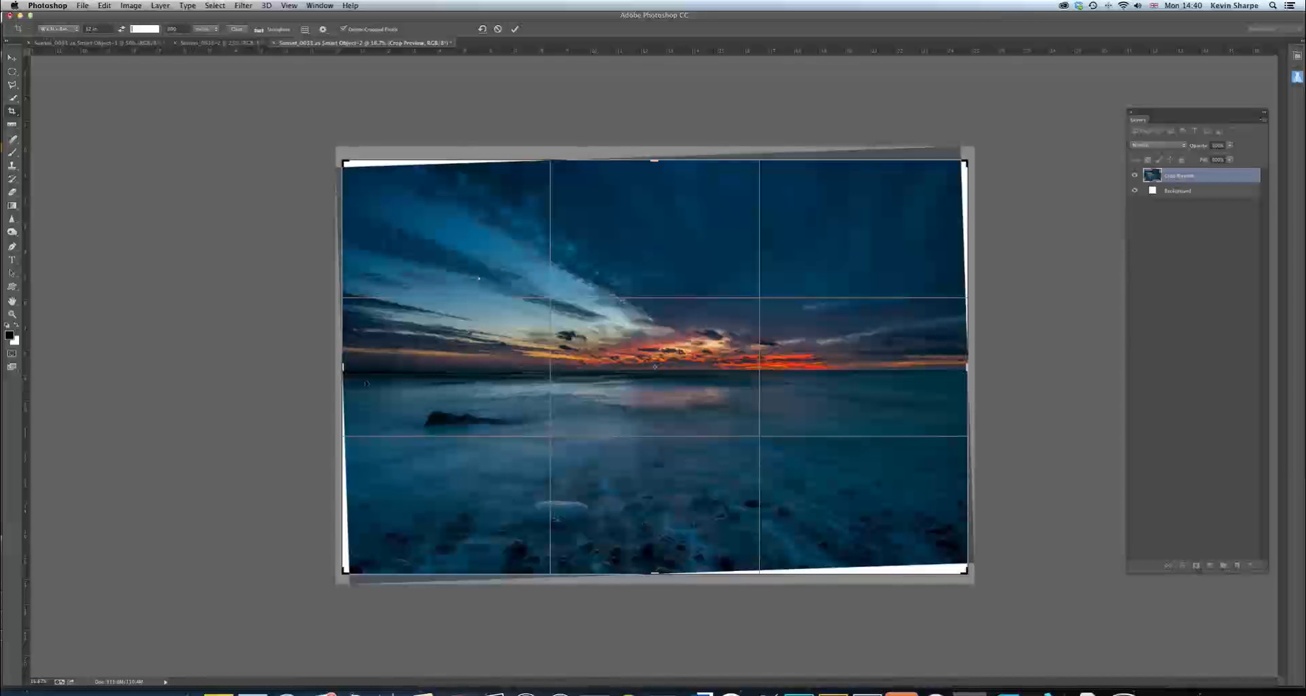
pyautogui.moveTo(343, 367); pyautogui.dragTo(346, 368)
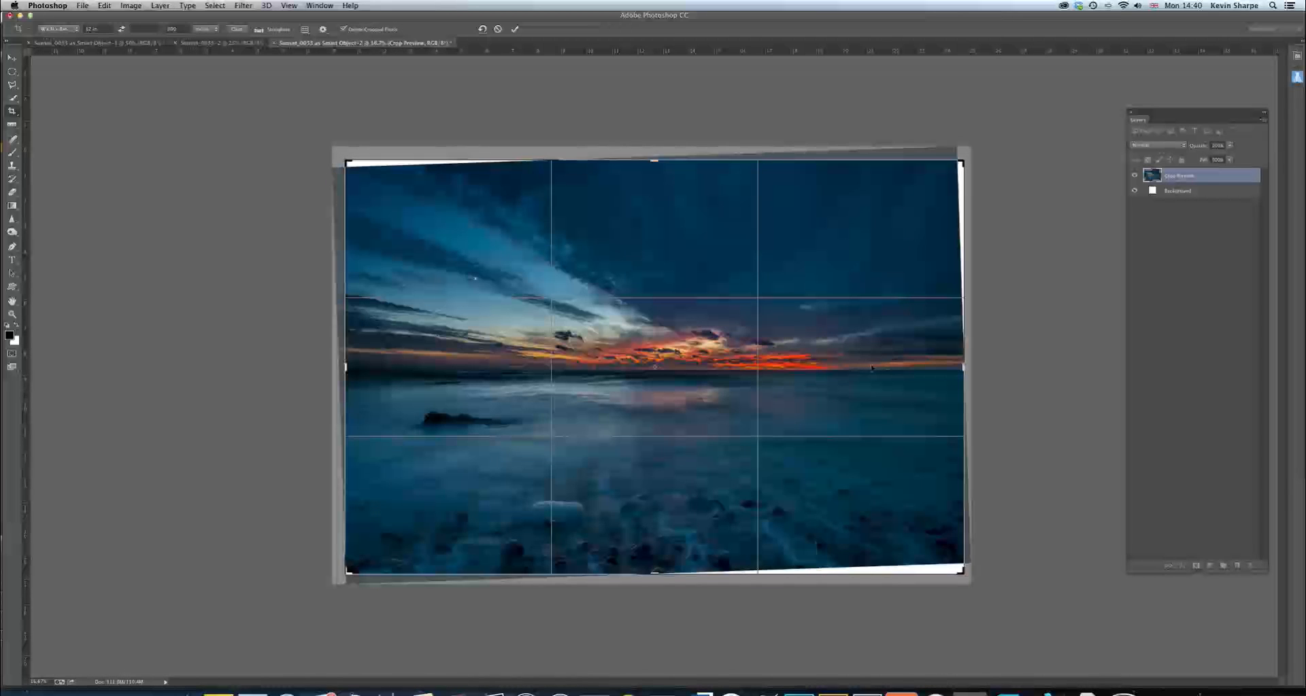
pyautogui.press('Return')
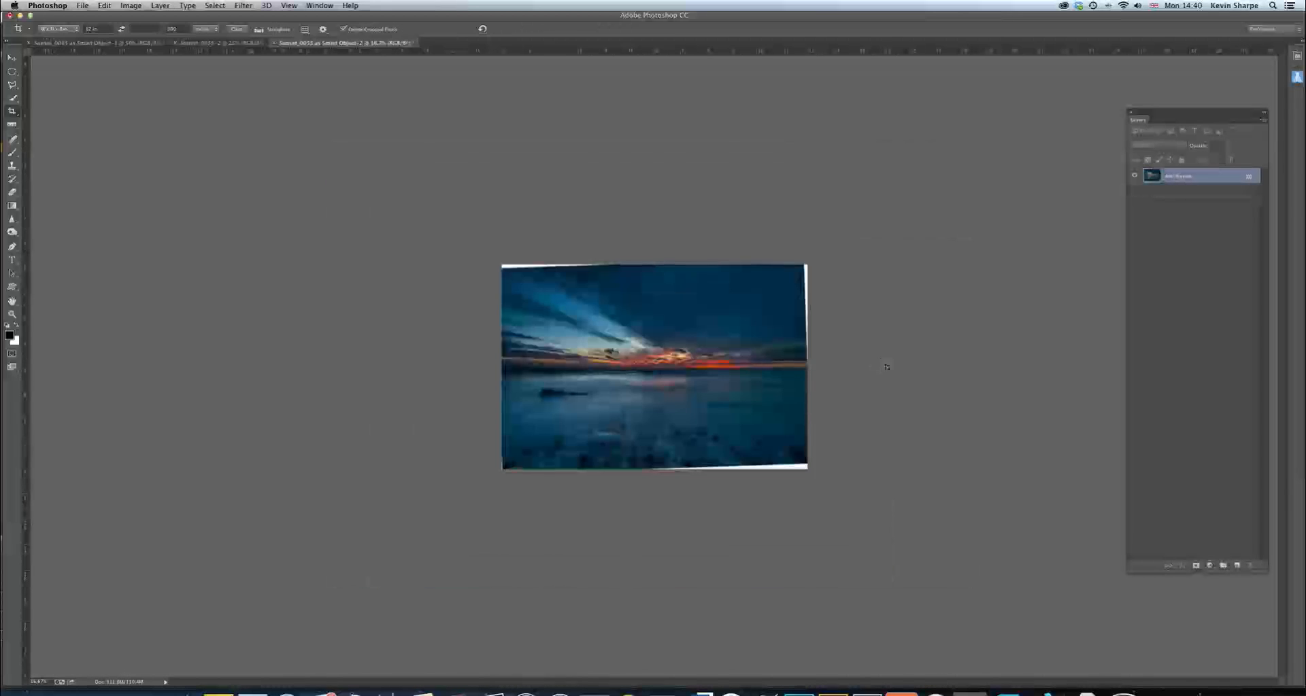
# Select the white wedge along the image's upper-left edge with the Polygonal Lasso, fill it using Content-Aware at 100% opacity, and deselect
pyautogui.press('super+plus')
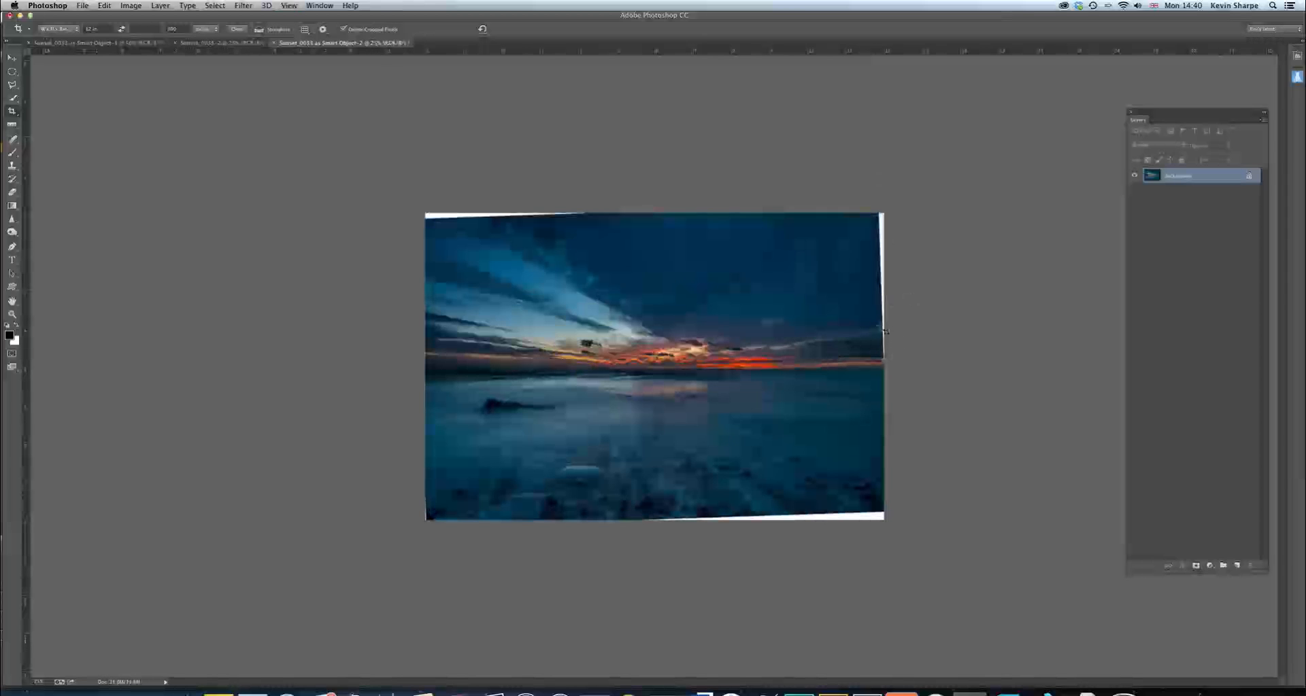
pyautogui.press('super+plus')
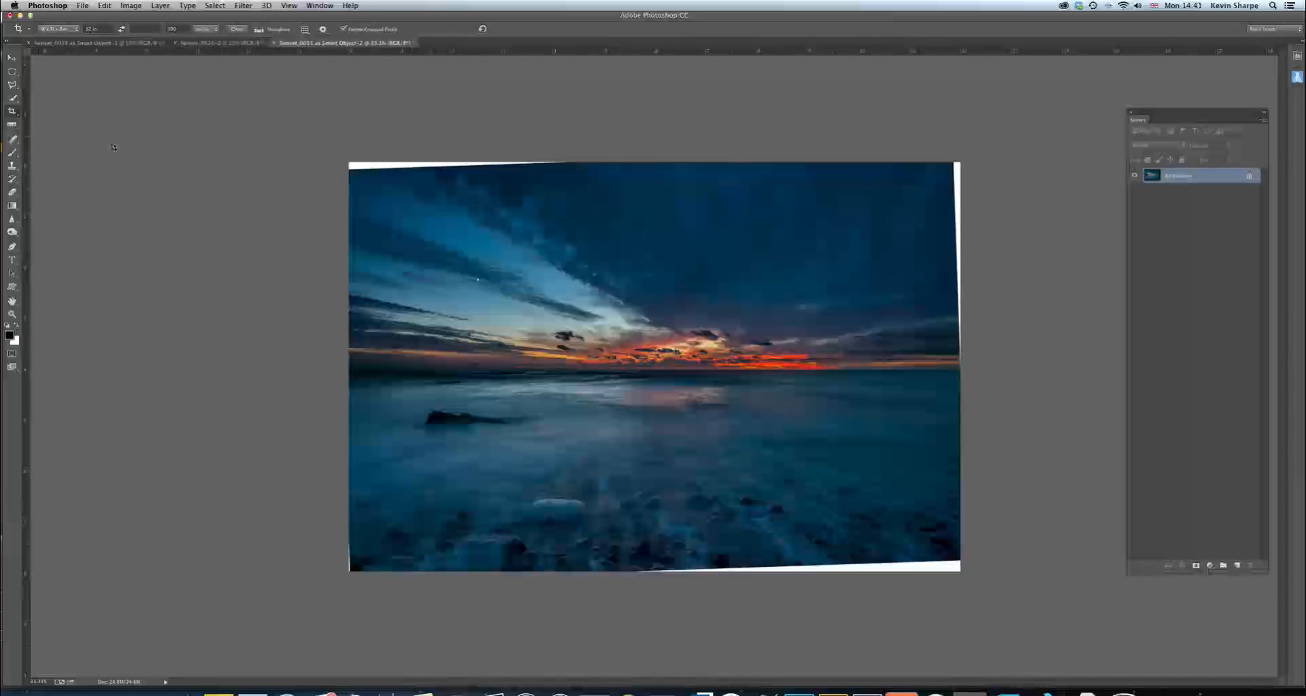
pyautogui.click(12, 85)
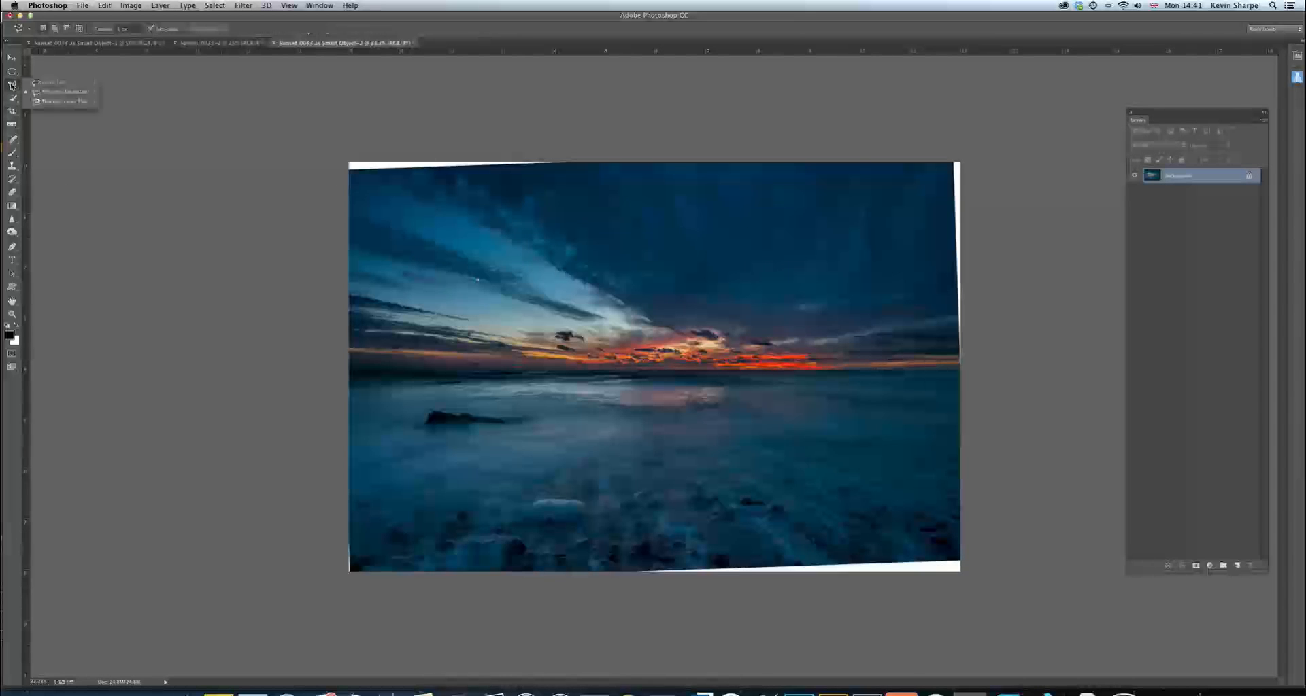
pyautogui.click(34, 90)
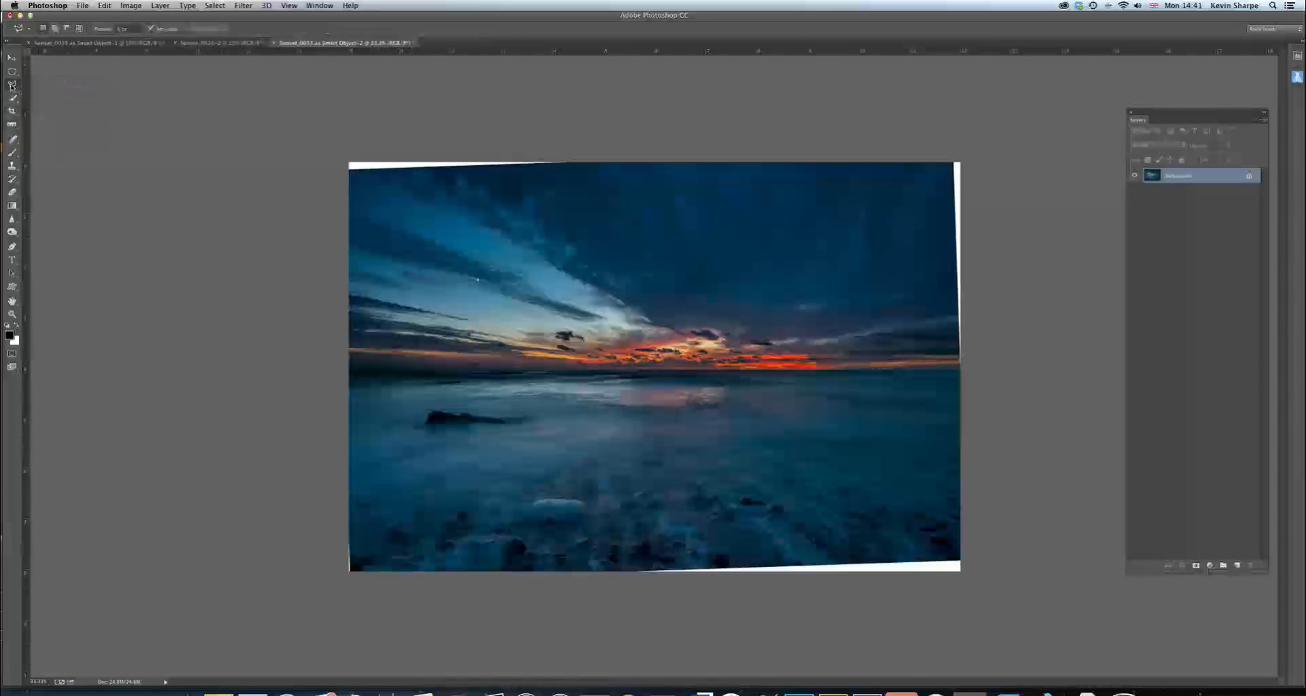
pyautogui.click(349, 162)
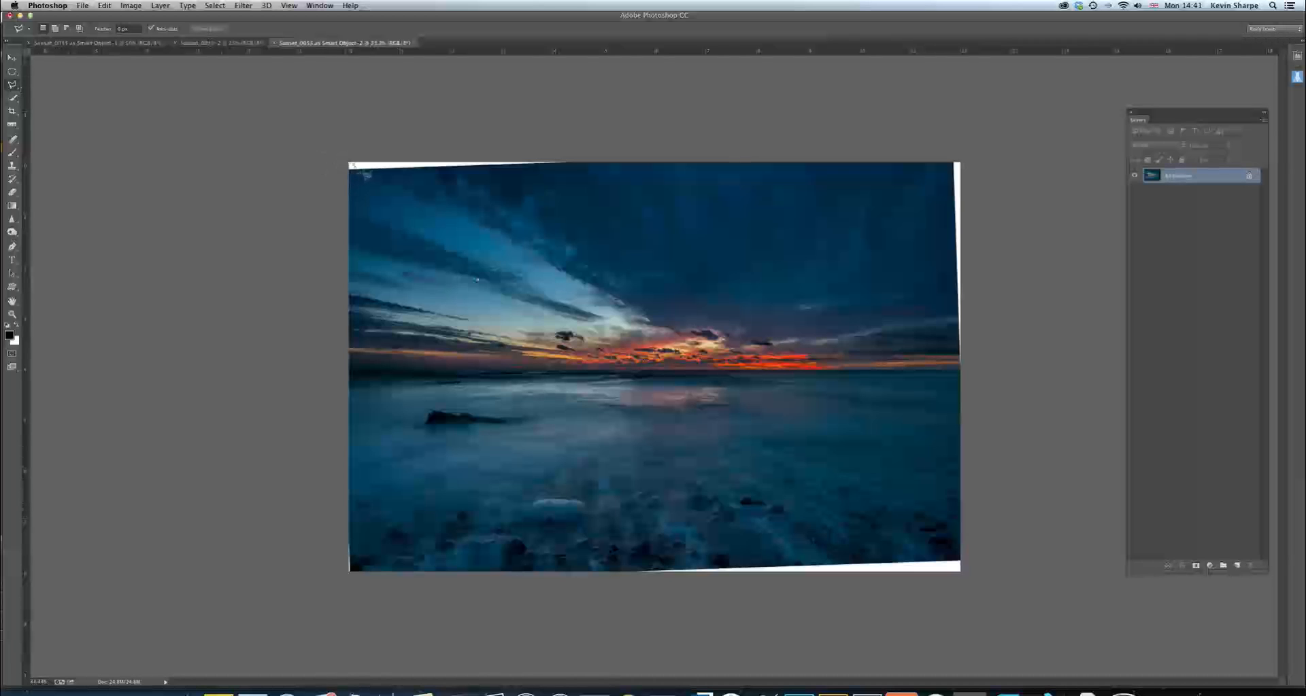
pyautogui.click(570, 162)
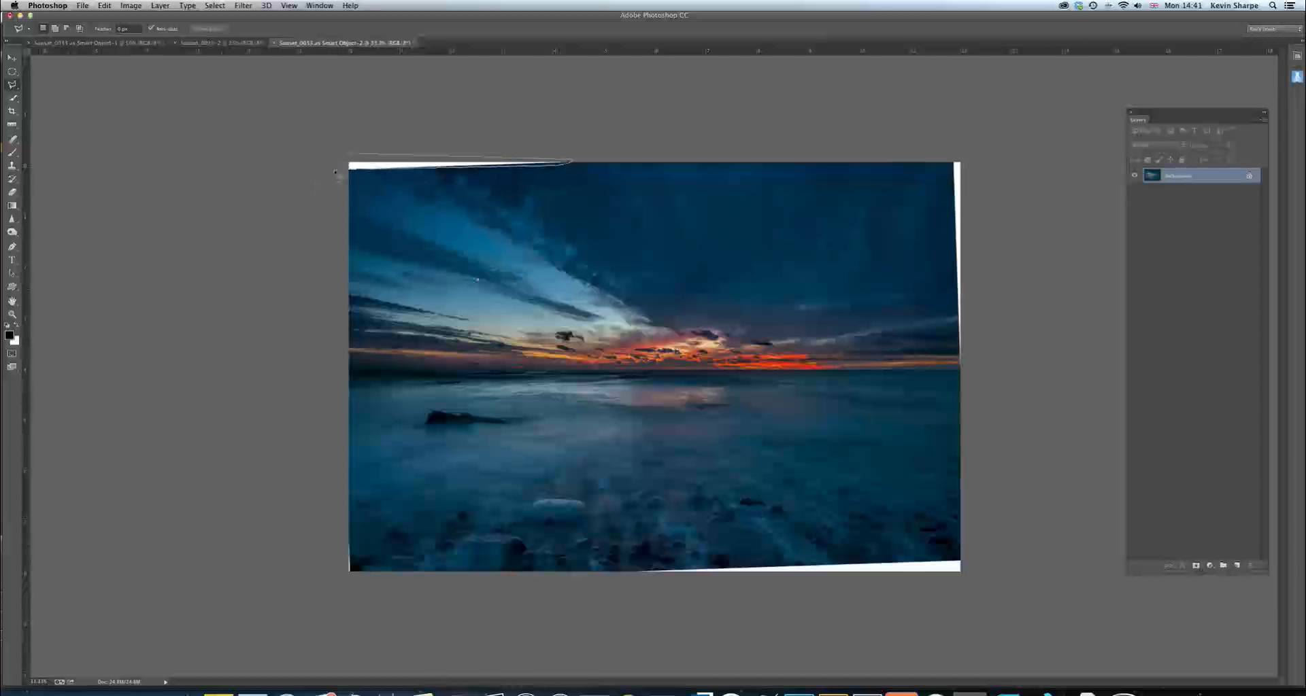
pyautogui.click(341, 157)
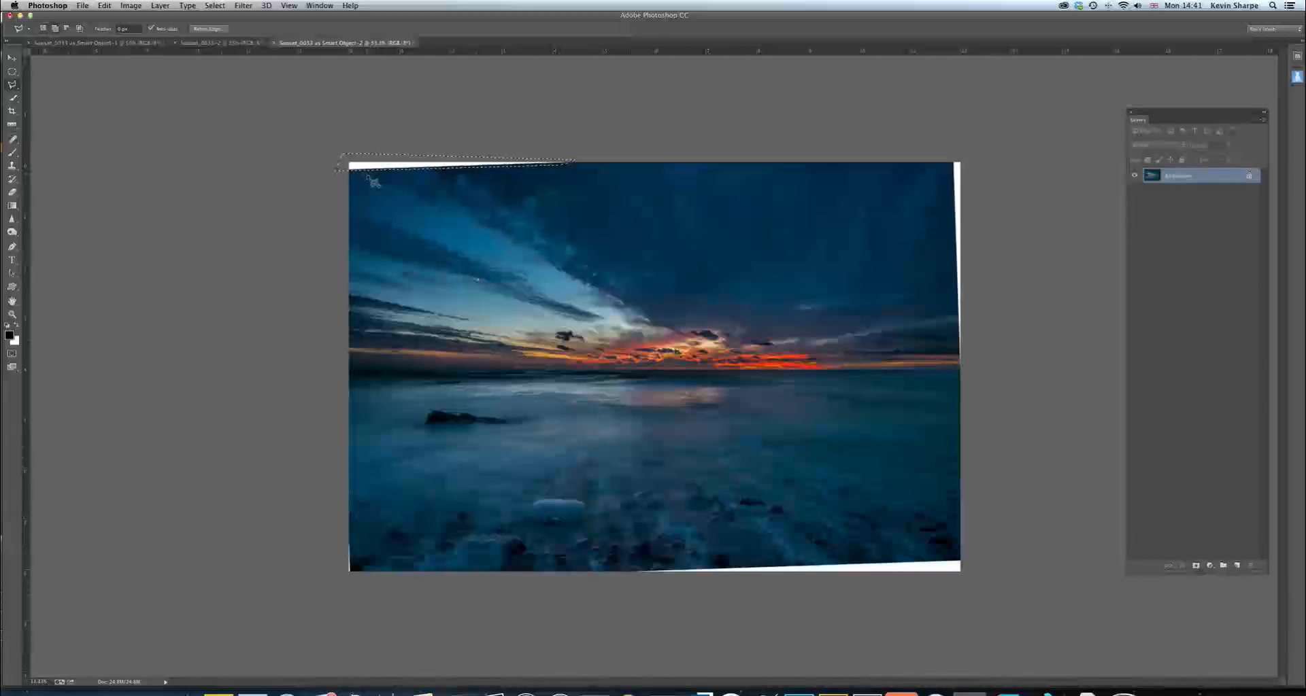
pyautogui.hotkey('shift', 'BackSpace')
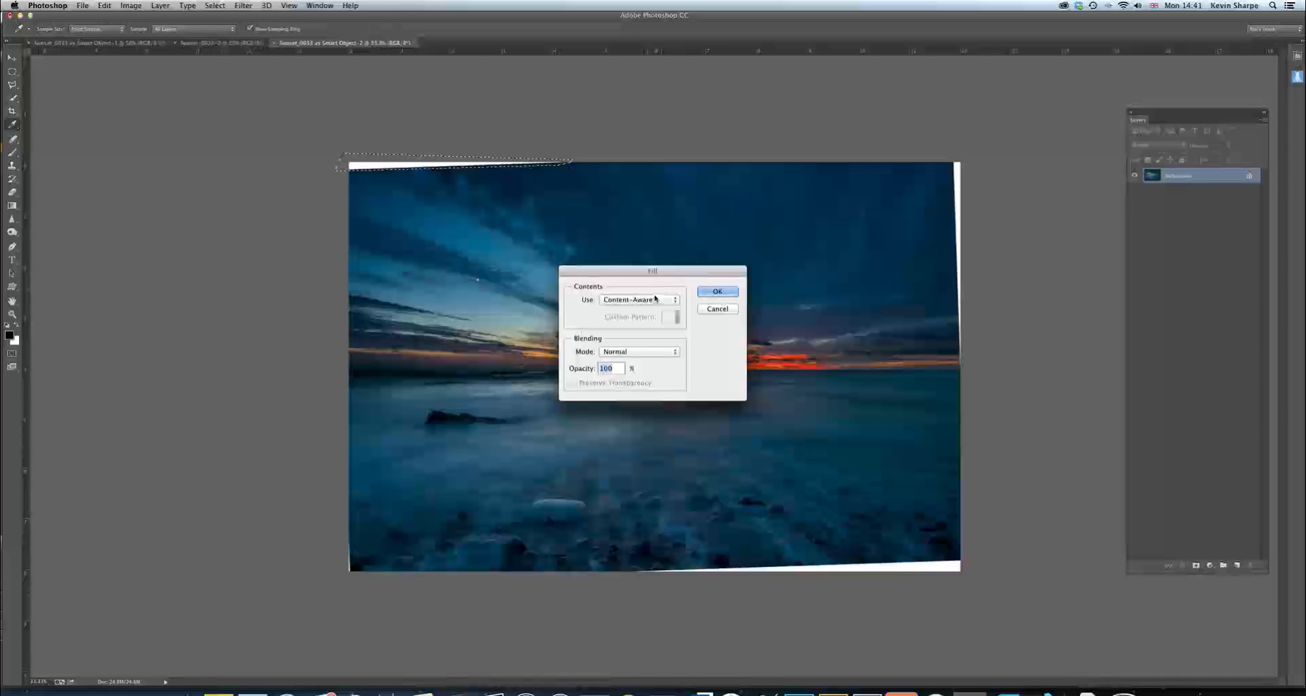
pyautogui.click(716, 294)
pyautogui.press('l')
pyautogui.press('super+d')
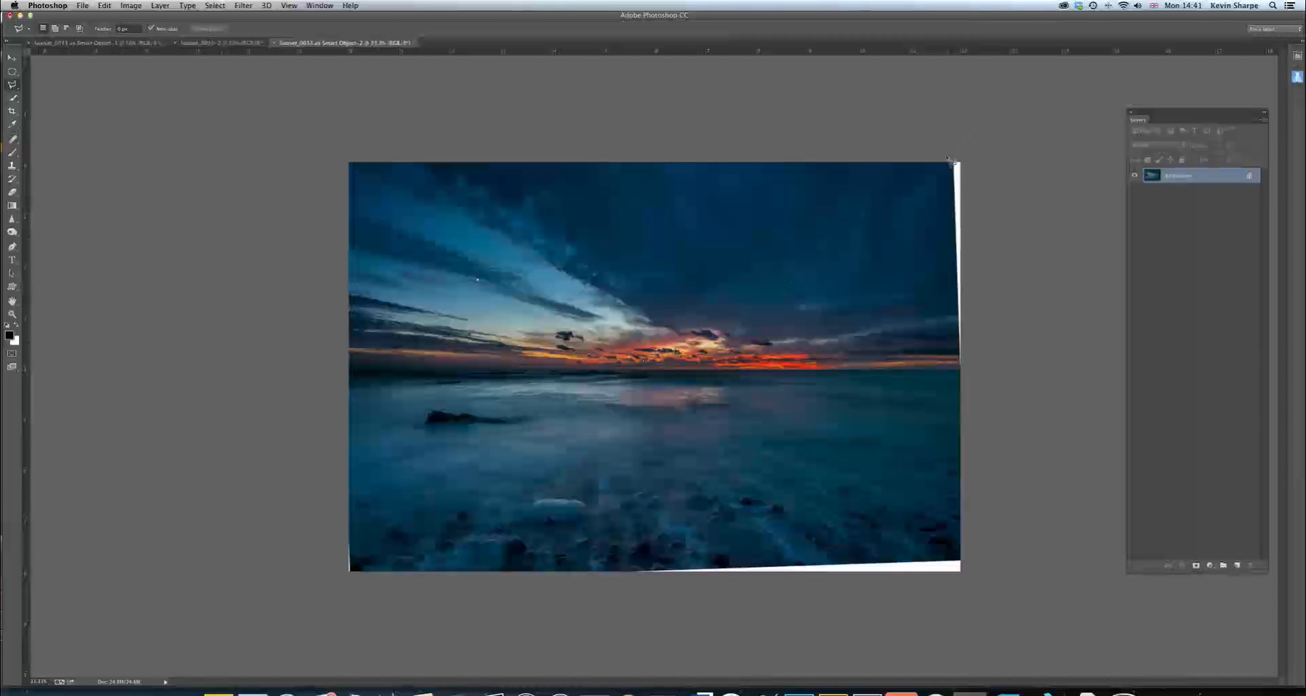
# Outline the white wedge along the sky's right edge with the Polygonal Lasso and fill it using Content-Aware
pyautogui.click(952, 161)
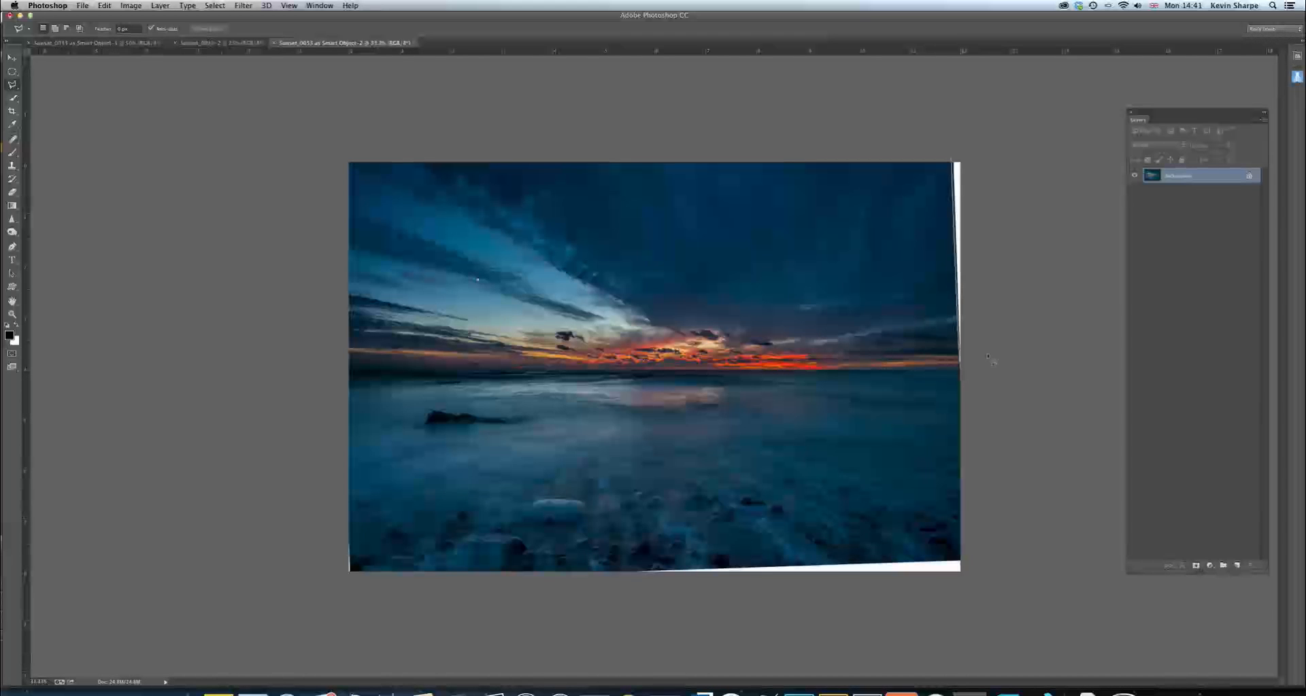
pyautogui.doubleClick(972, 158)
pyautogui.hotkey('shift', 'BackSpace')
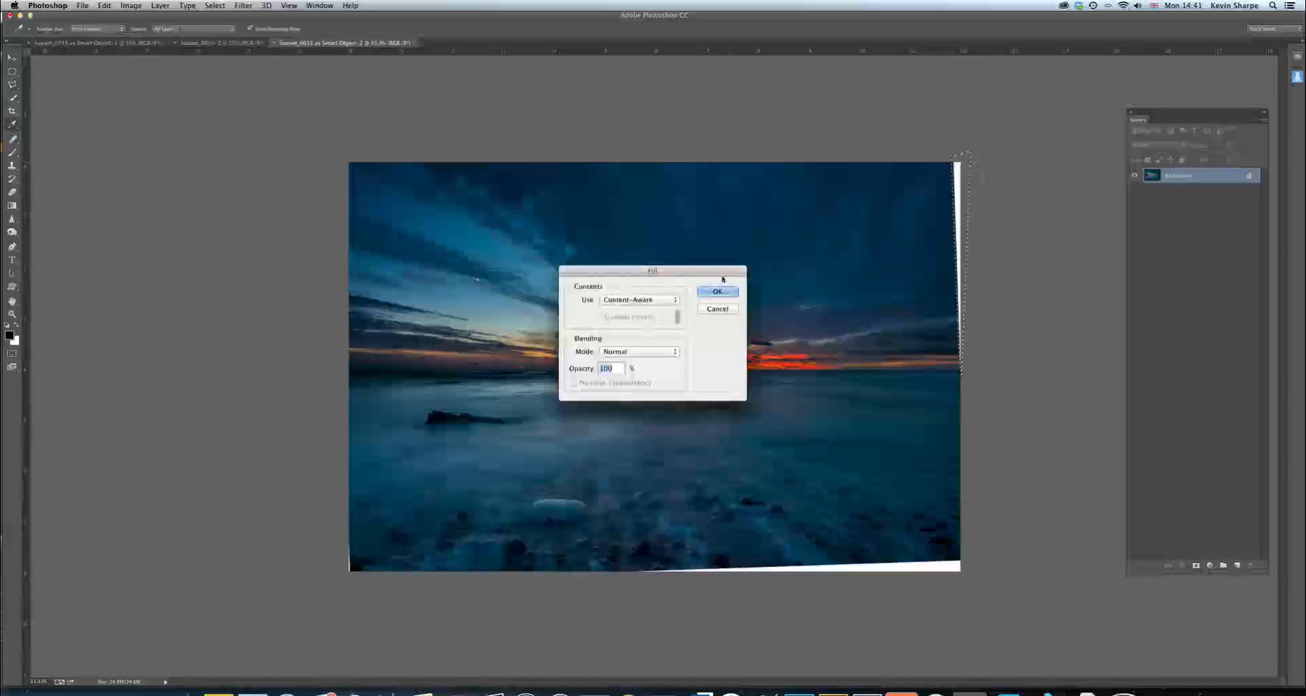
pyautogui.press('Return')
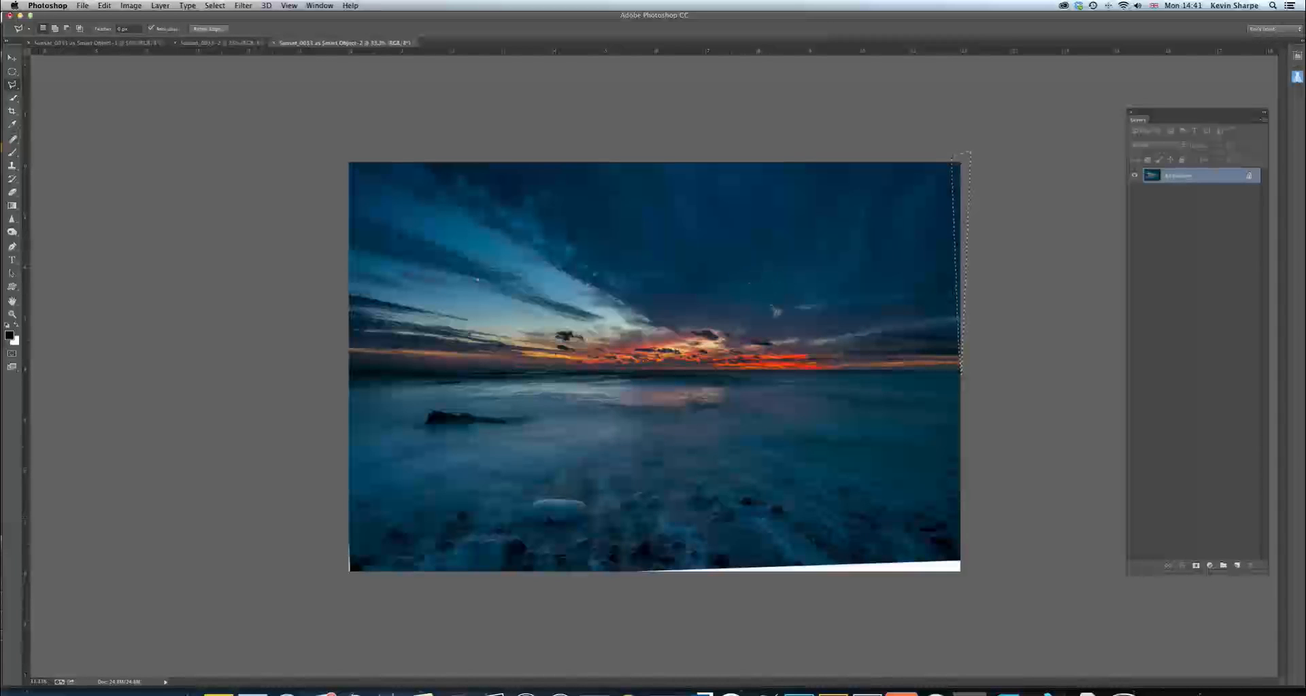
# Outline the white wedge along the image's bottom-right edge with the Polygonal Lasso and fill it using Content-Aware at 100% opacity
pyautogui.click(961, 559)
pyautogui.click(627, 573)
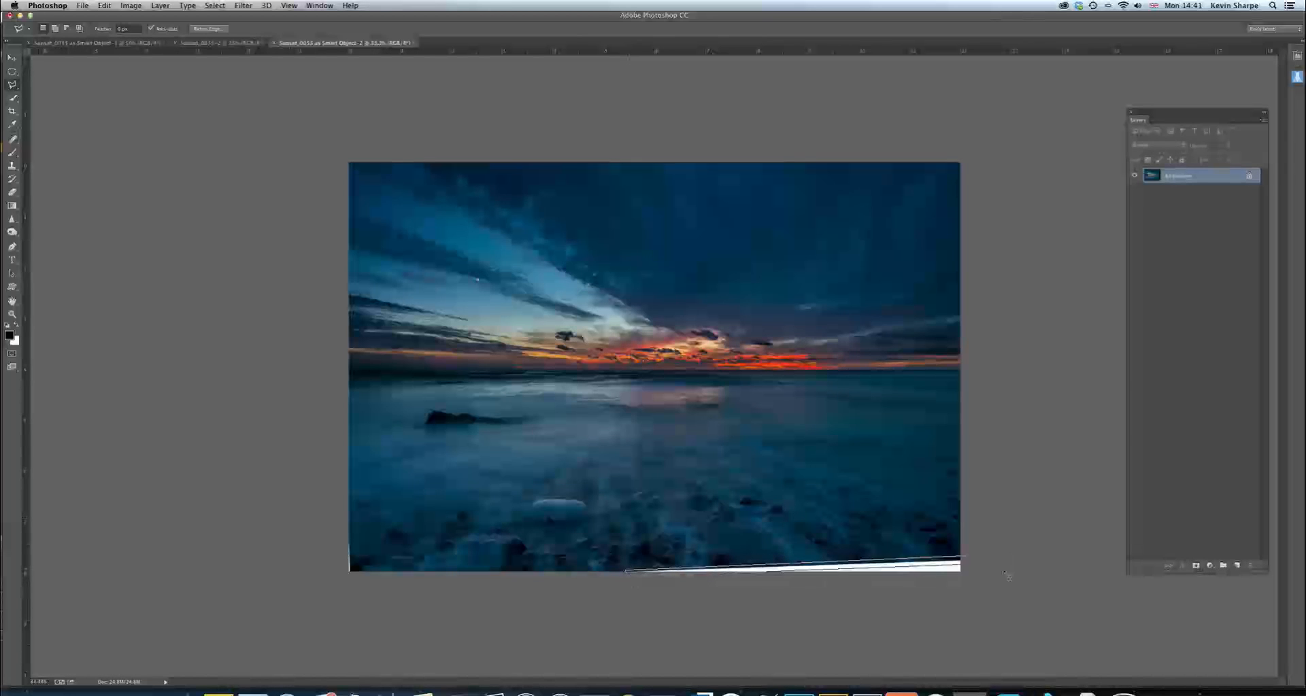
pyautogui.click(971, 563)
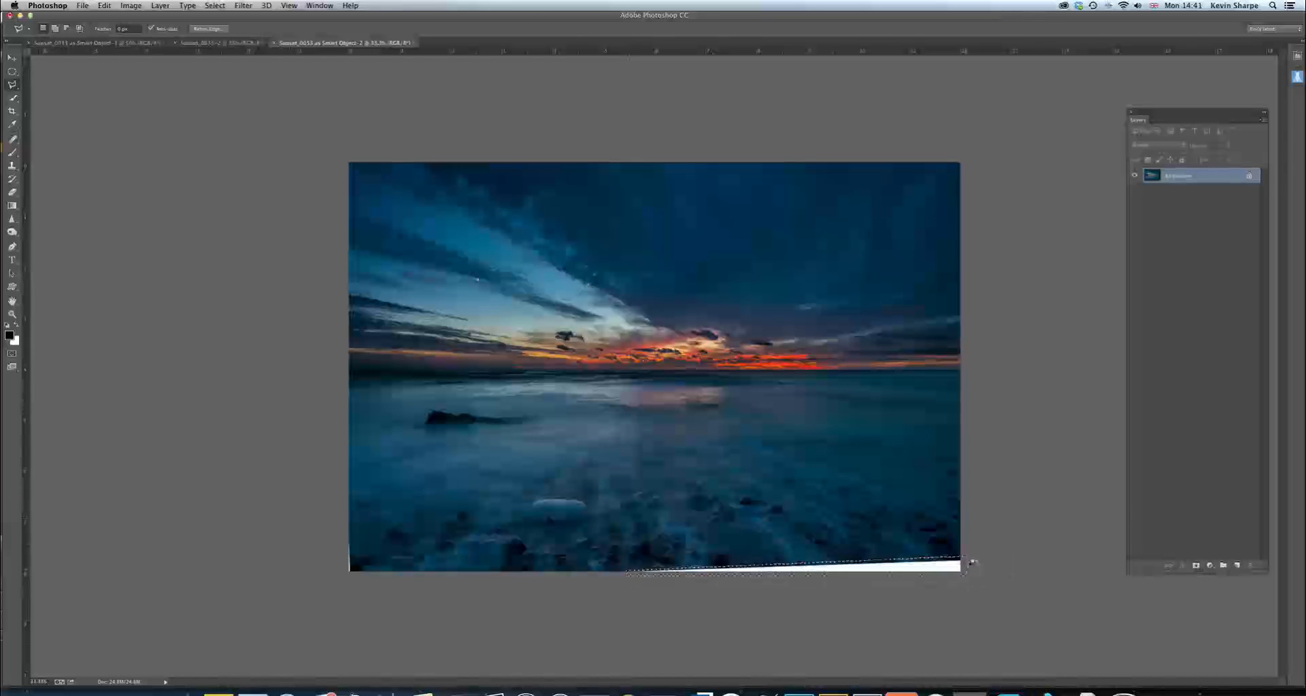
pyautogui.hotkey('shift', 'BackSpace')
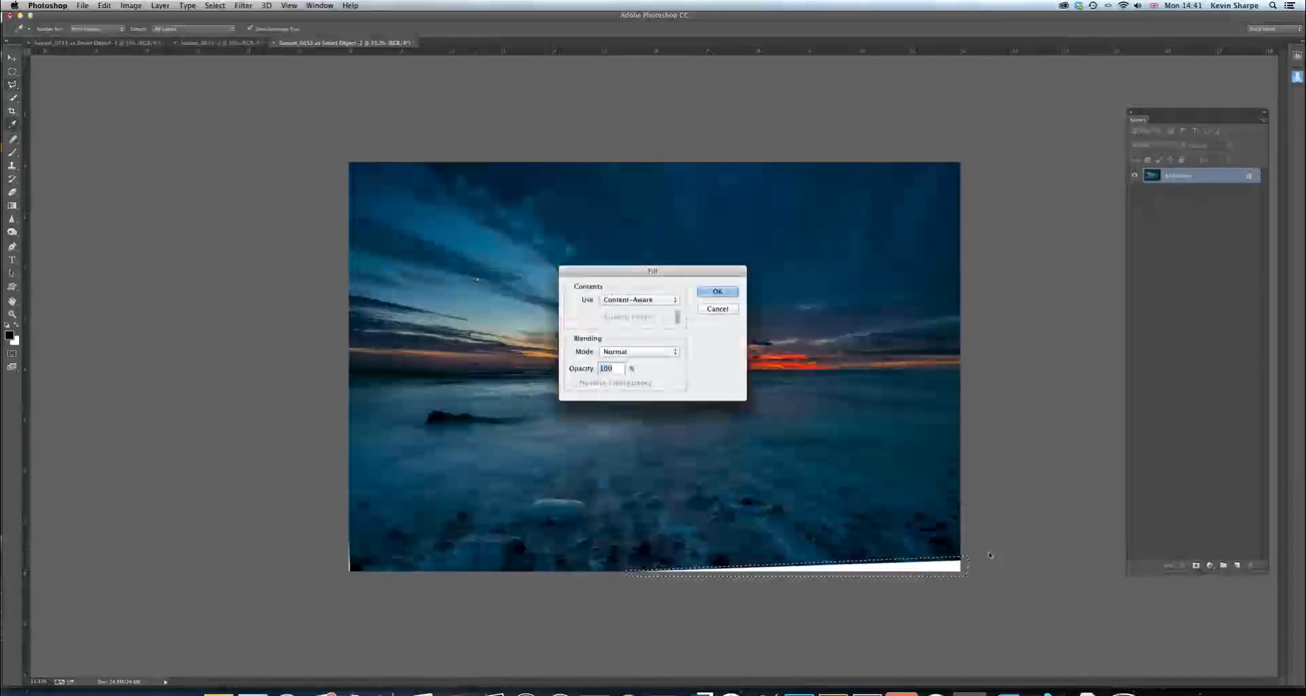
pyautogui.press('Return')
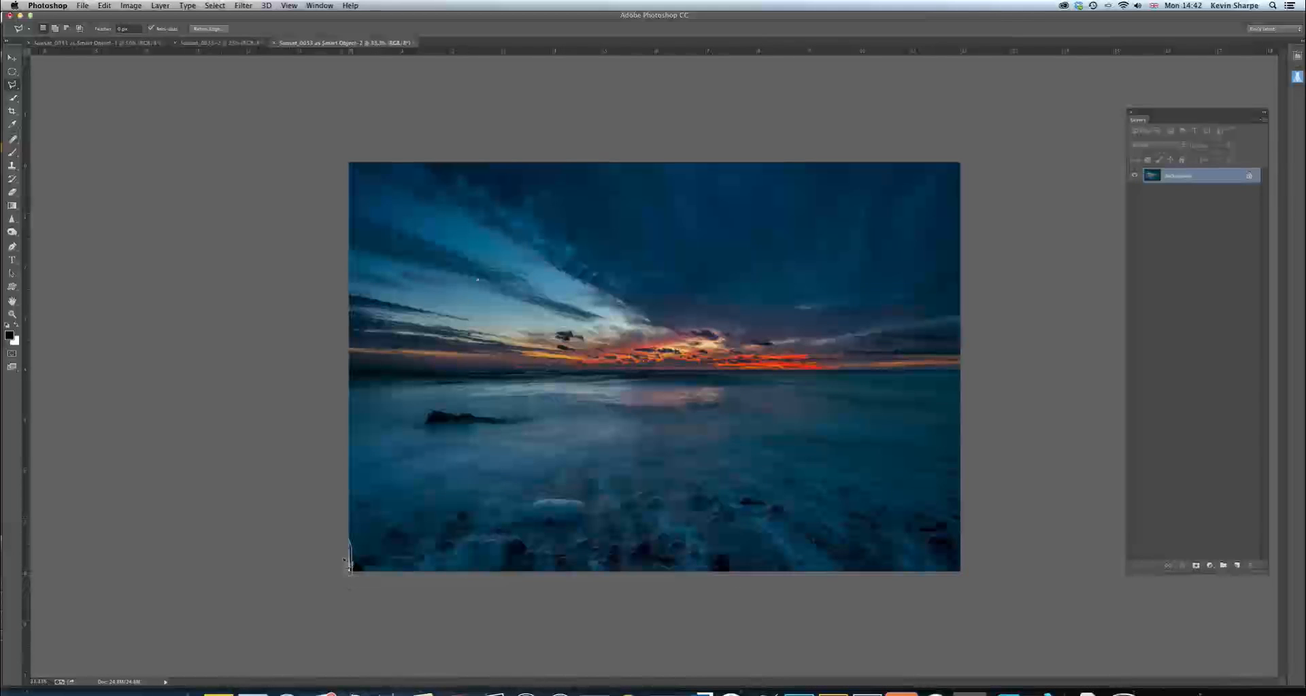
# Fill the selected white sliver at the image's lower-left corner using Content-Aware at 100% opacity, and deselect
pyautogui.hotkey('shift', 'BackSpace')
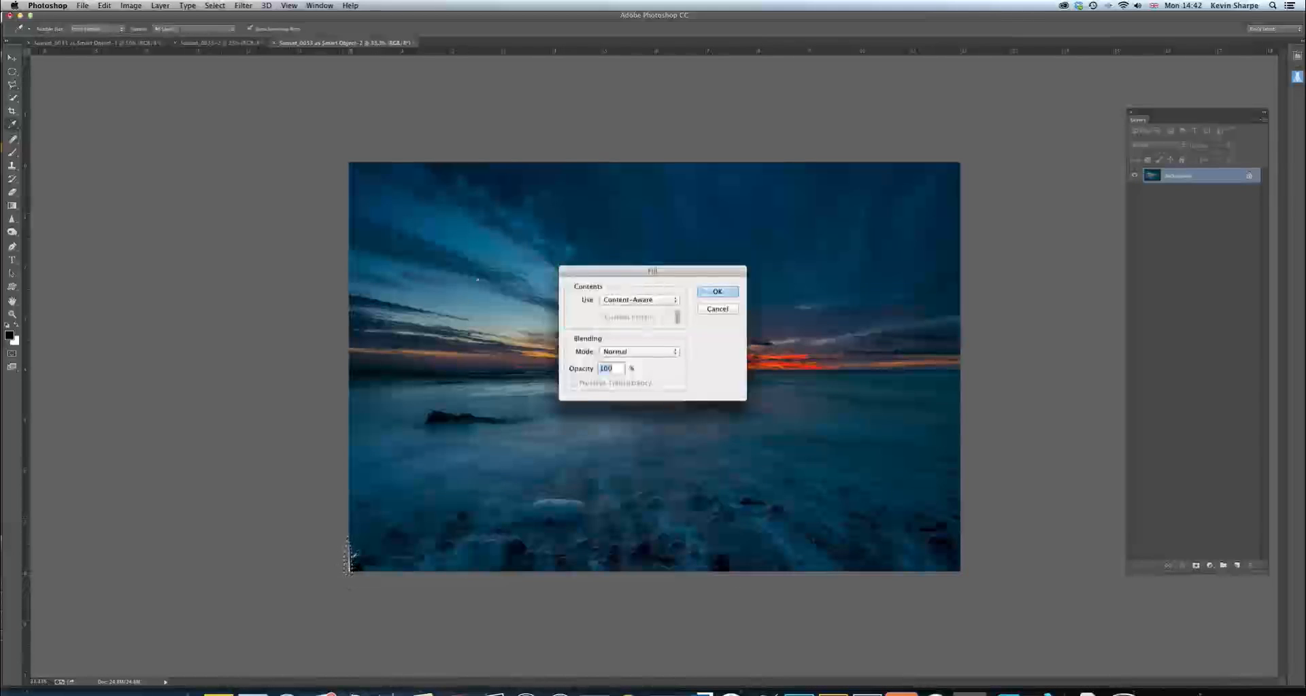
pyautogui.press('Return')
pyautogui.press('l')
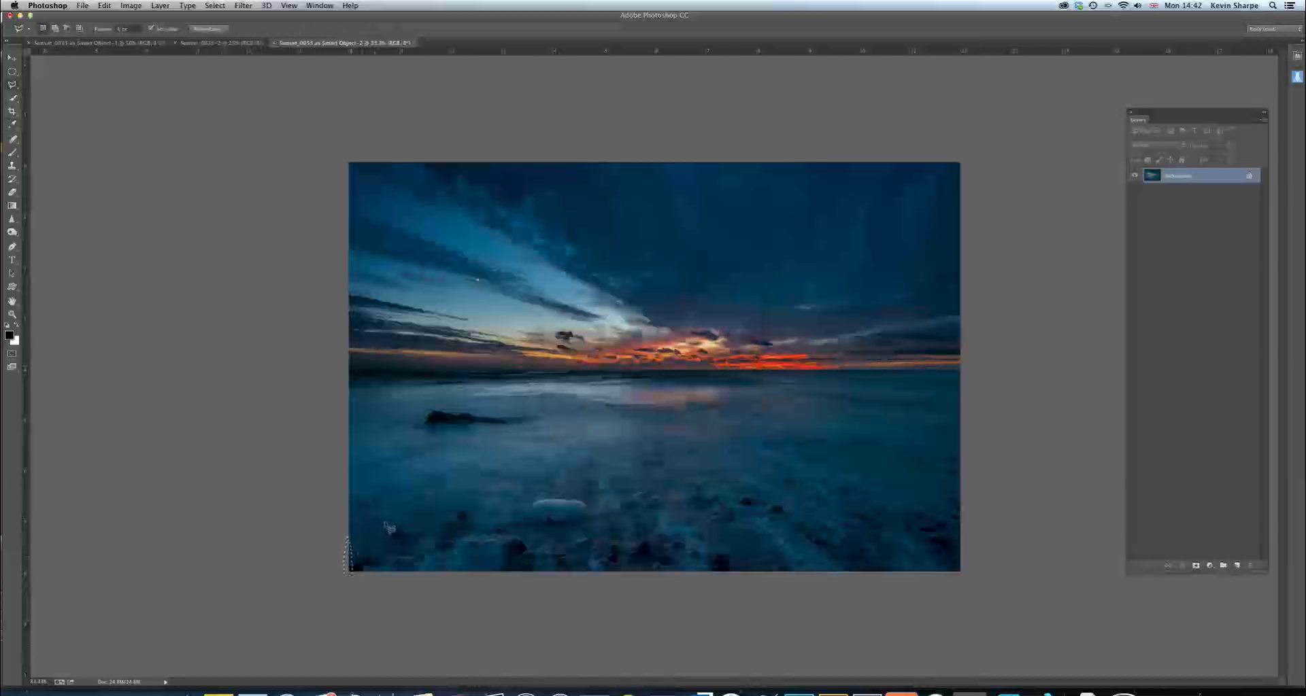
pyautogui.press('super+d')
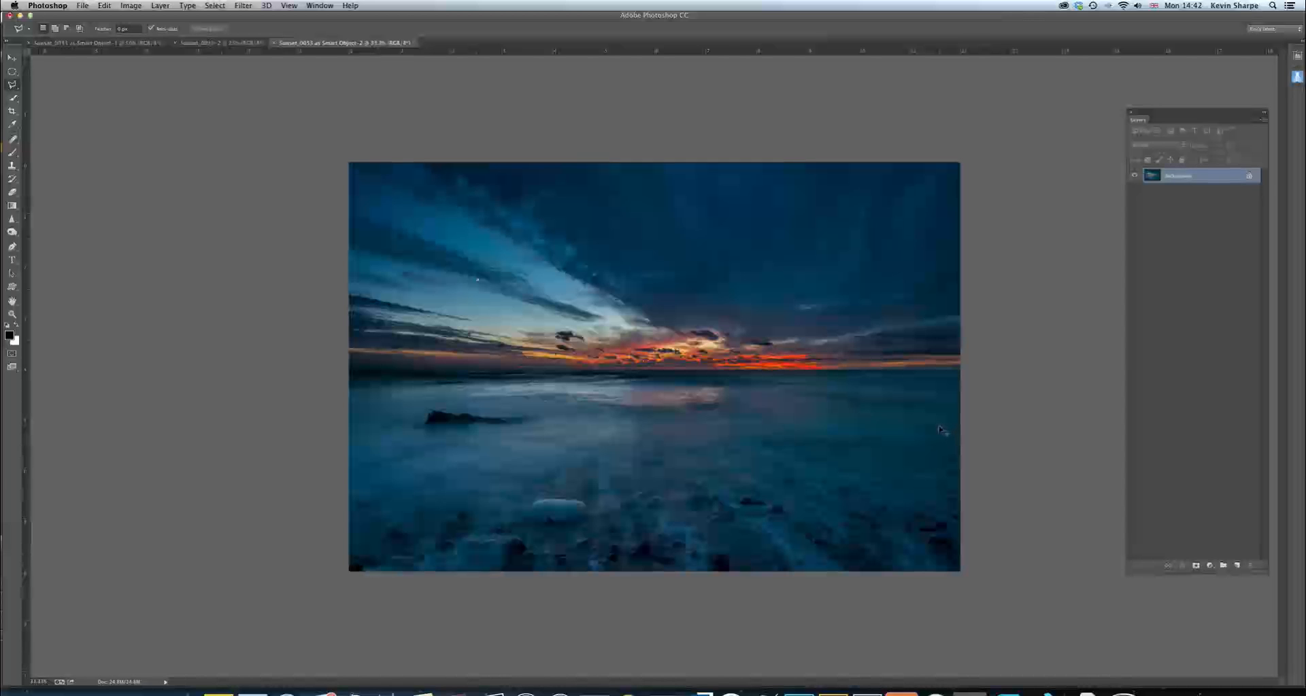
# Heal the small duplicated stones near the bottom edge of the filled foreground with an enlarged Spot Healing Brush
pyautogui.press('super+equal')
pyautogui.press('super+equal')
pyautogui.press('super+equal')
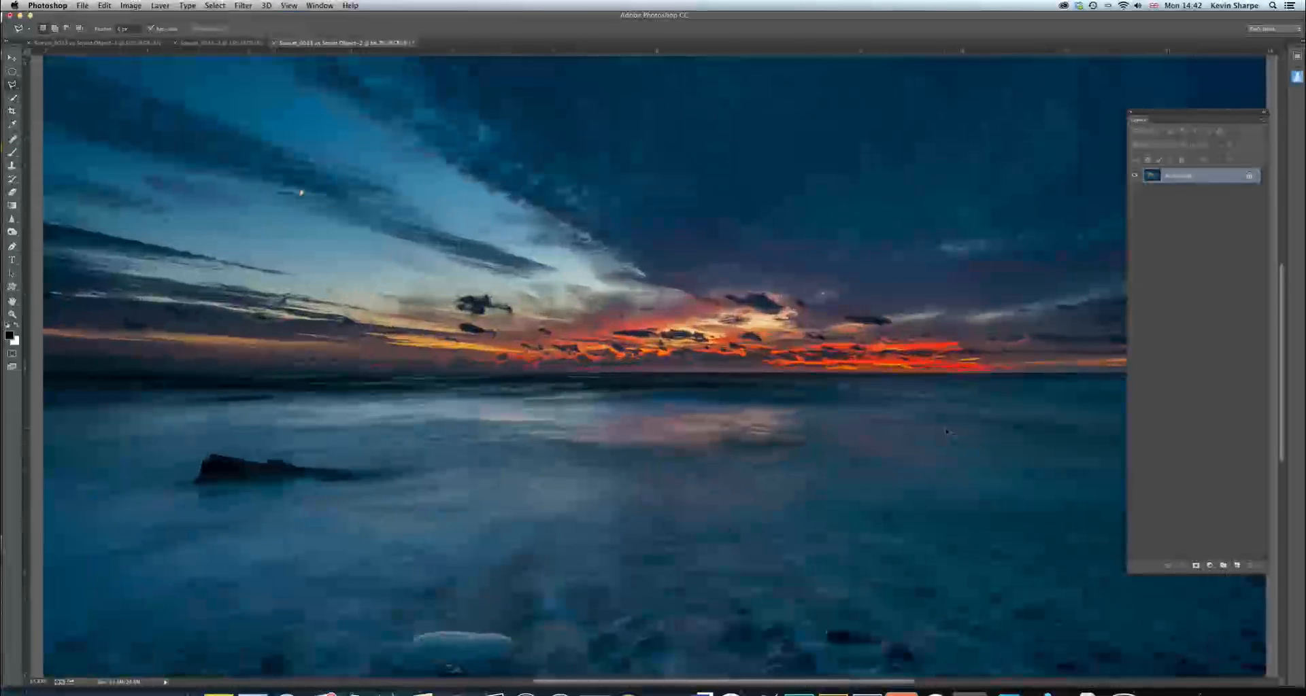
pyautogui.scroll(-15, 783, 488)
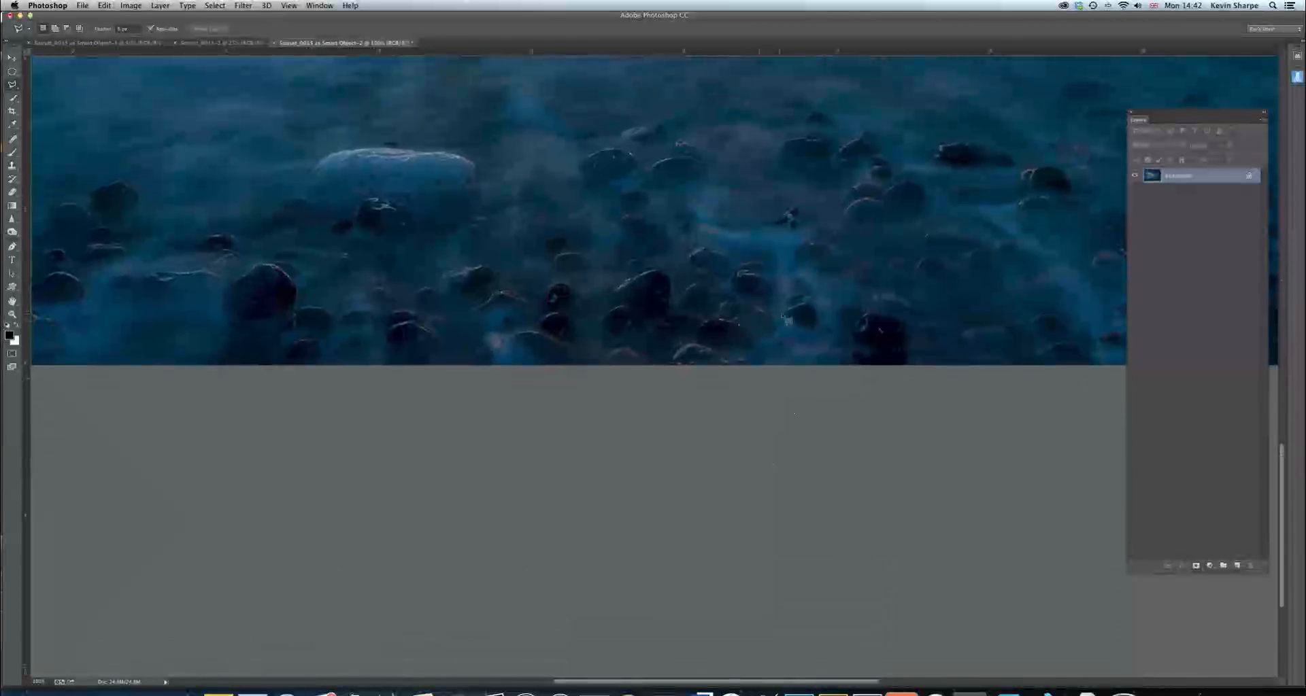
pyautogui.hscroll(4, 793, 305)
pyautogui.scroll(1, 793, 305)
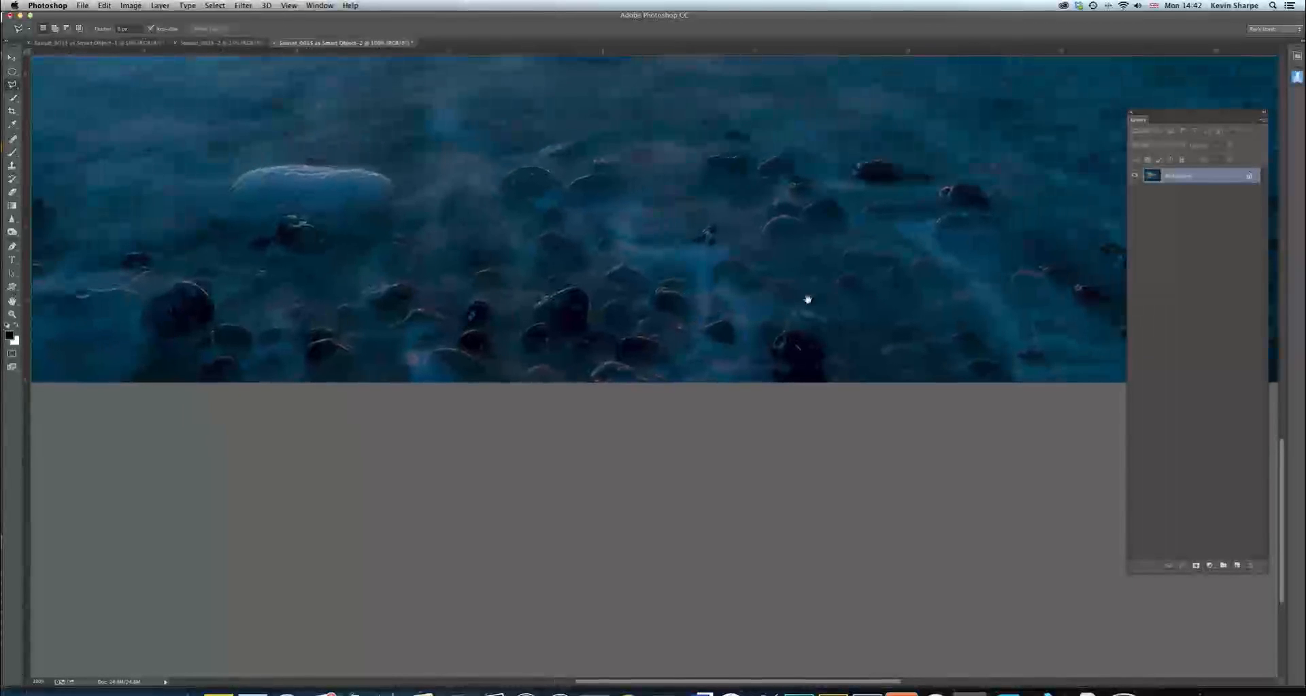
pyautogui.hscroll(10, 835, 295)
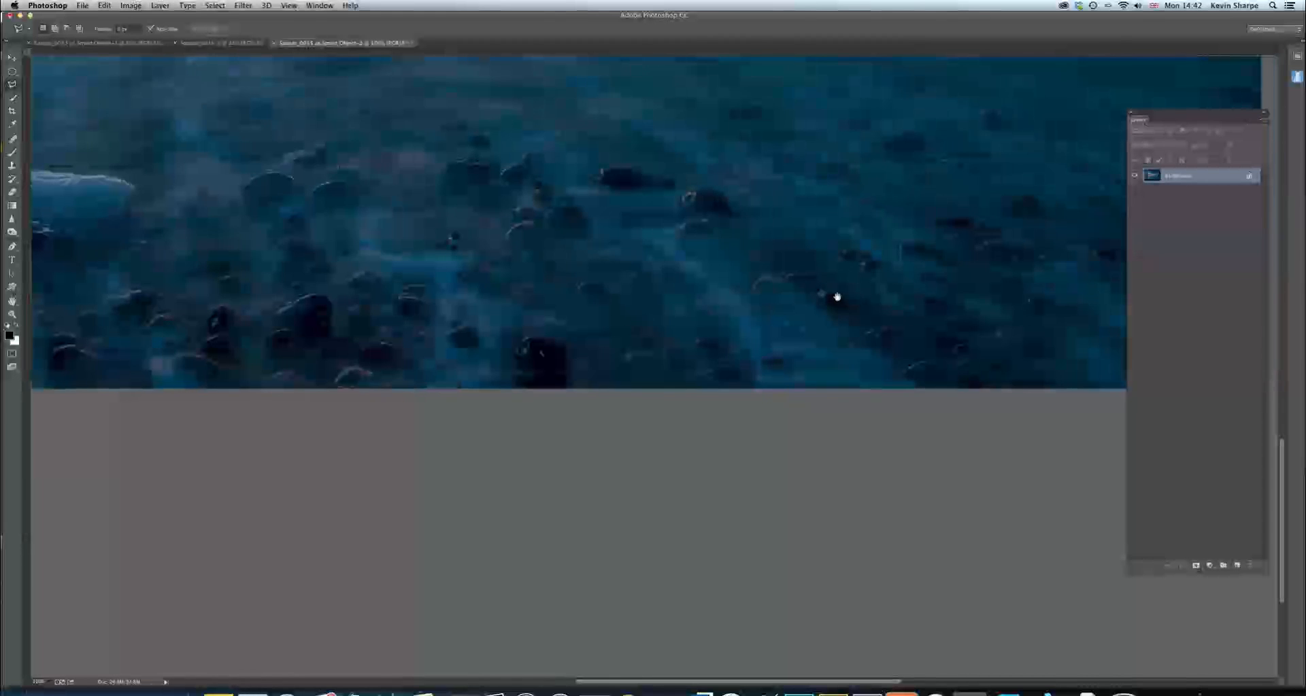
pyautogui.hscroll(5, 655, 287)
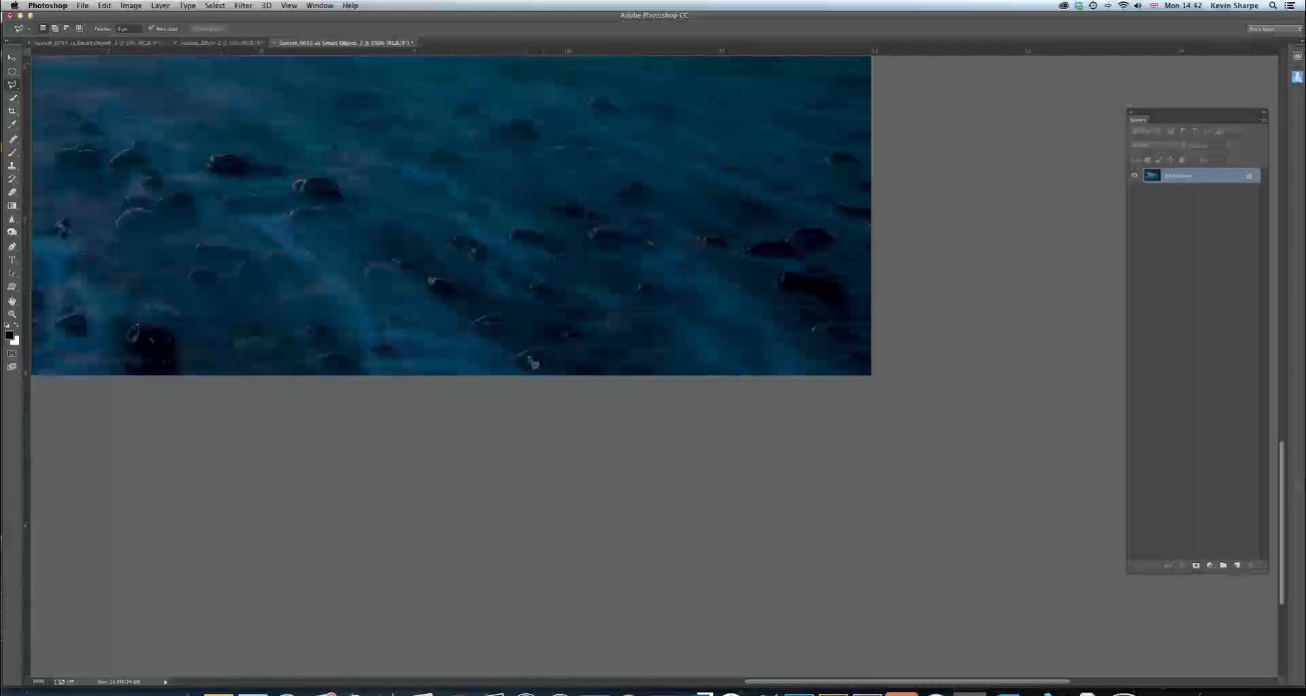
pyautogui.click(12, 139)
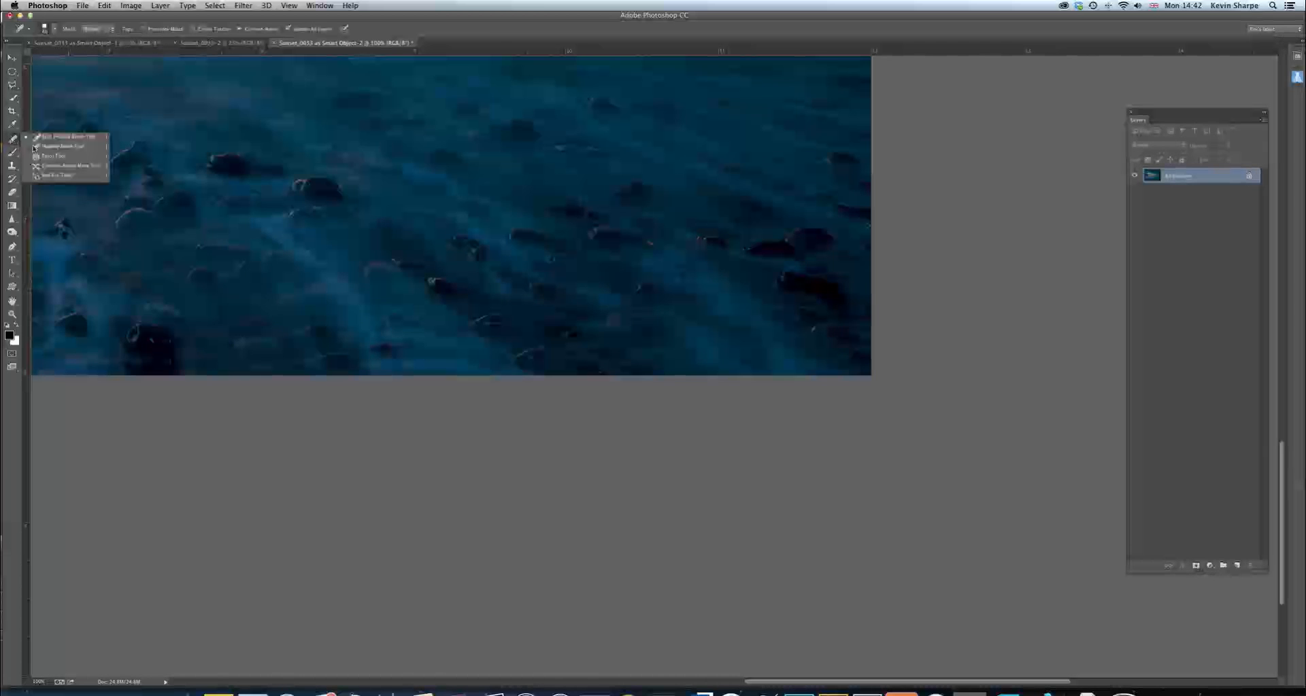
pyautogui.click(68, 138)
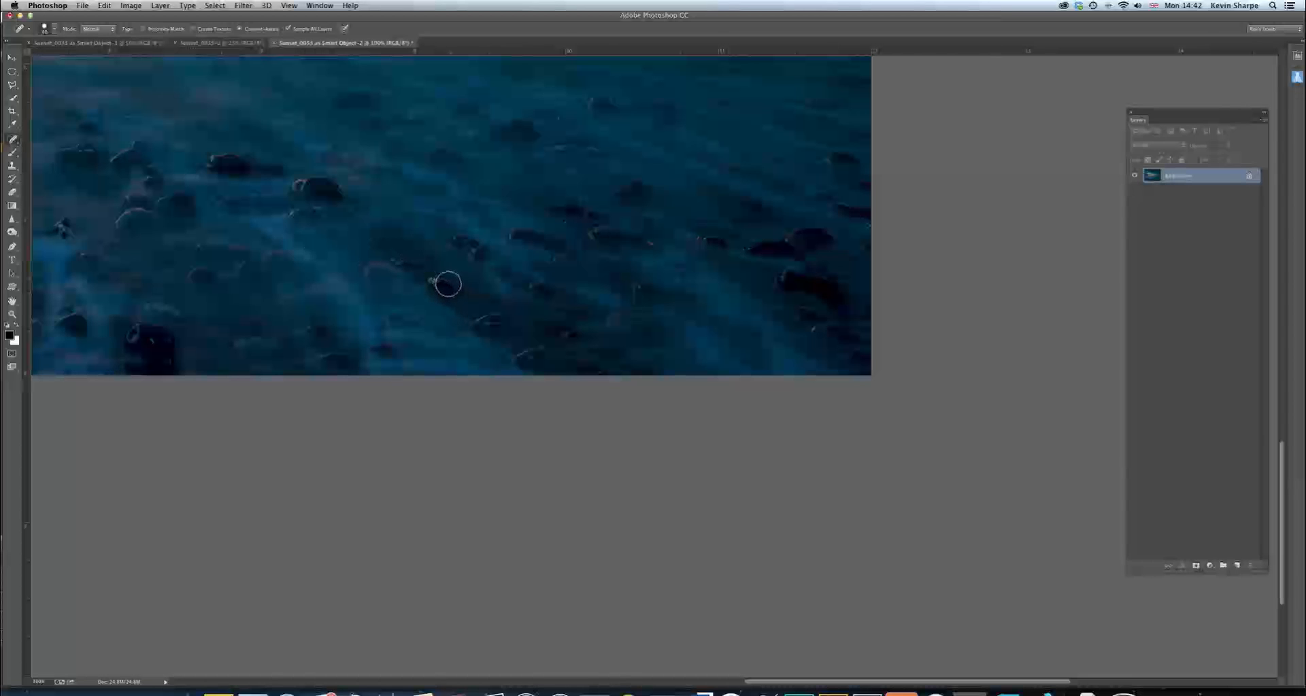
pyautogui.press(']')
pyautogui.press(']')
pyautogui.press(']')
pyautogui.press(']')
pyautogui.press(']')
pyautogui.press(']')
pyautogui.press(']')
pyautogui.press(']')
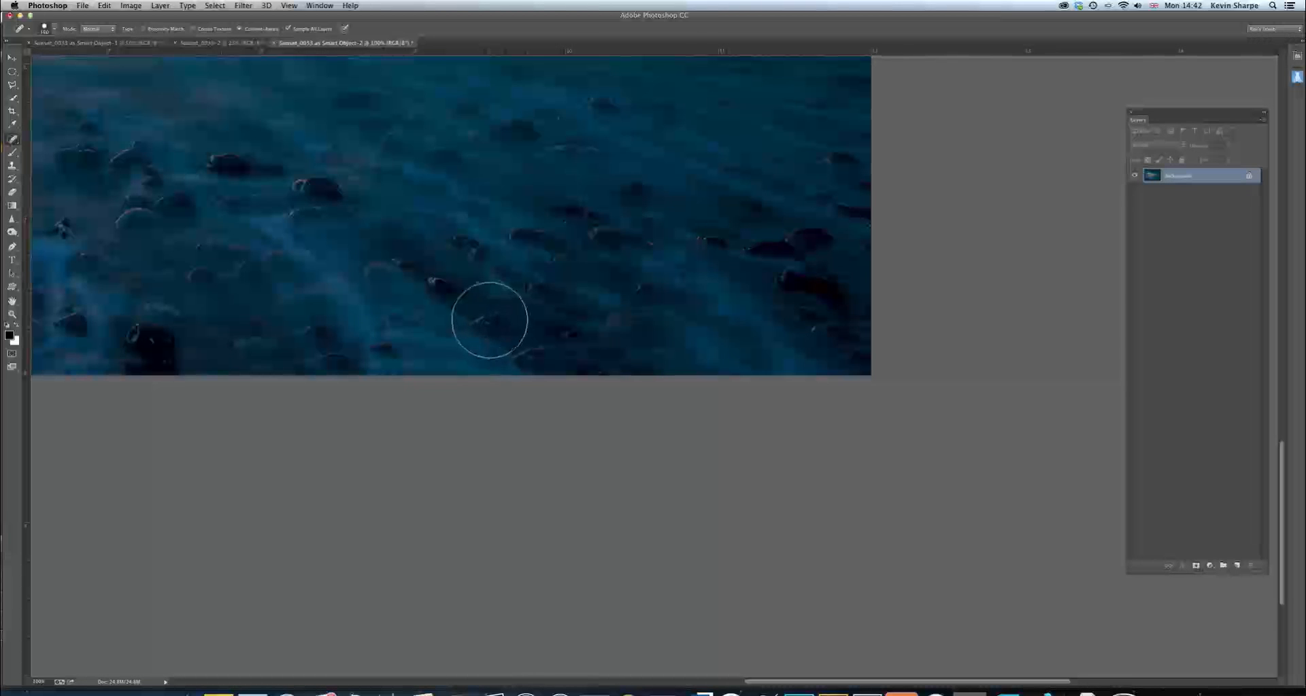
pyautogui.press('[')
pyautogui.moveTo(484, 323)
pyautogui.mouseDown()
pyautogui.moveTo(482, 434)
pyautogui.moveTo(476, 319)
pyautogui.mouseUp()
pyautogui.moveTo(524, 364)
pyautogui.mouseDown()
pyautogui.moveTo(545, 353)
pyautogui.moveTo(521, 359)
pyautogui.mouseUp()
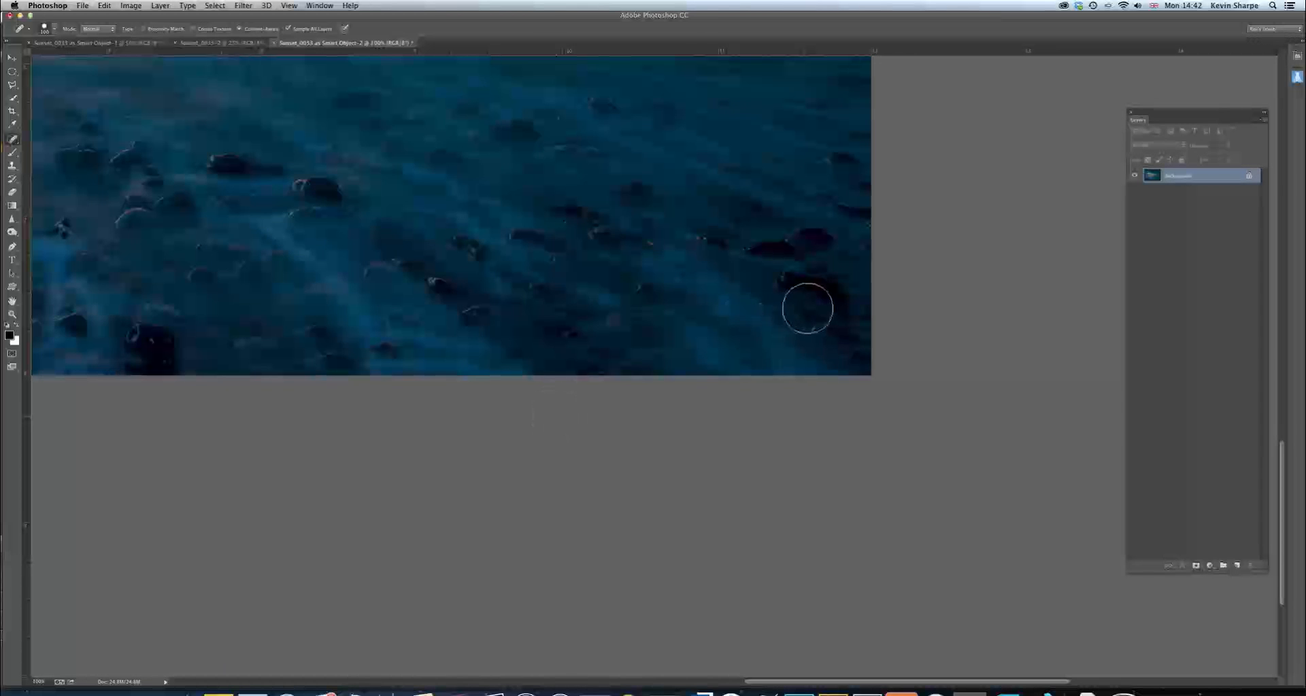
# Add a Curves adjustment layer, anchoring a point in the shadows and slightly lifting the highlights for more contrast
pyautogui.press('super+0')
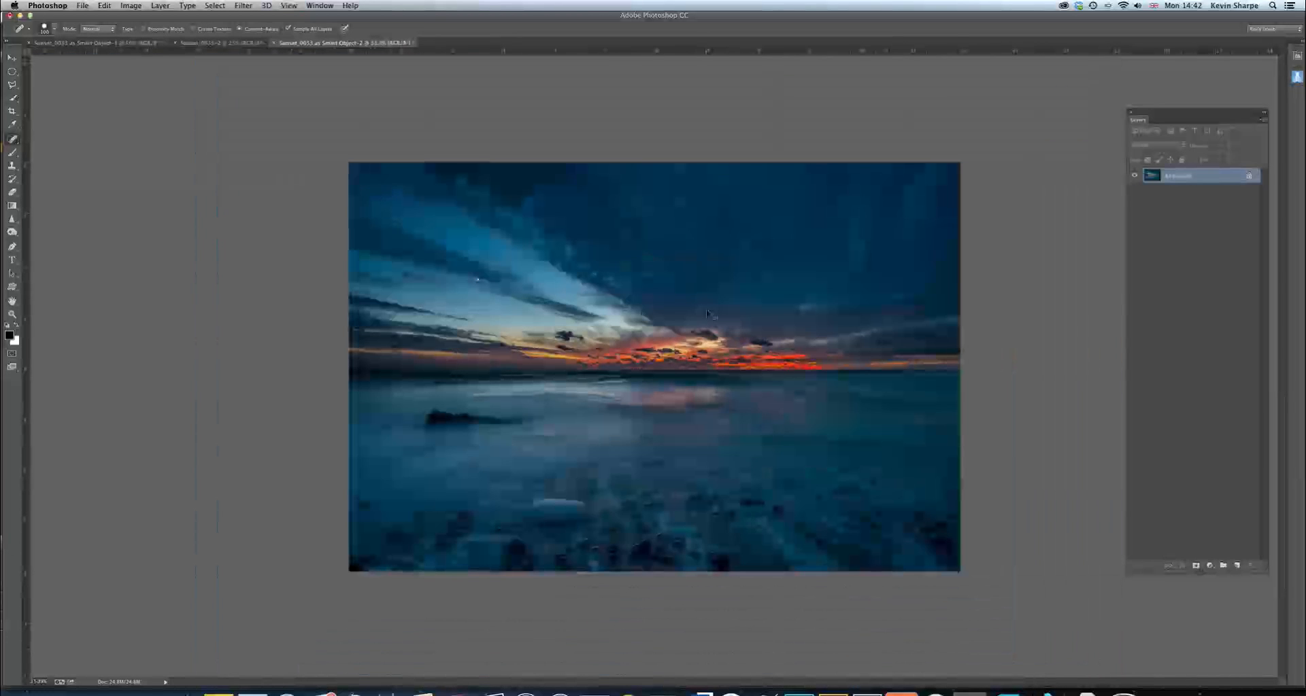
pyautogui.press('super+equal')
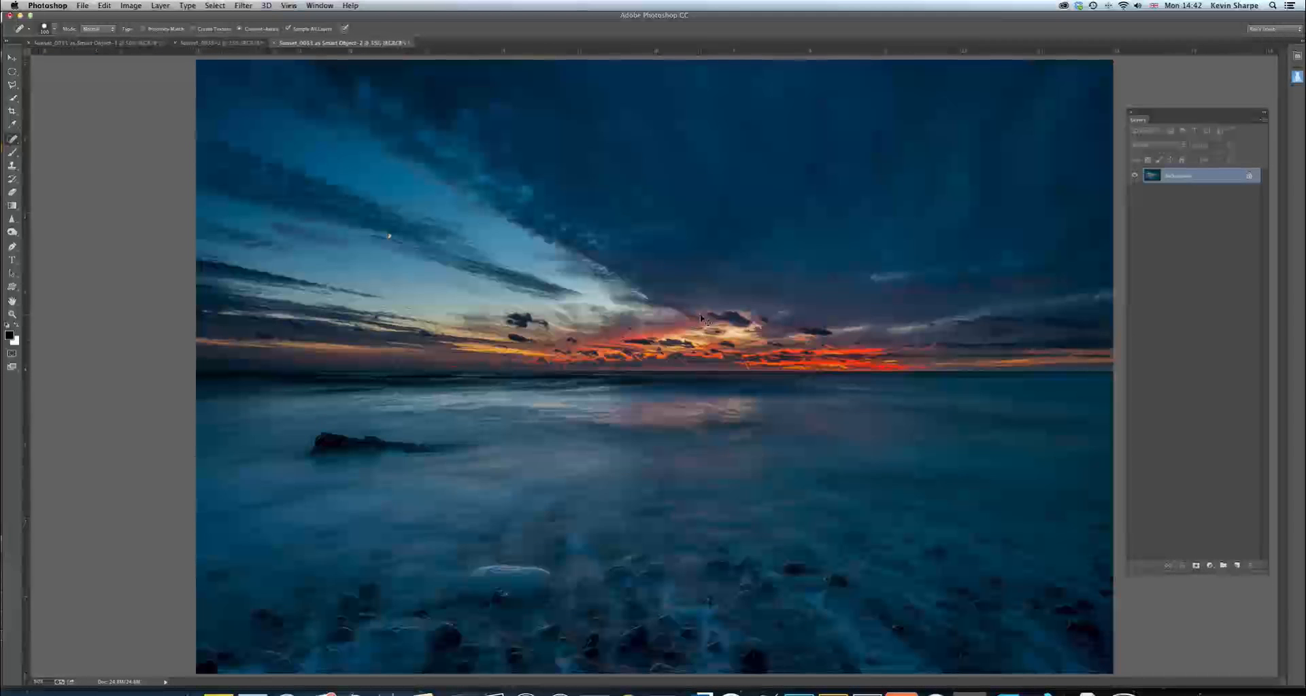
pyautogui.press('super+minus')
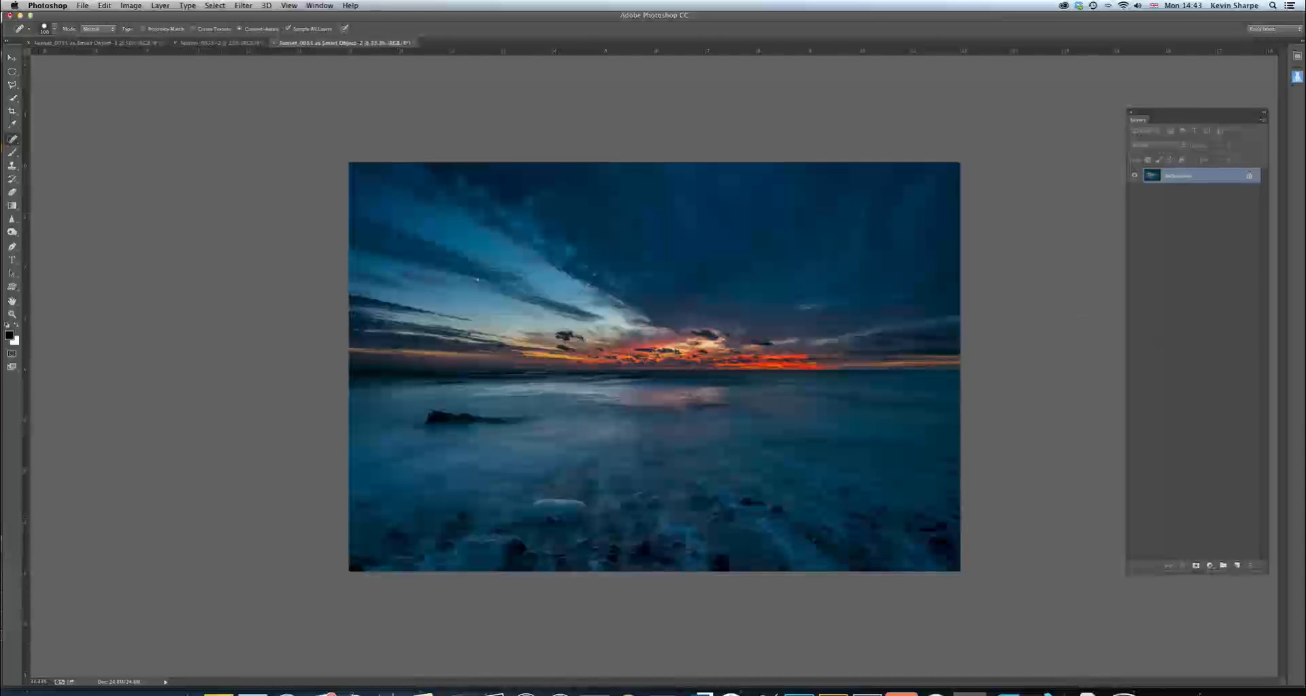
pyautogui.moveTo(1305, 293); pyautogui.dragTo(1038, 303)
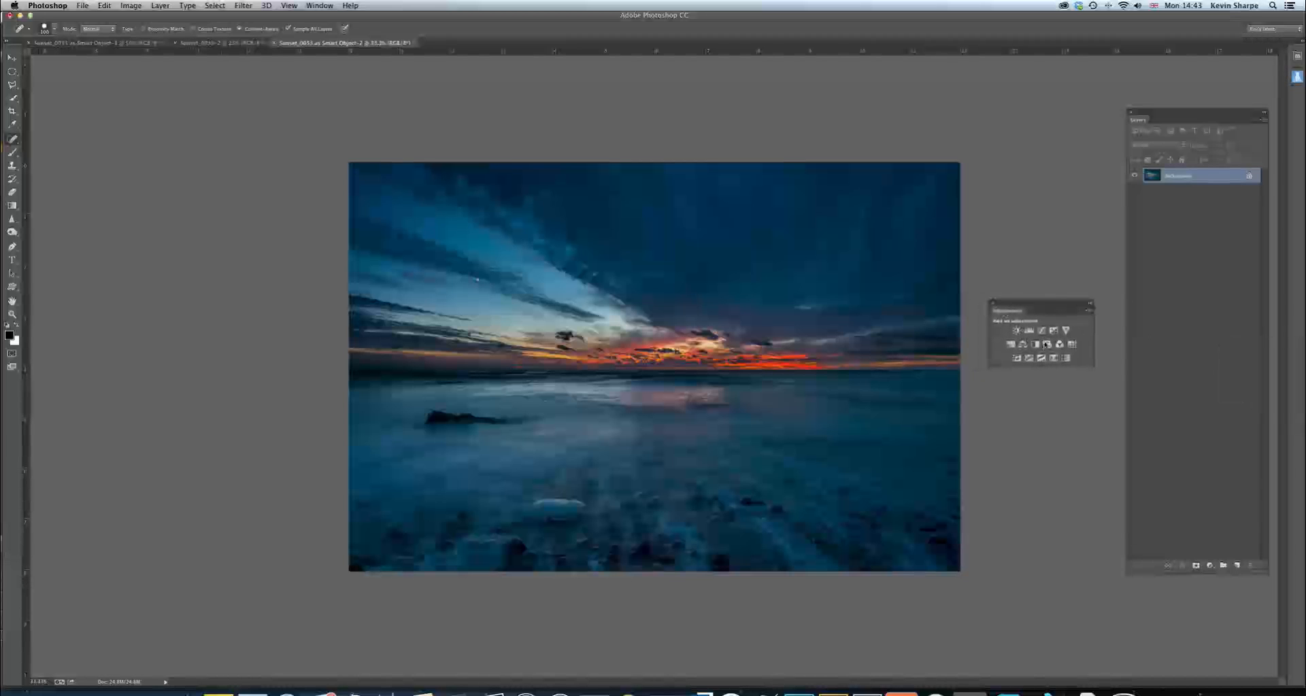
pyautogui.click(1041, 331)
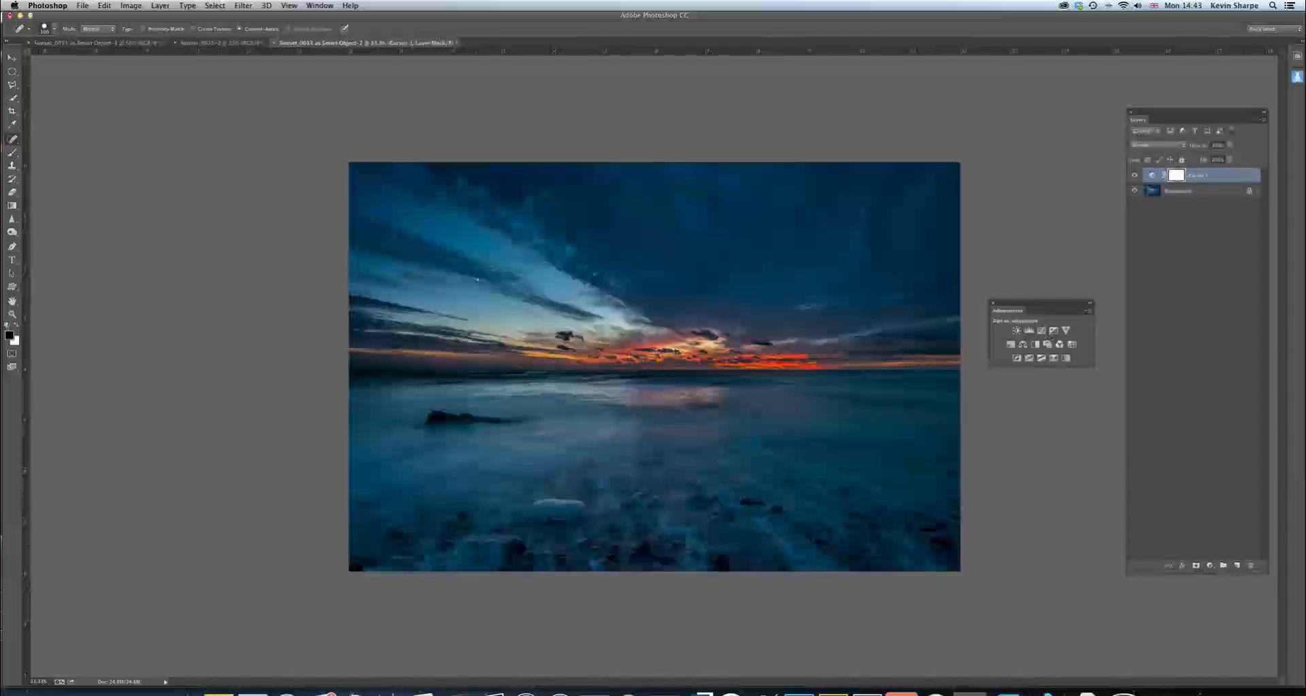
pyautogui.moveTo(1305, 272); pyautogui.dragTo(977, 393)
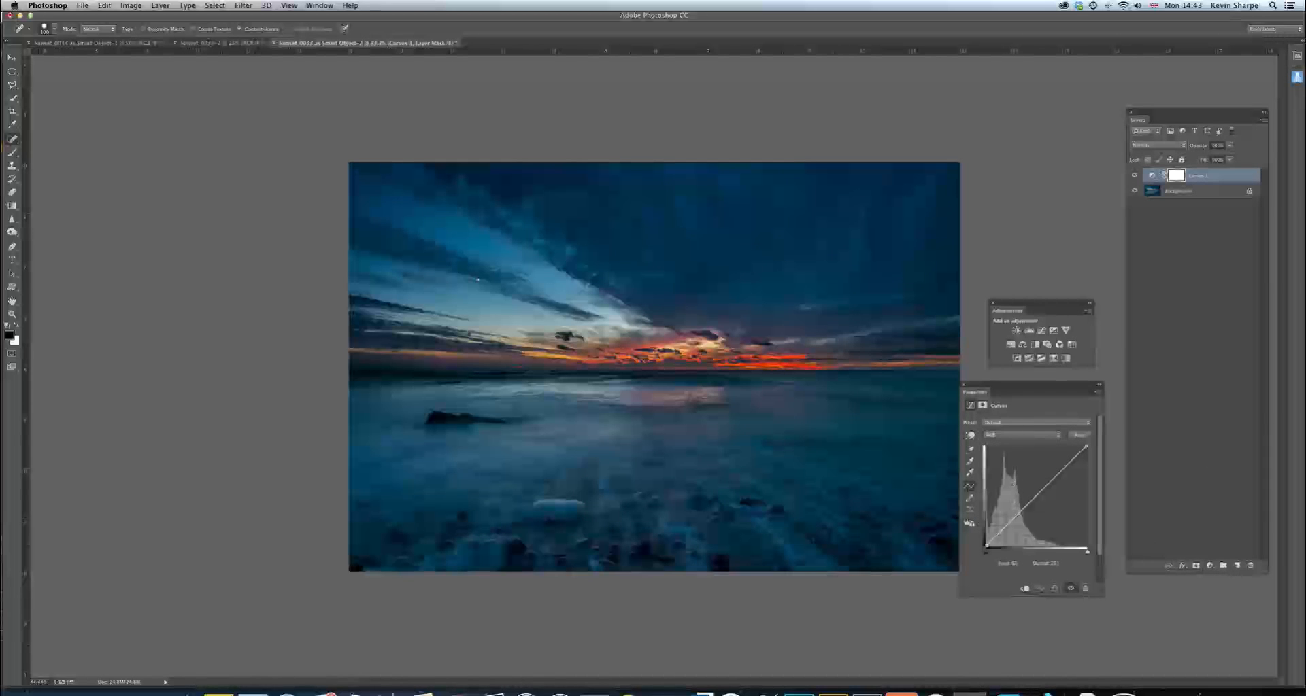
pyautogui.click(1018, 514)
pyautogui.moveTo(1050, 478); pyautogui.dragTo(1056, 471)
pyautogui.moveTo(1027, 389); pyautogui.dragTo(1305, 446)
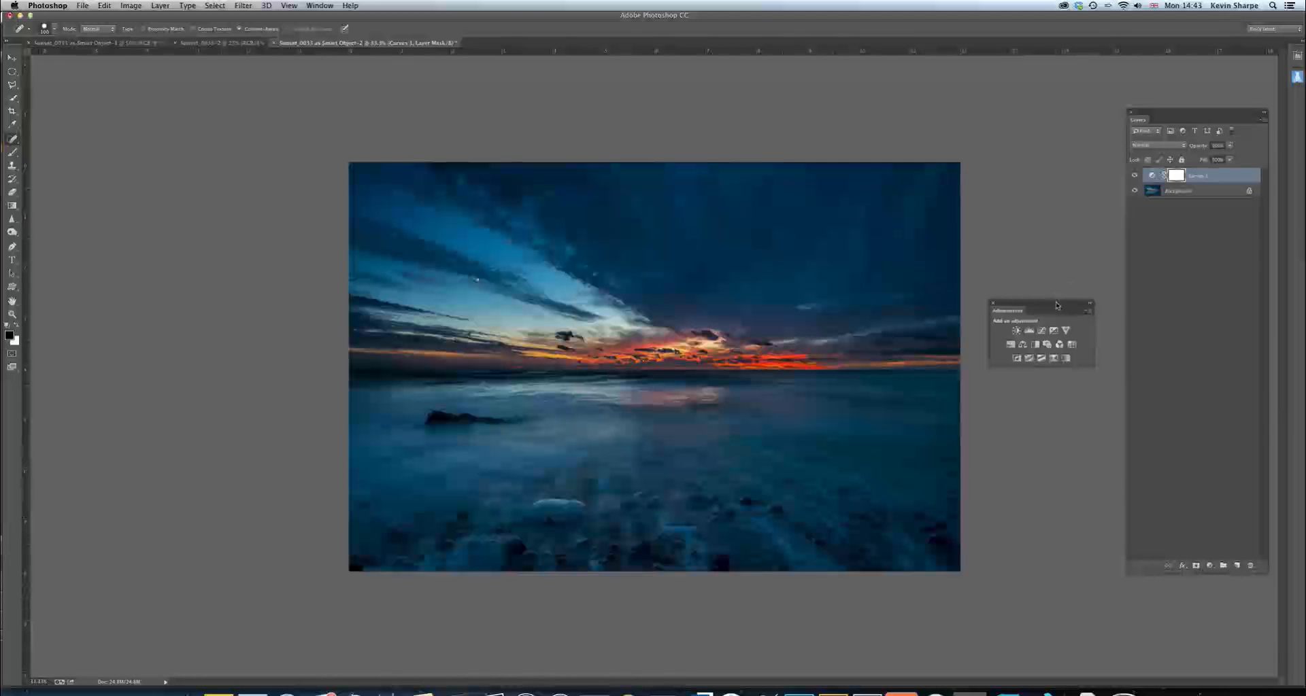
pyautogui.moveTo(1057, 304); pyautogui.dragTo(1304, 310)
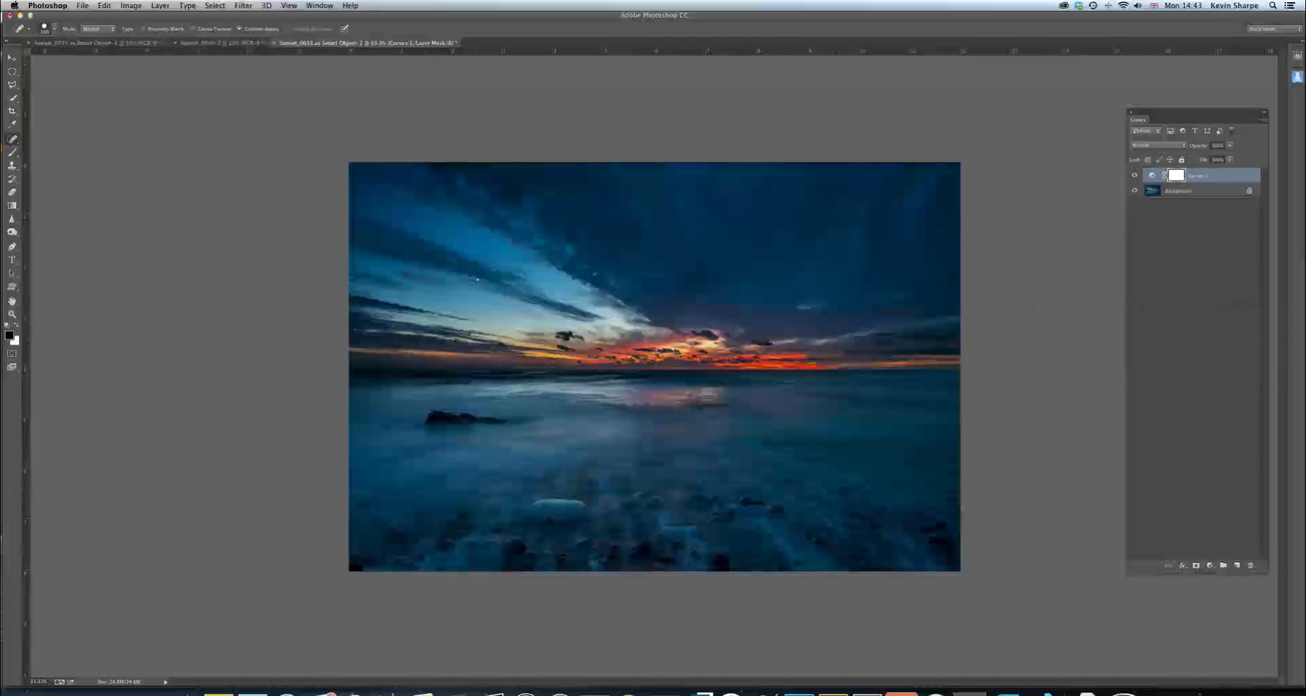
# Adjust the Curves layer's opacity, then leave only the Background layer in the document
pyautogui.click(1229, 146)
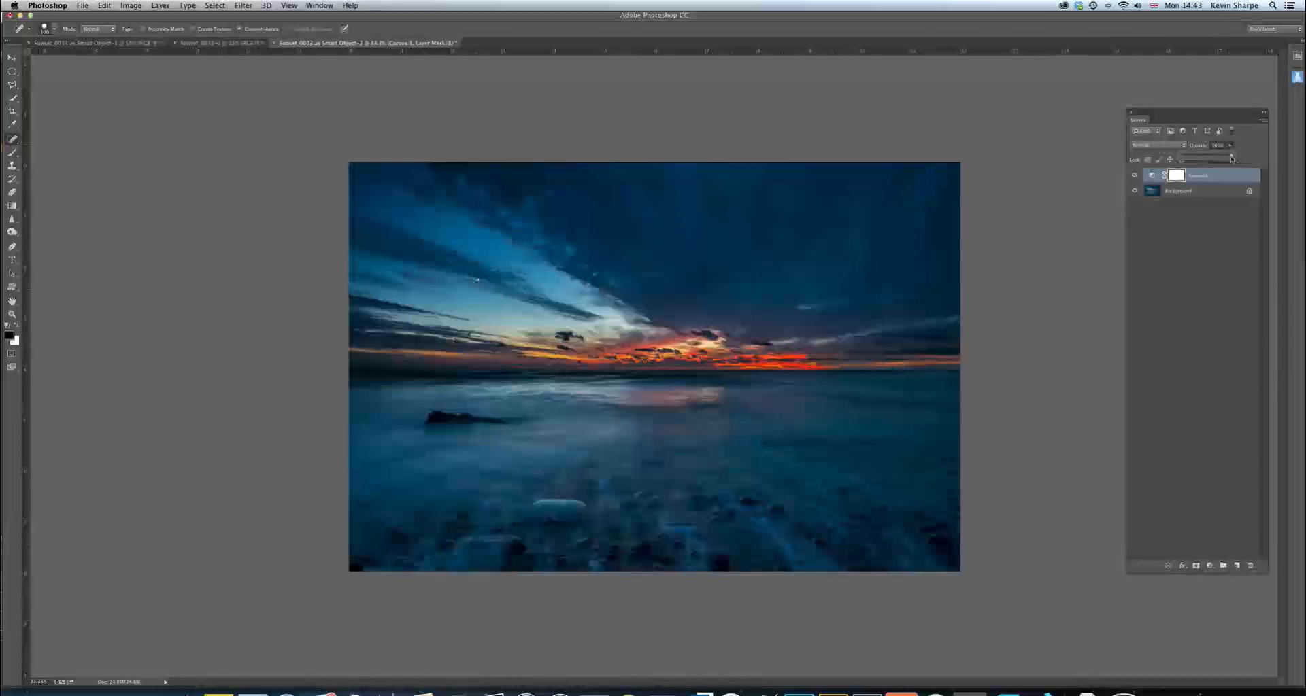
pyautogui.moveTo(1178, 162); pyautogui.dragTo(1203, 163)
pyautogui.press('BackSpace')
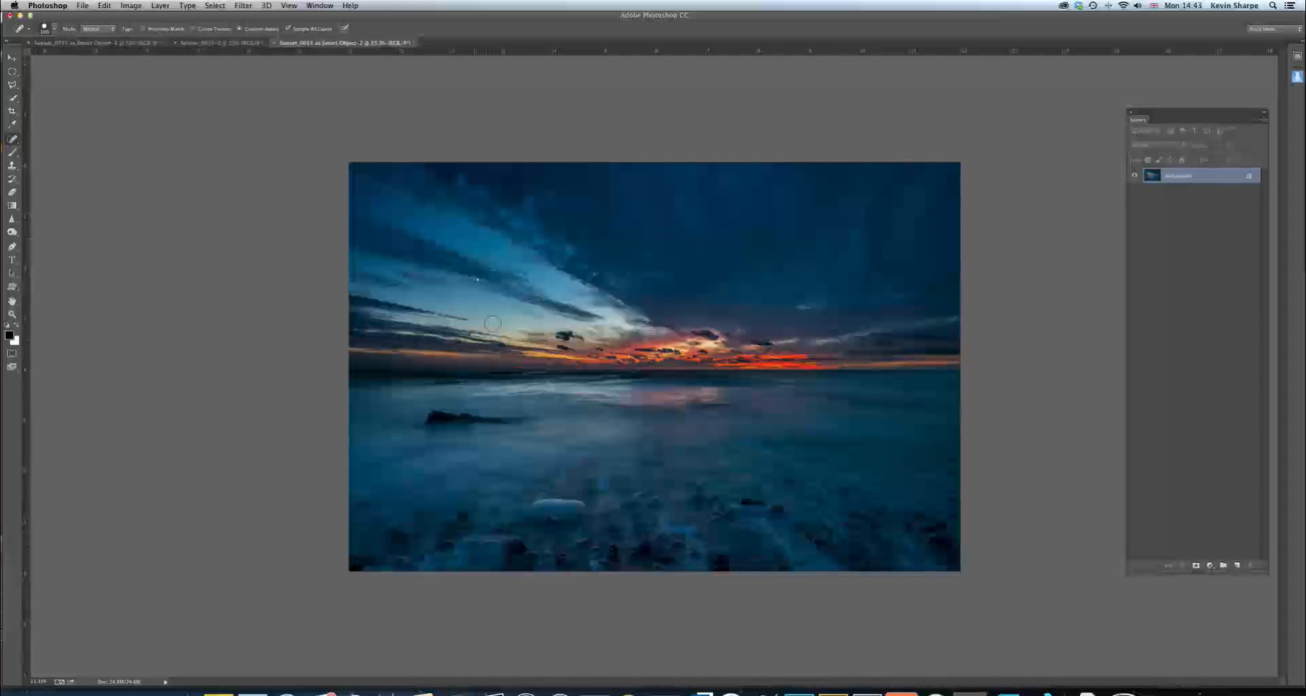
# Compare the edited seascape with the full view of the dark original exposure in its own document, and return to the edit
pyautogui.click(222, 45)
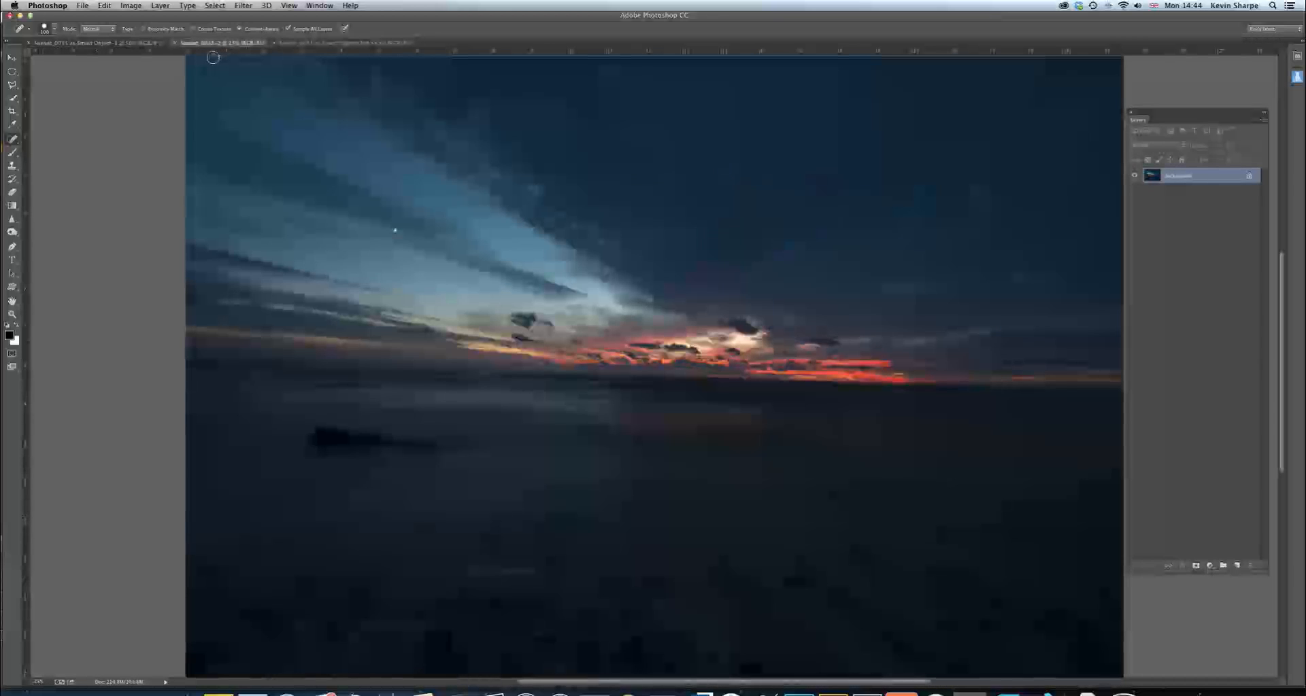
pyautogui.press('super+minus')
pyautogui.press('super+minus')
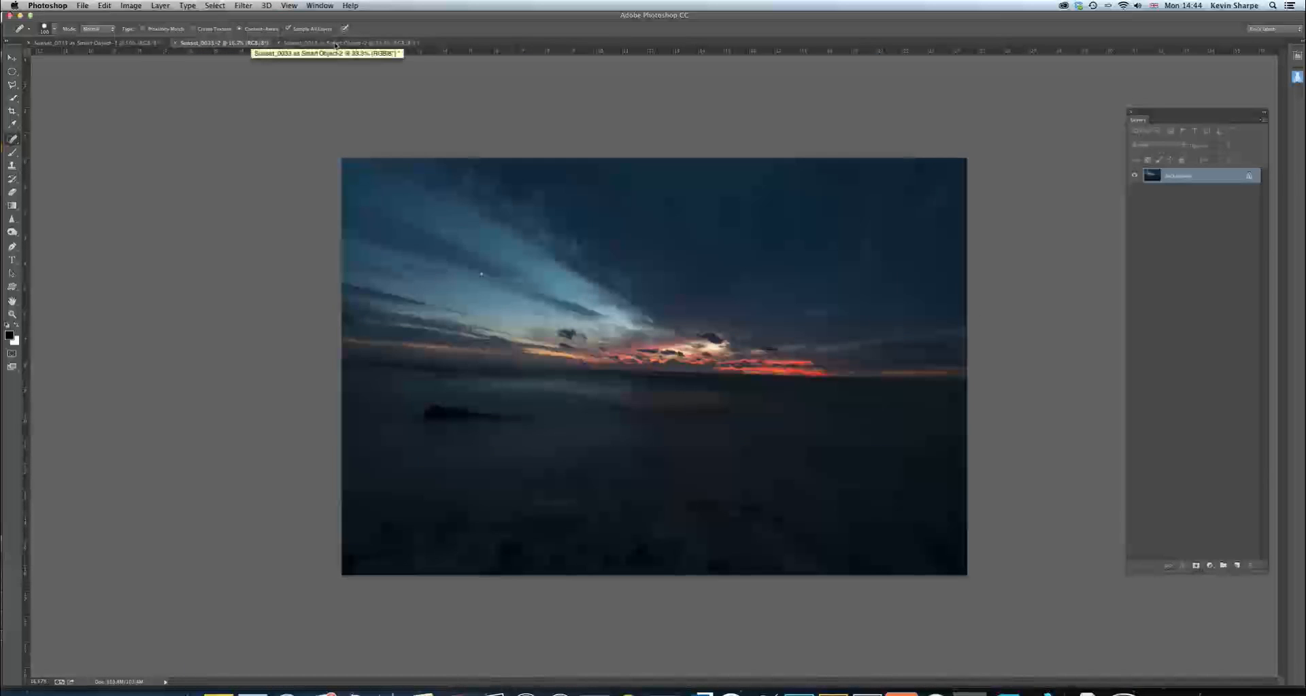
pyautogui.click(335, 43)
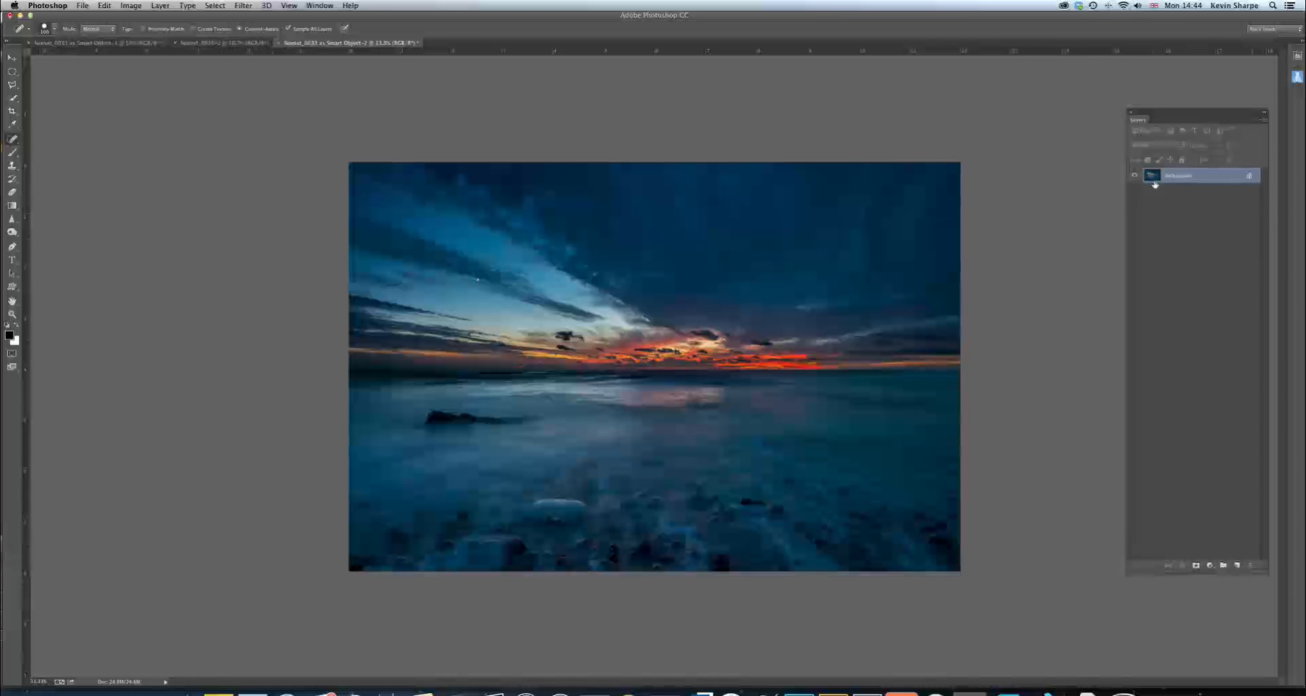
# Duplicate the Background layer, set the copy's blend mode to Screen and hide it behind a black layer mask
pyautogui.press('super+j')
pyautogui.click(1148, 131)
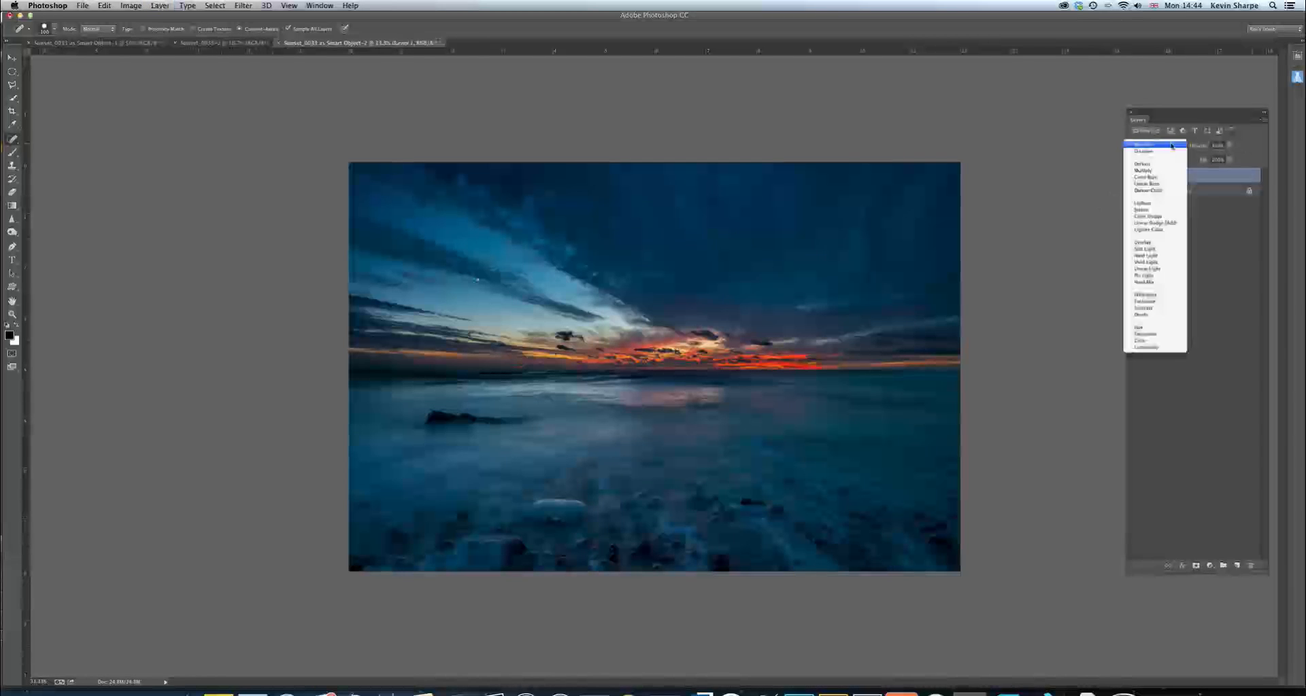
pyautogui.click(1145, 211)
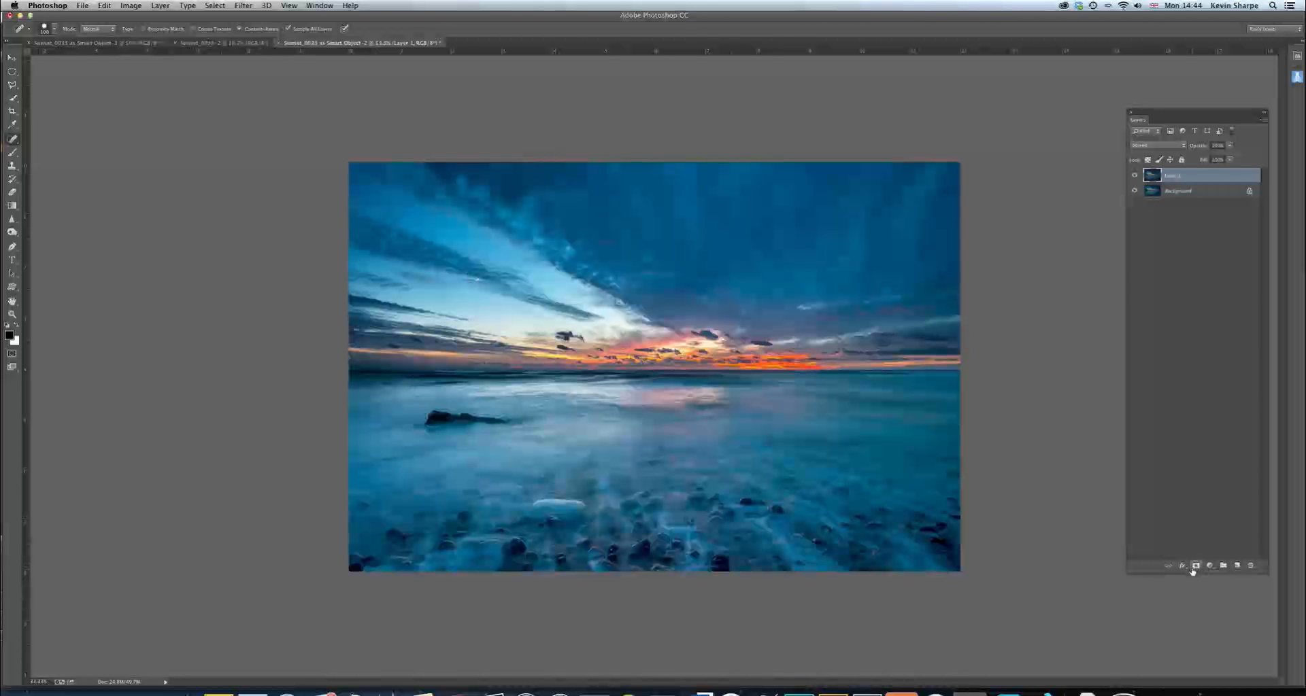
pyautogui.keyDown('alt'); pyautogui.click(1194, 565); pyautogui.keyUp('alt')
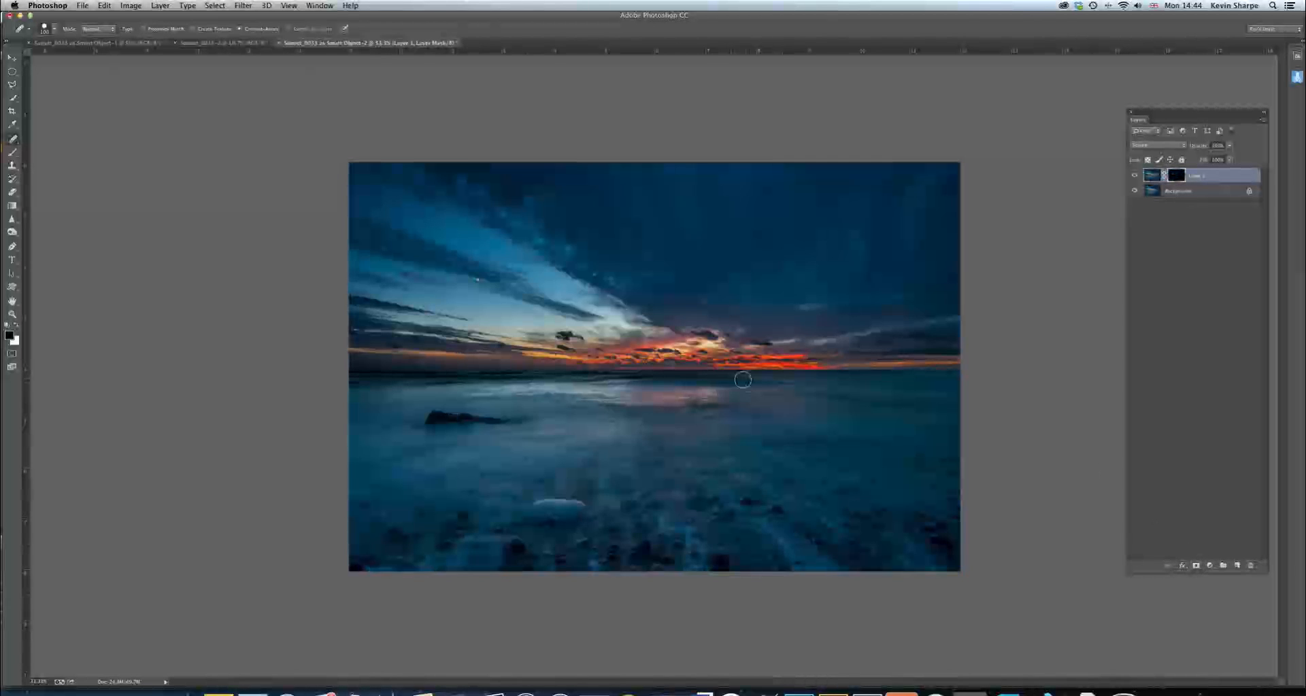
# Switch to the Brush tool and shrink its tip until it fits inside the dark rock in the sea
pyautogui.press('super+plus')
pyautogui.press('super+plus')
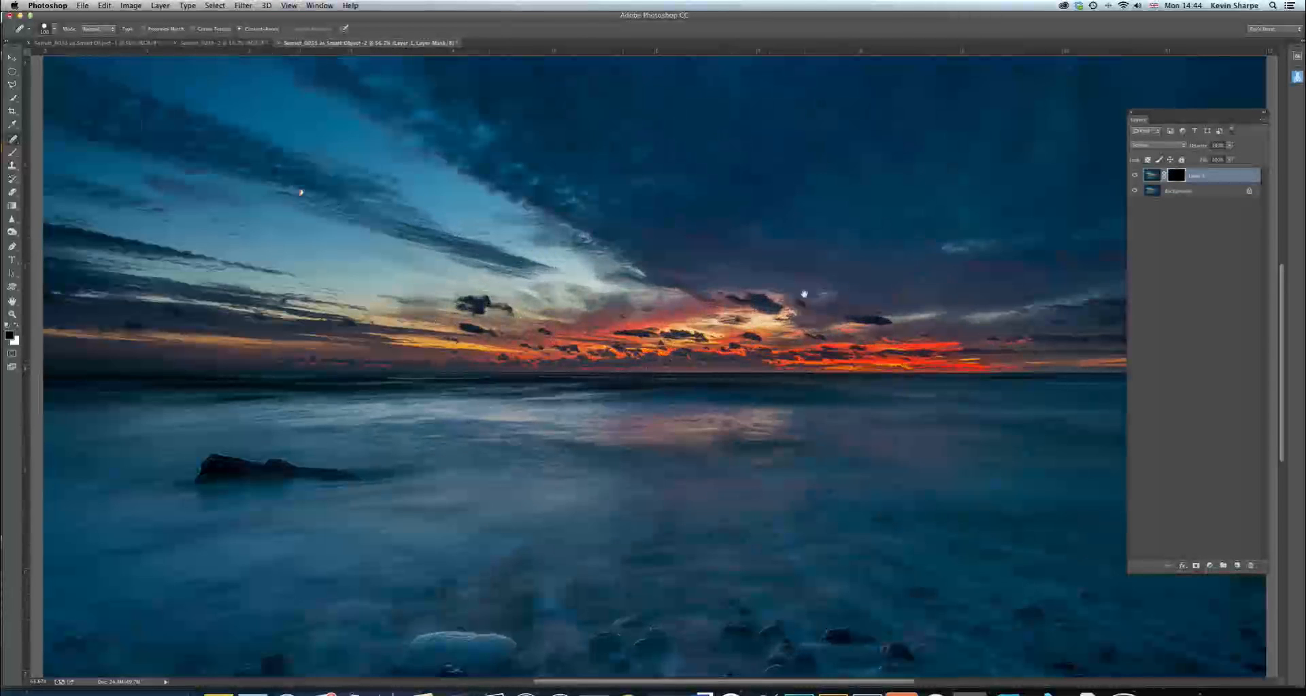
pyautogui.press('super+plus')
pyautogui.moveTo(518, 437); pyautogui.dragTo(979, 244)
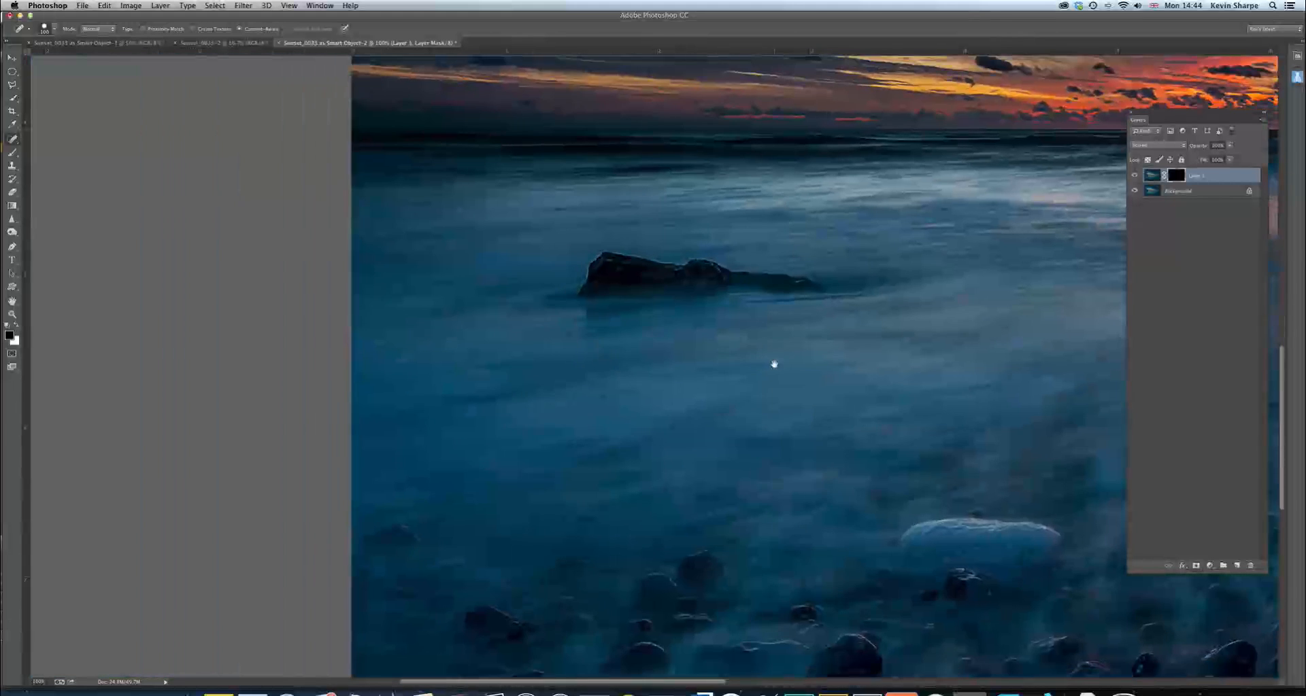
pyautogui.moveTo(695, 346); pyautogui.dragTo(712, 408)
pyautogui.press('b')
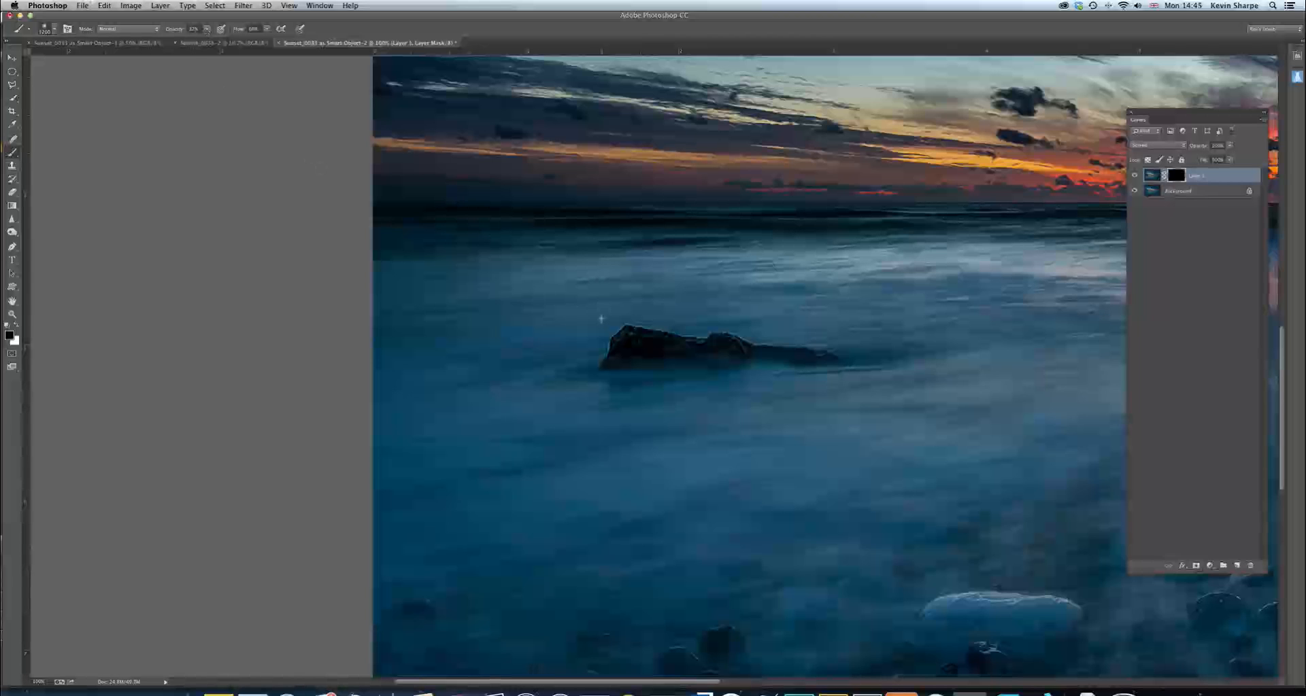
pyautogui.press(']')
pyautogui.press(']')
pyautogui.press(']')
pyautogui.press(']')
pyautogui.press(']')
pyautogui.press(']')
pyautogui.press('[')
pyautogui.press('[')
pyautogui.press('[')
pyautogui.press('[')
pyautogui.press('[')
pyautogui.press('[')
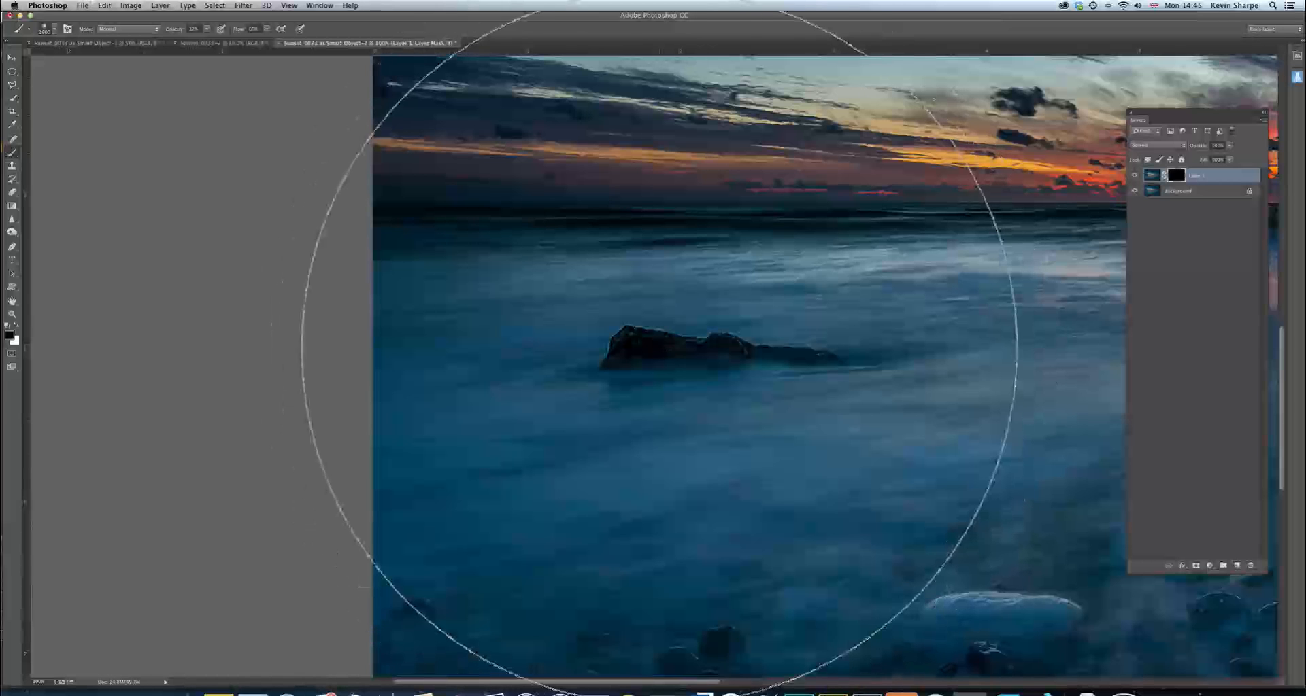
pyautogui.press('[')
pyautogui.press('[')
pyautogui.press('[')
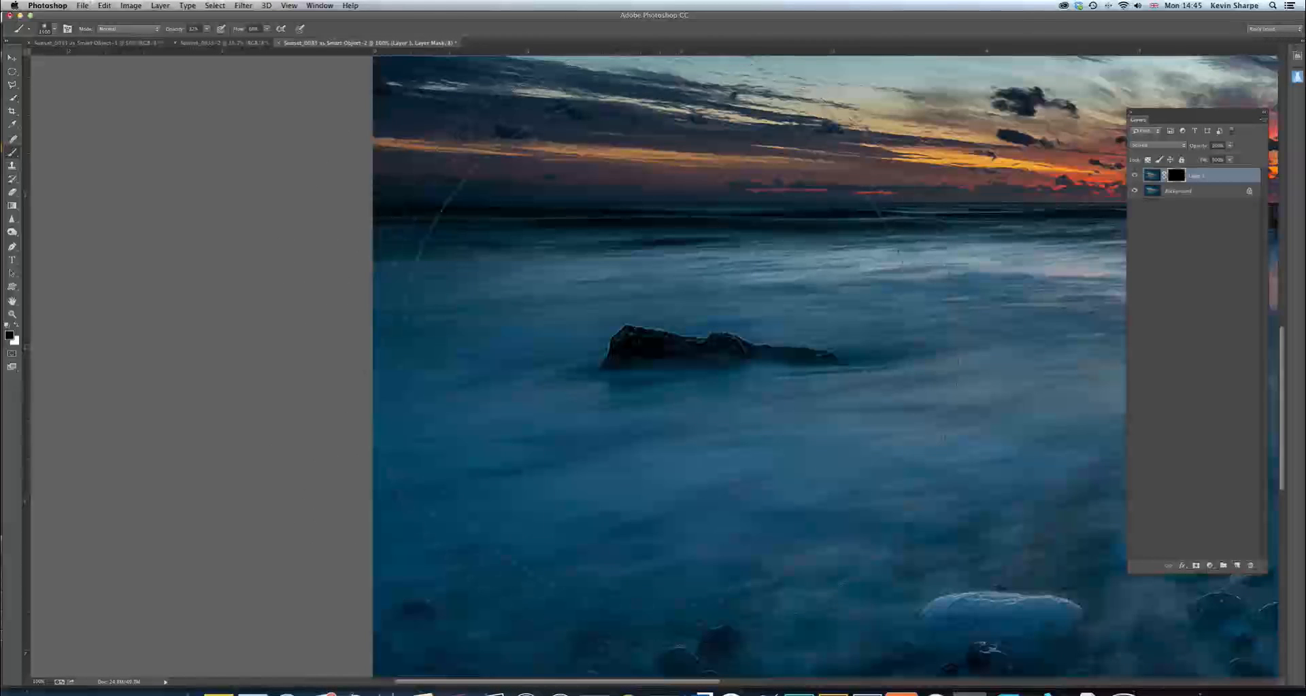
pyautogui.press('[')
pyautogui.press('[')
pyautogui.press('[')
pyautogui.press('[')
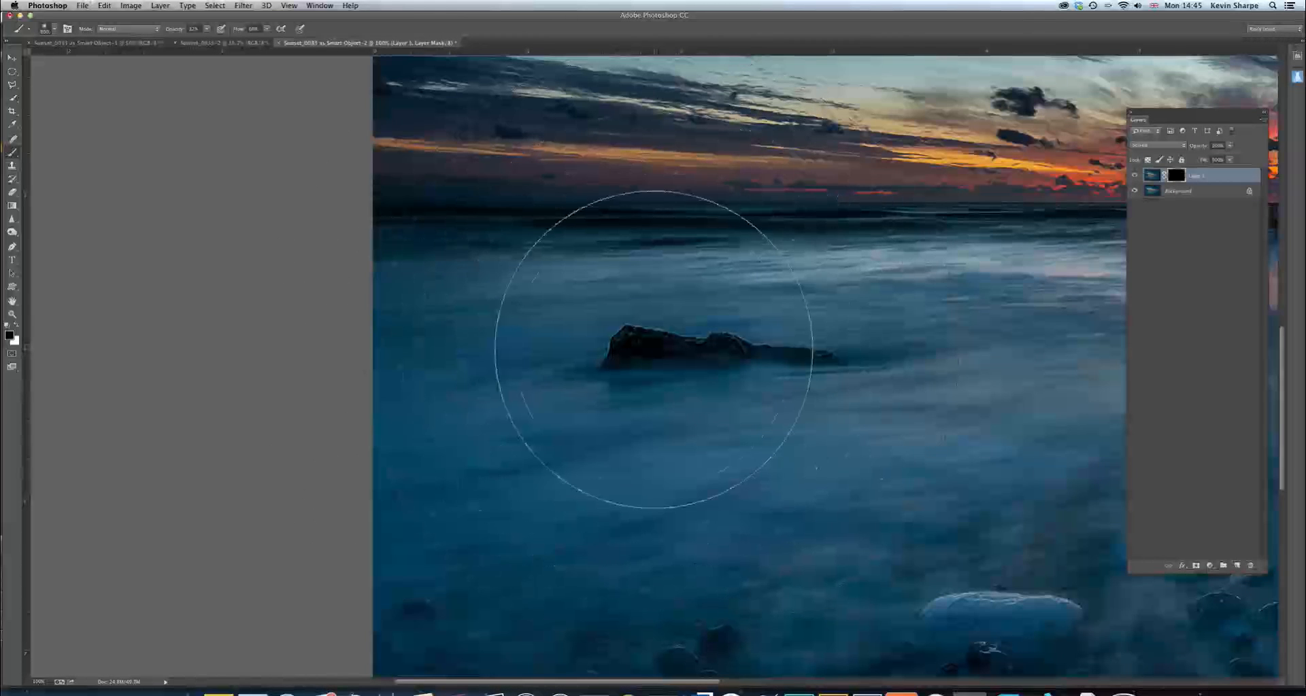
pyautogui.press('[')
pyautogui.press('[')
pyautogui.press('[')
pyautogui.press('[')
pyautogui.press('[')
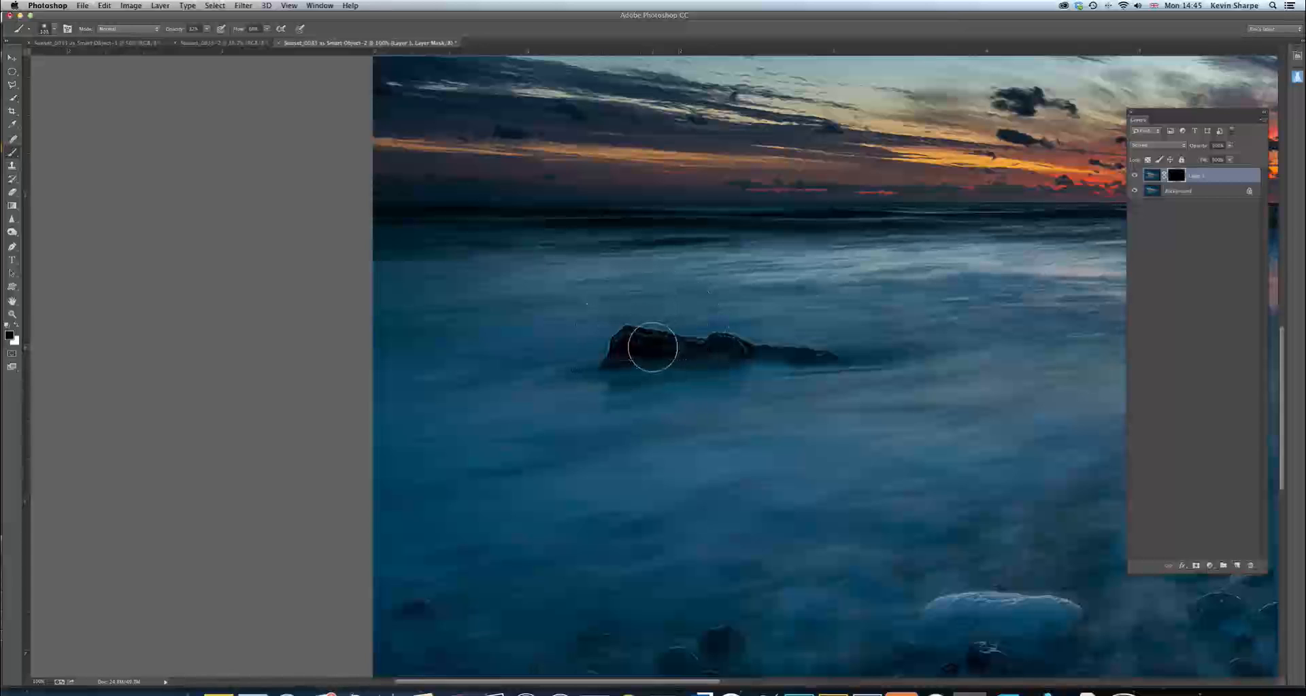
pyautogui.press('[')
pyautogui.press('[')
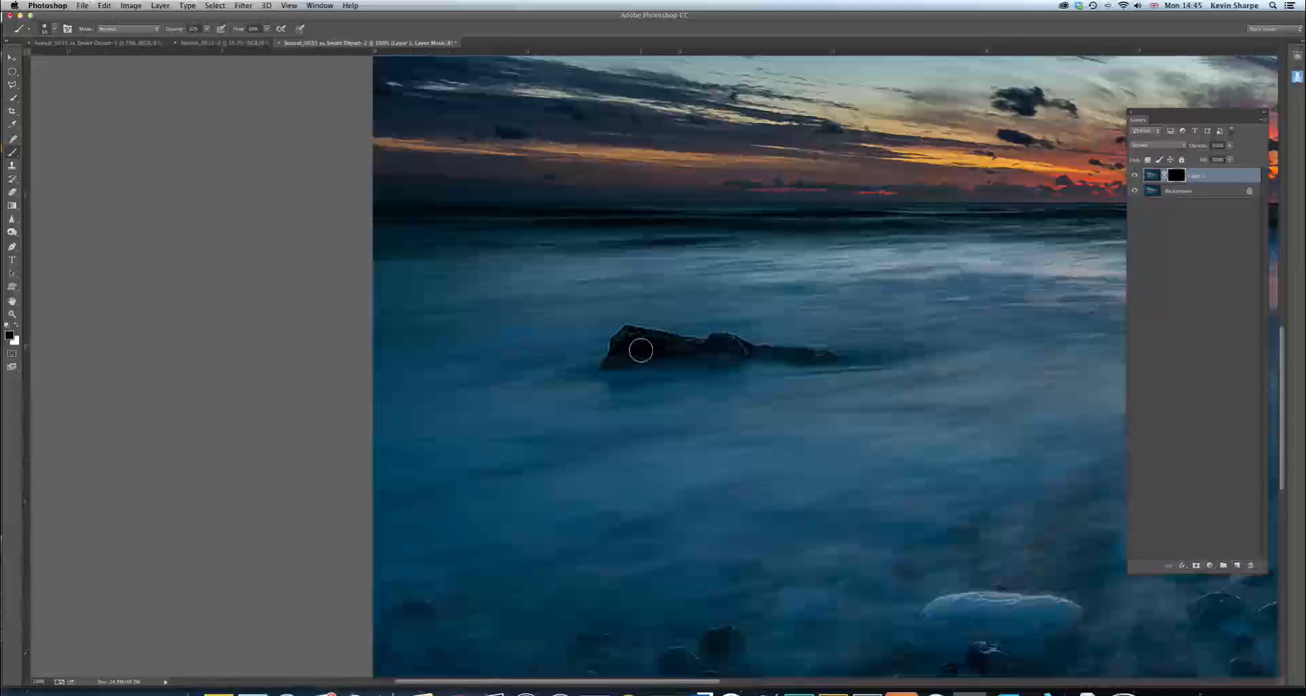
# Paint with white on the Screen layer's mask over the dark rock to brighten it
pyautogui.press('x')
pyautogui.press('x')
pyautogui.press('x')
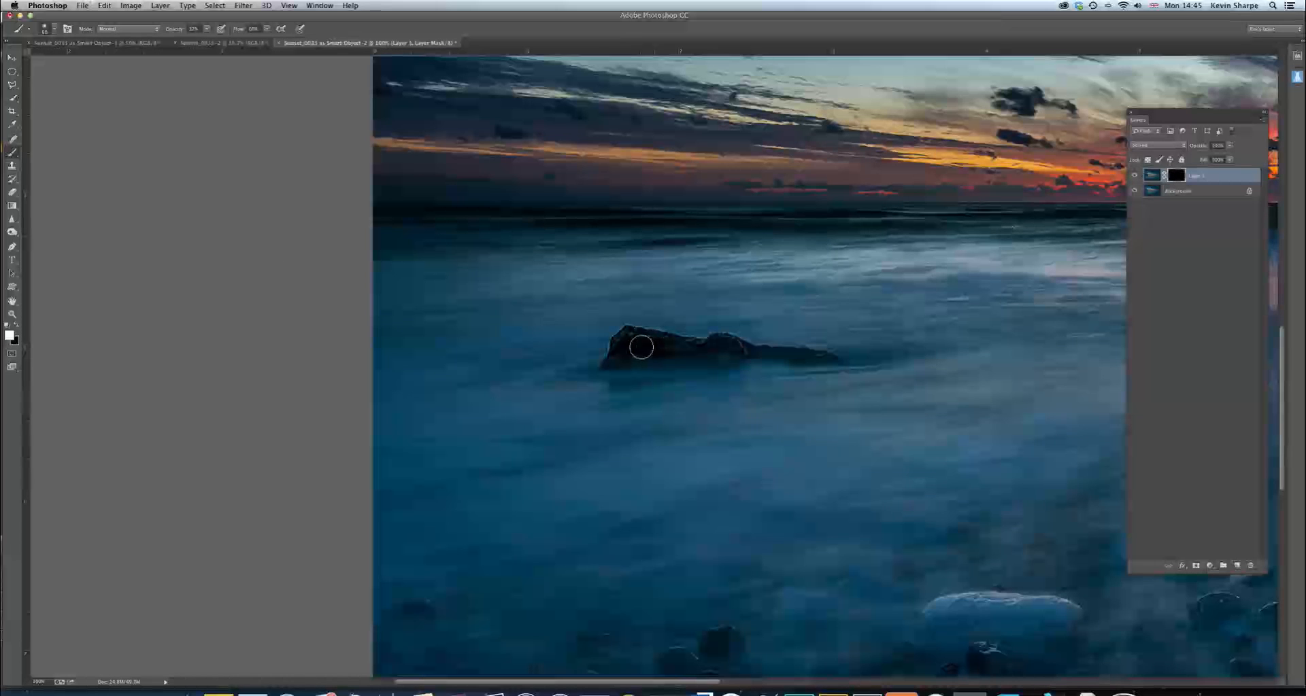
pyautogui.moveTo(638, 343)
pyautogui.mouseDown()
pyautogui.moveTo(615, 358)
pyautogui.moveTo(730, 345)
pyautogui.moveTo(808, 357)
pyautogui.moveTo(741, 353)
pyautogui.moveTo(701, 370)
pyautogui.moveTo(698, 353)
pyautogui.moveTo(727, 348)
pyautogui.moveTo(648, 349)
pyautogui.mouseUp()
# Compare the whole image with the Screen layer hidden and shown, and merge the layer down into the Background
pyautogui.press('super+minus')
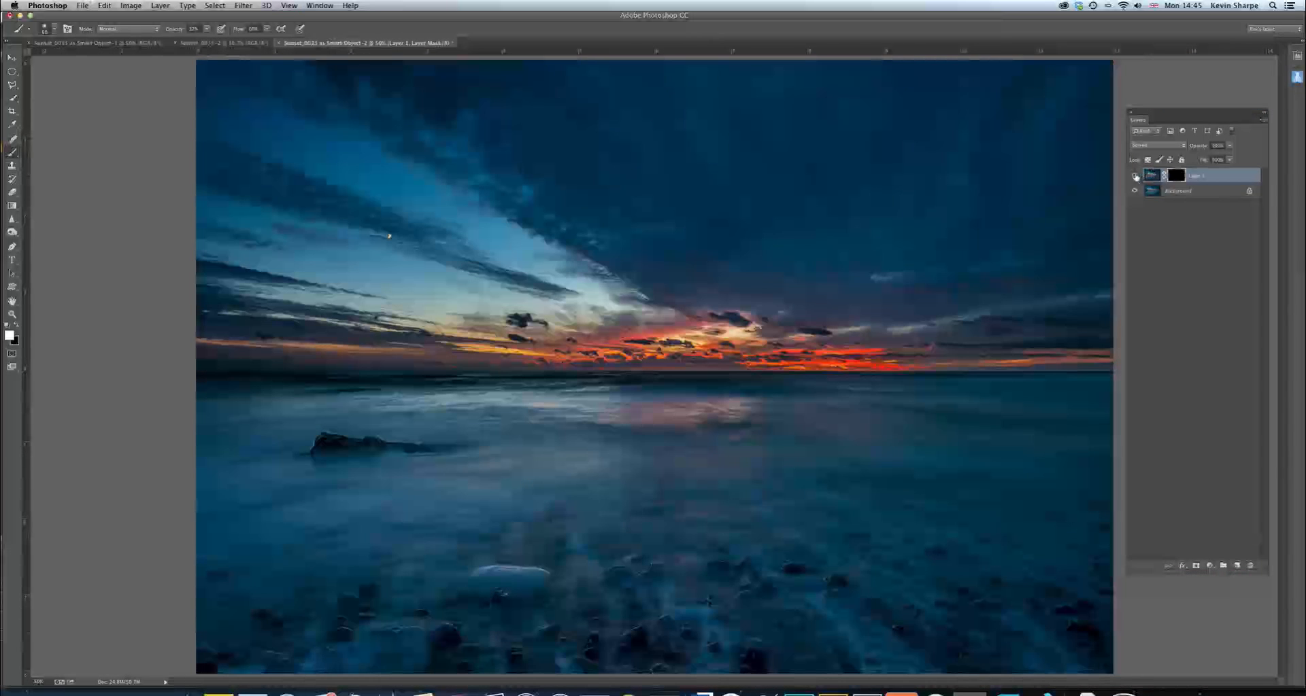
pyautogui.click(1135, 176)
pyautogui.click(1132, 176)
pyautogui.click(1133, 176)
pyautogui.click(1135, 177)
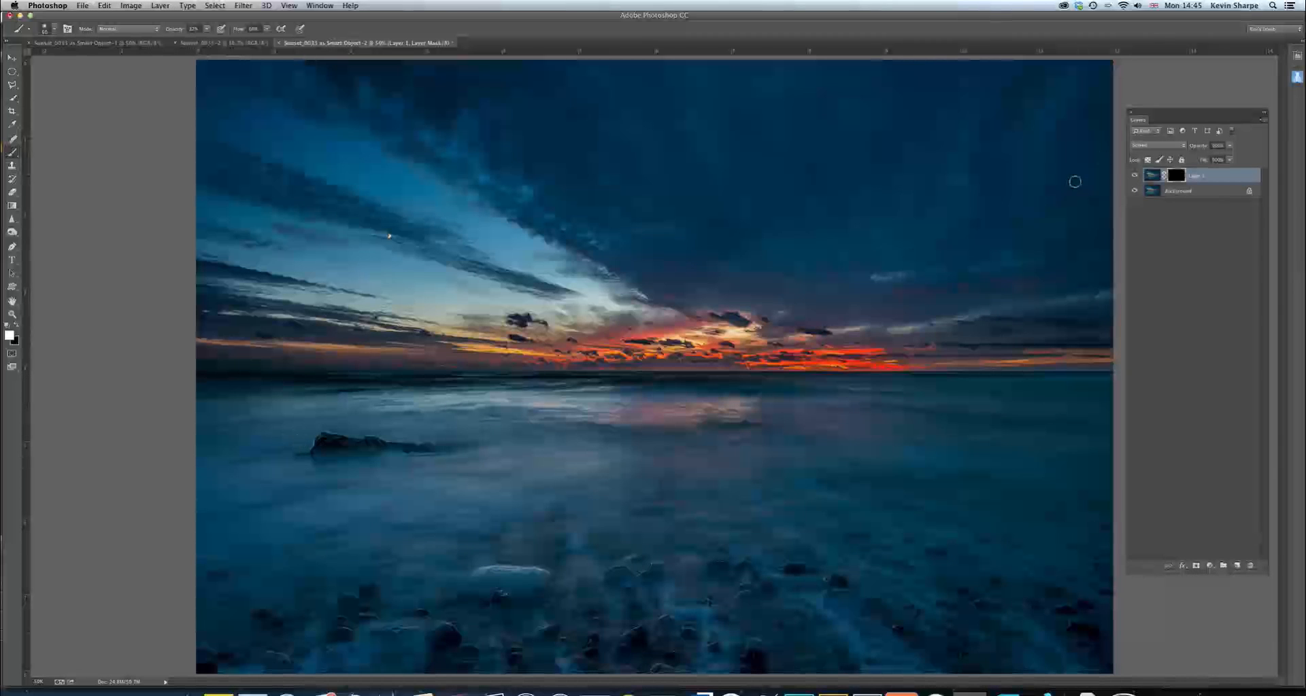
pyautogui.press('super+e')
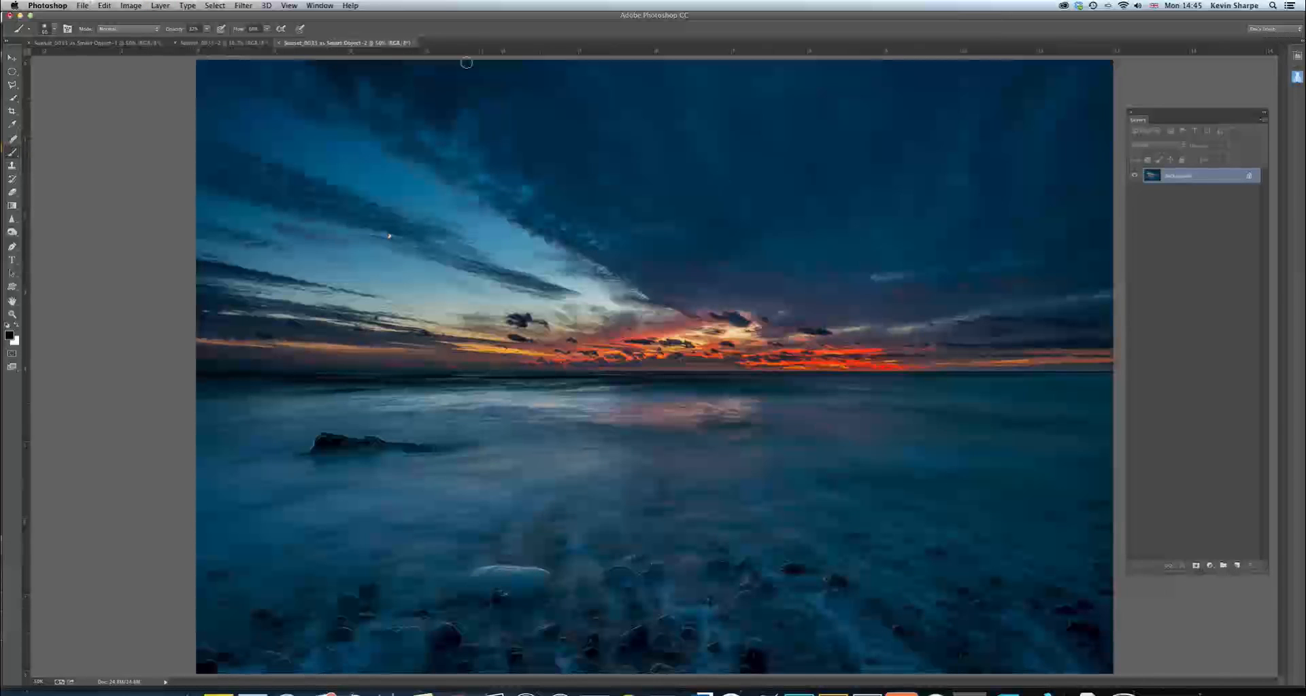
# Compare the merged seascape with the dark original exposure by alternating between their two documents
pyautogui.click(256, 45)
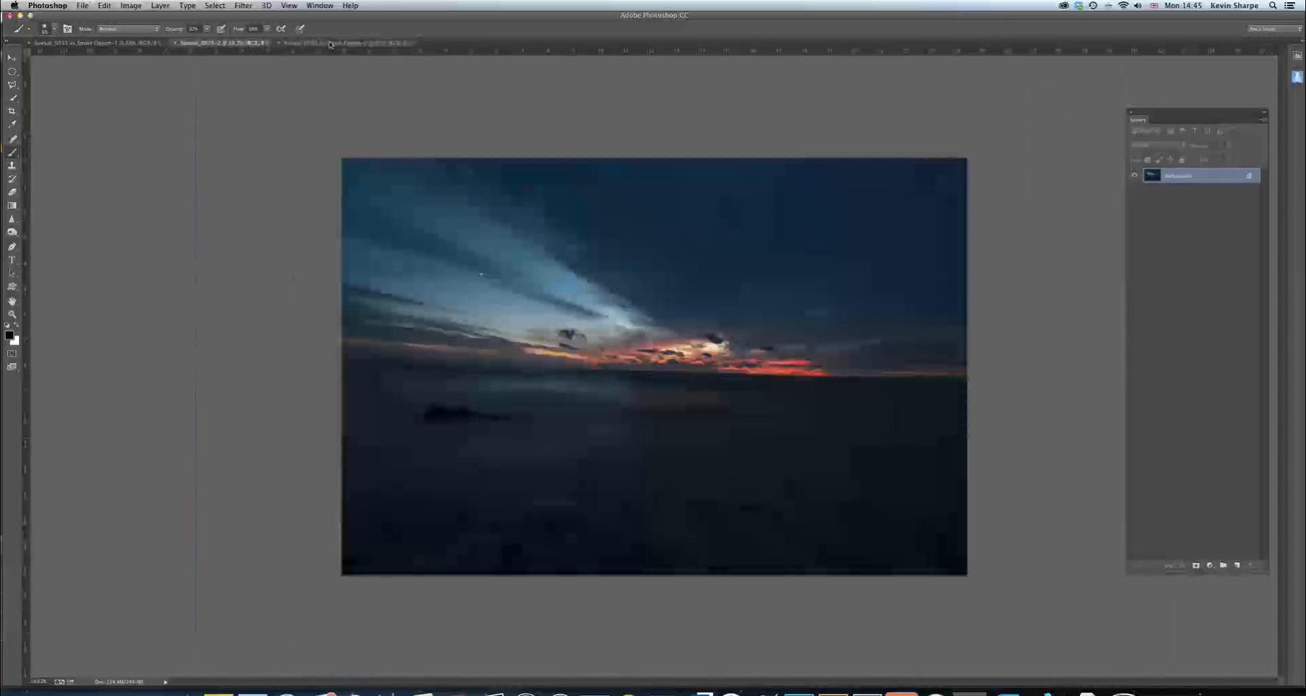
pyautogui.click(315, 44)
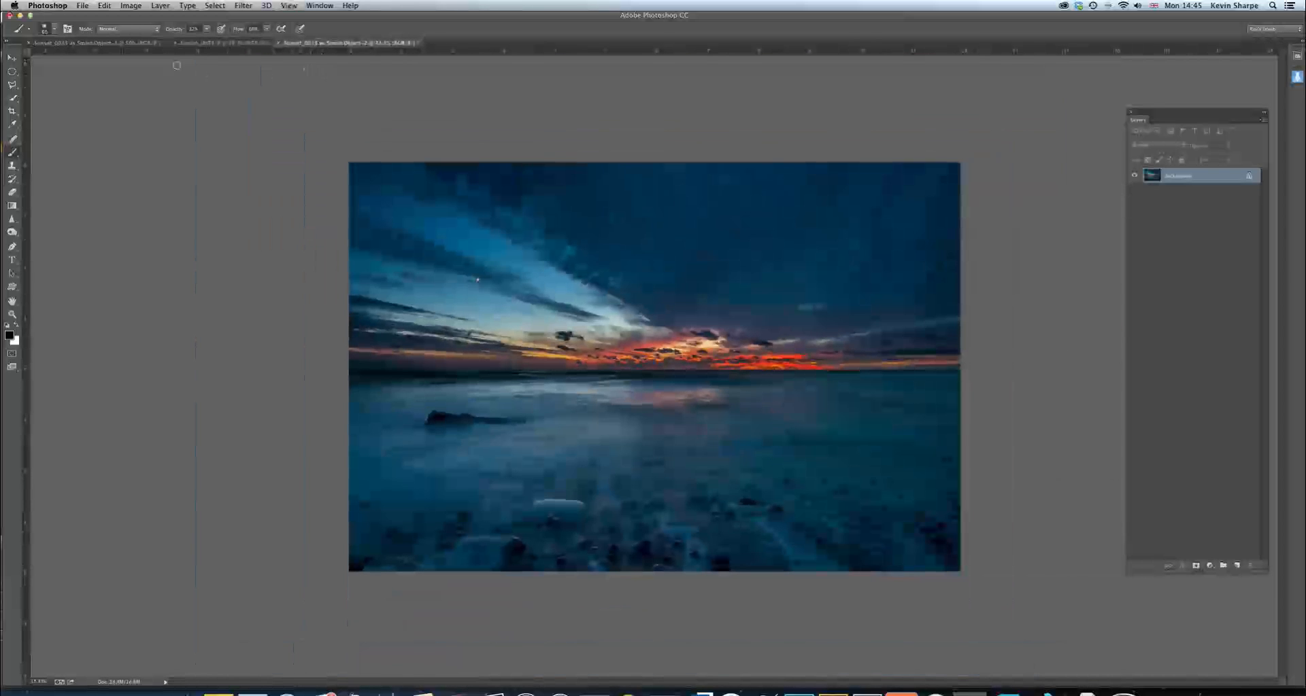
pyautogui.click(245, 43)
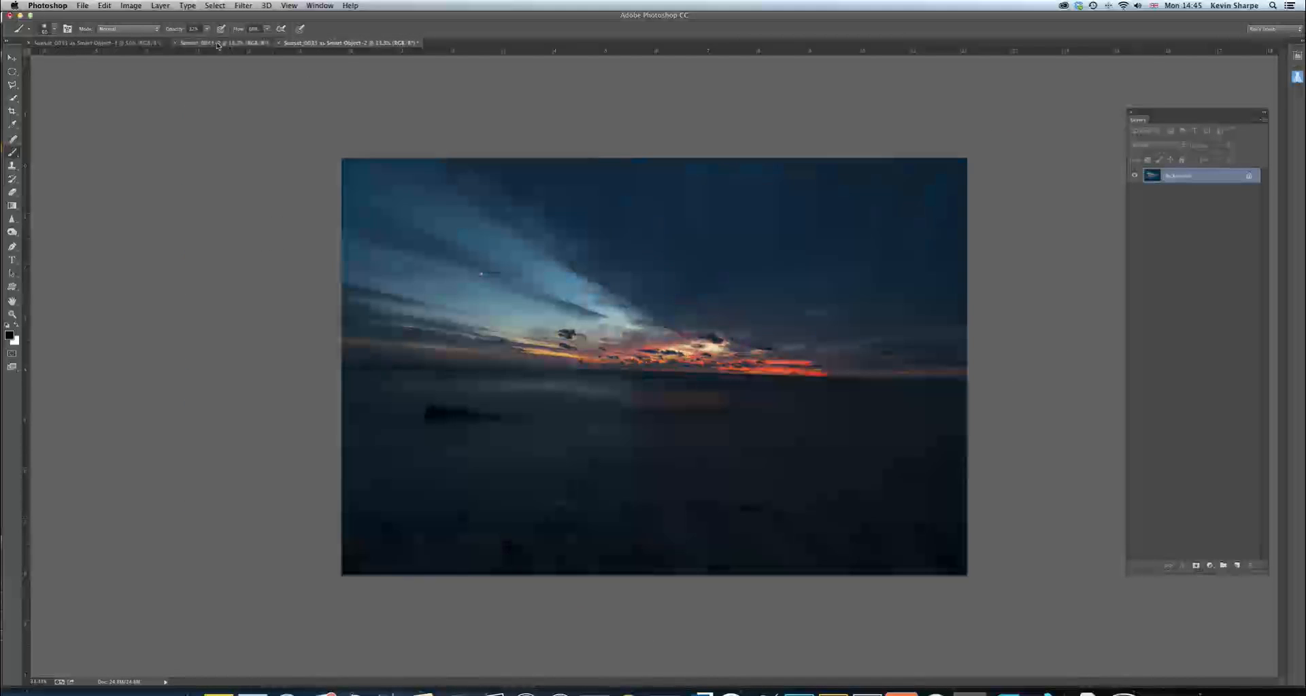